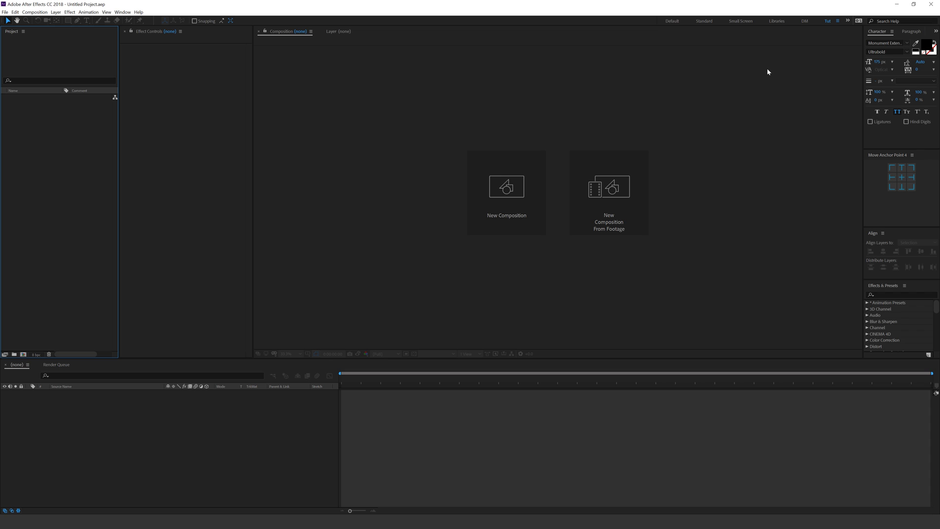
# - Create a 30 fps, 10-second composition named Main
pyautogui.click(531, 180)
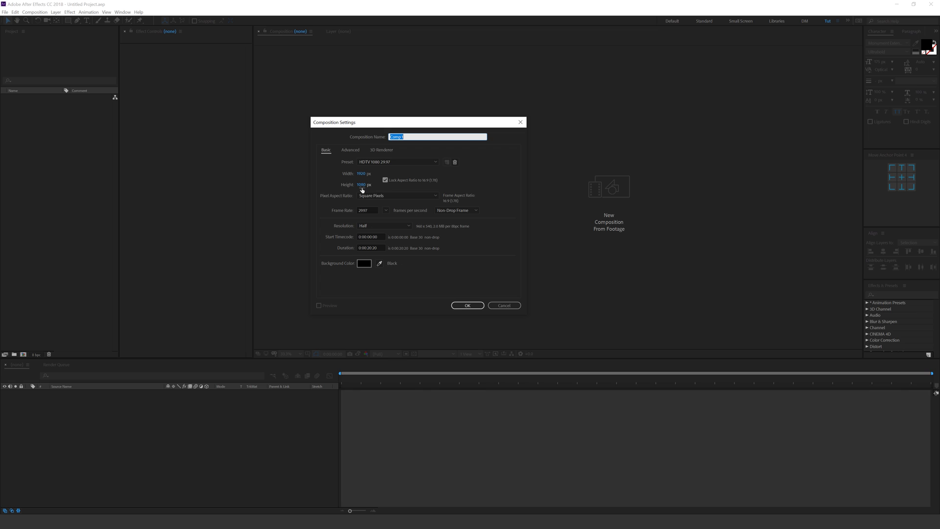
pyautogui.click(385, 210)
pyautogui.click(392, 273)
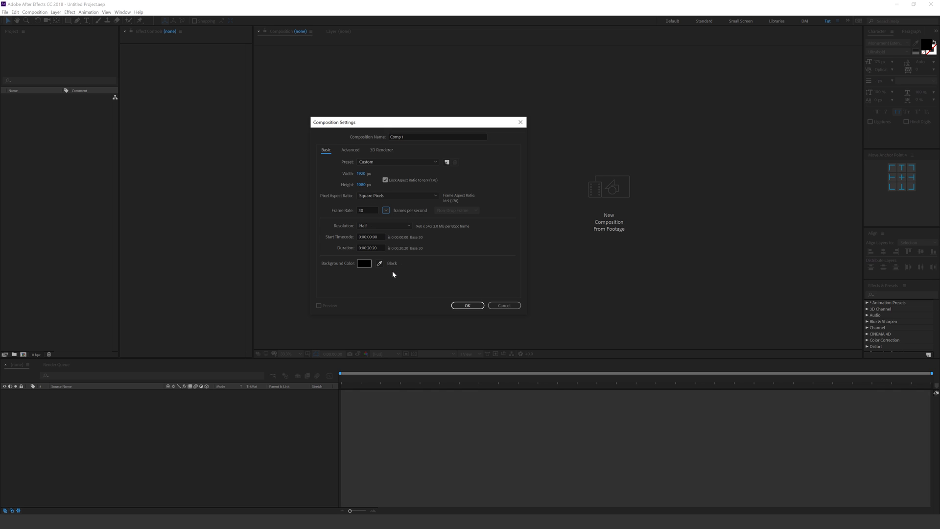
pyautogui.click(370, 248)
pyautogui.write('10')
pyautogui.click(445, 258)
pyautogui.click(404, 137)
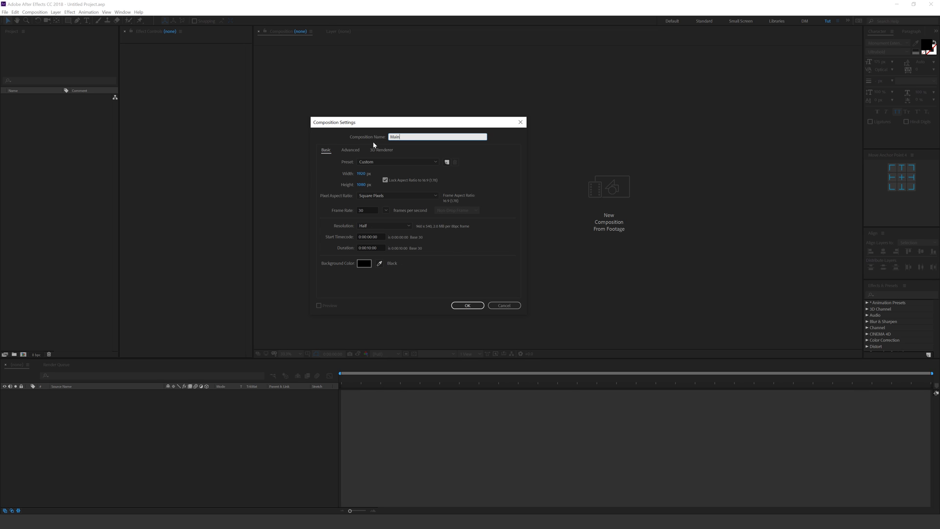
pyautogui.click(468, 305)
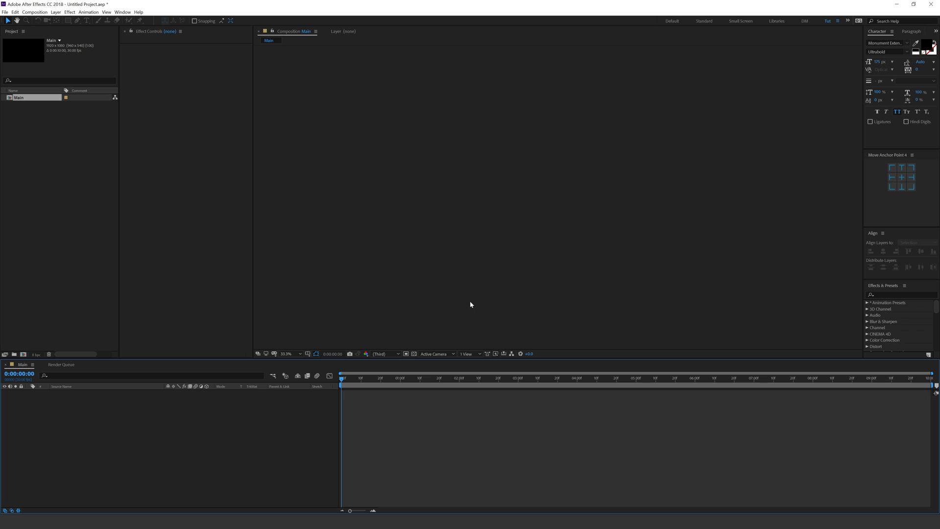
# - Start a second composition with the aspect ratio unlocked and height set to 200 px
pyautogui.click(23, 354)
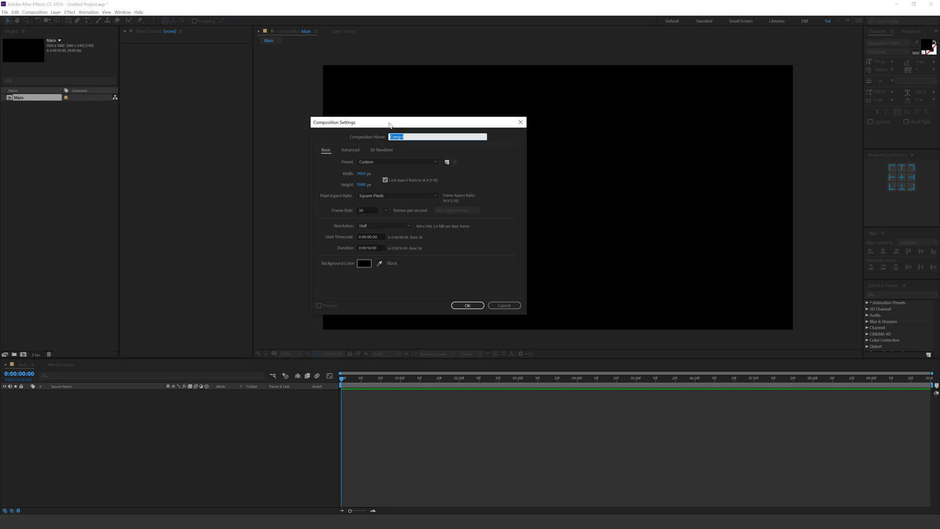
pyautogui.moveTo(388, 121); pyautogui.dragTo(450, 108)
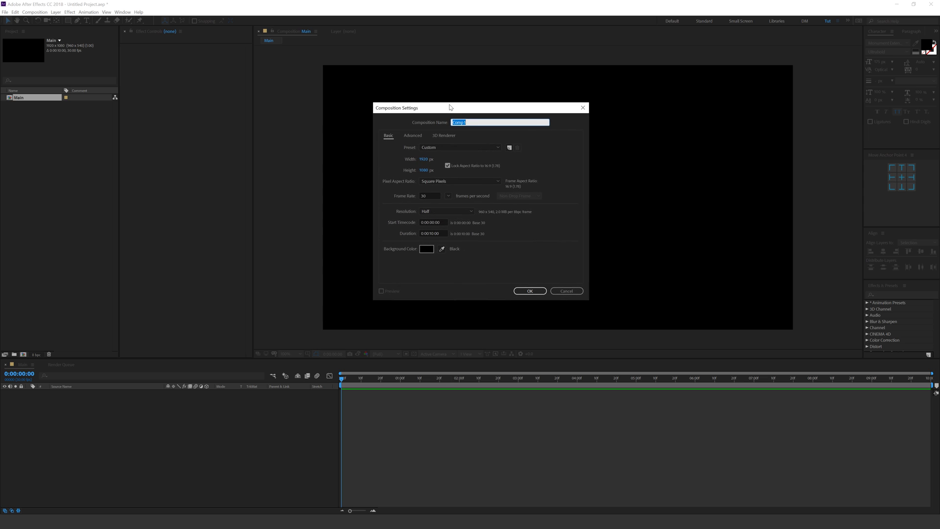
pyautogui.click(447, 165)
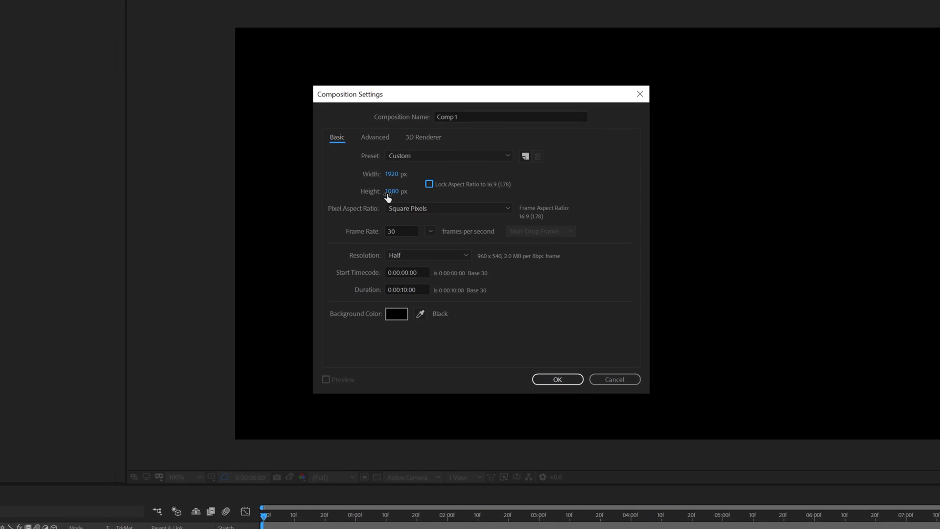
pyautogui.click(423, 170)
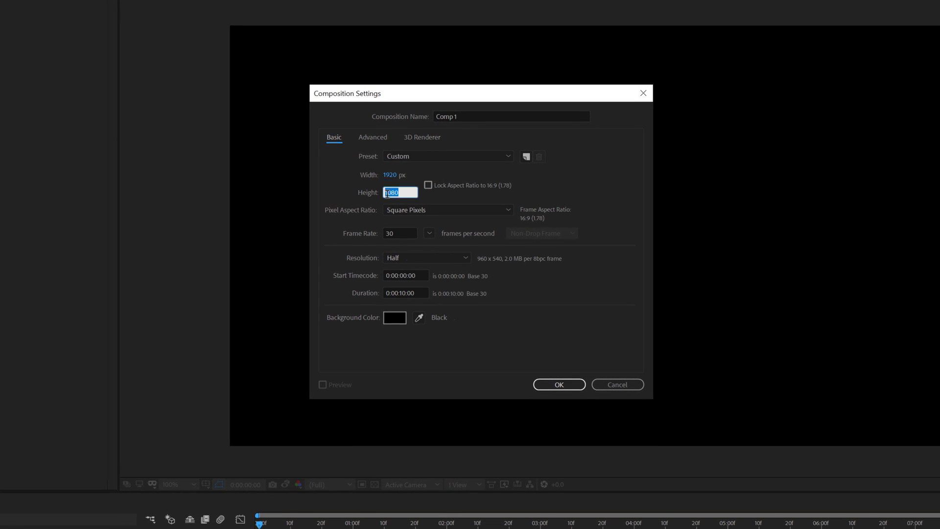
pyautogui.write('200')
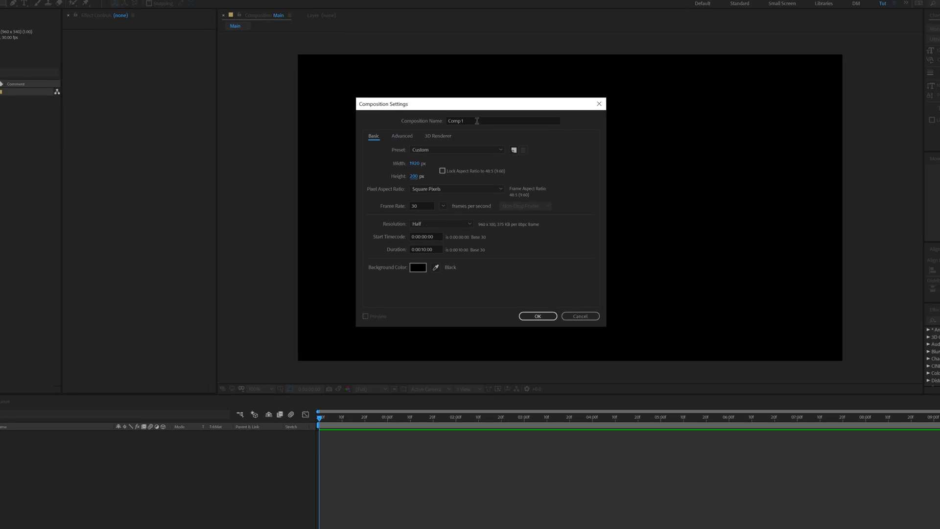
pyautogui.moveTo(476, 121); pyautogui.dragTo(398, 120)
# - Name the new composition Text and fill it with a white solid named BG
pyautogui.write('Text')
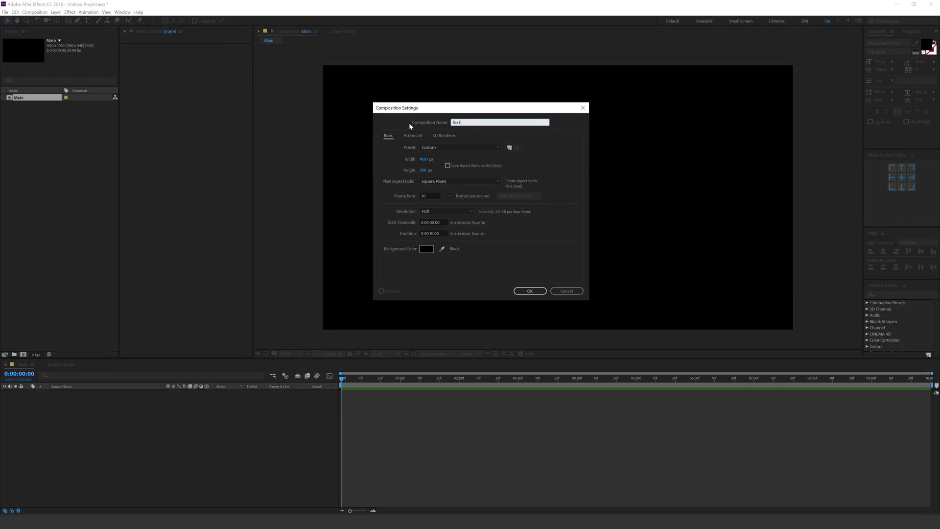
pyautogui.click(524, 293)
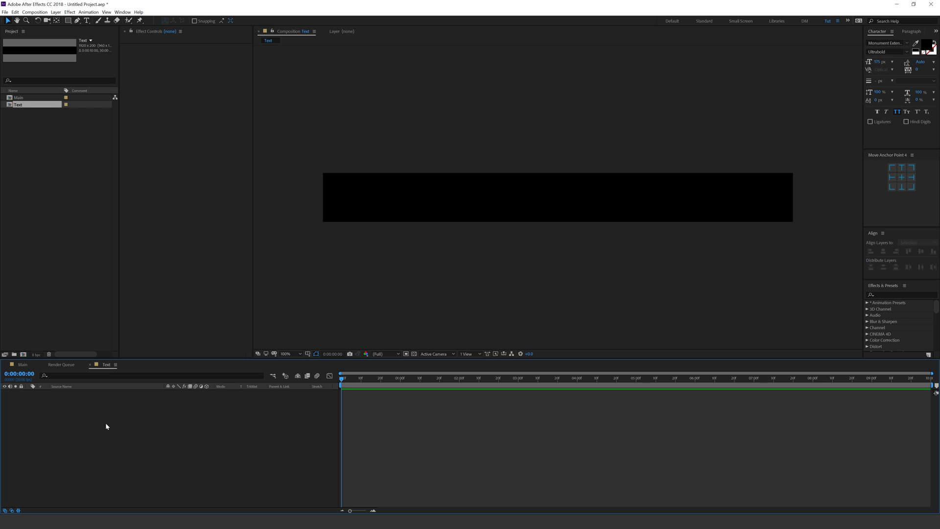
pyautogui.hotkey('ctrl', 'y')
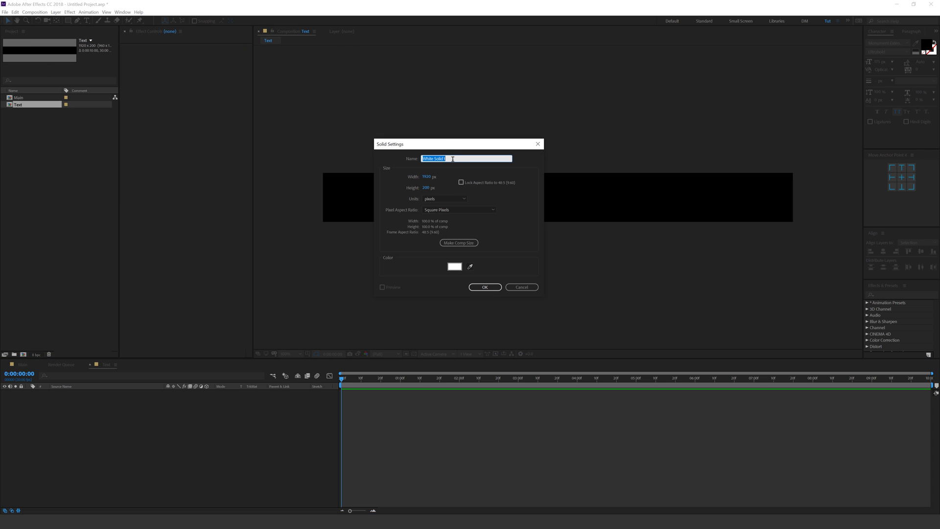
pyautogui.write('BG')
pyautogui.click(485, 287)
# - Write KEEP IT SIMPLE on the strip and centre it horizontally in the composition
pyautogui.click(87, 429)
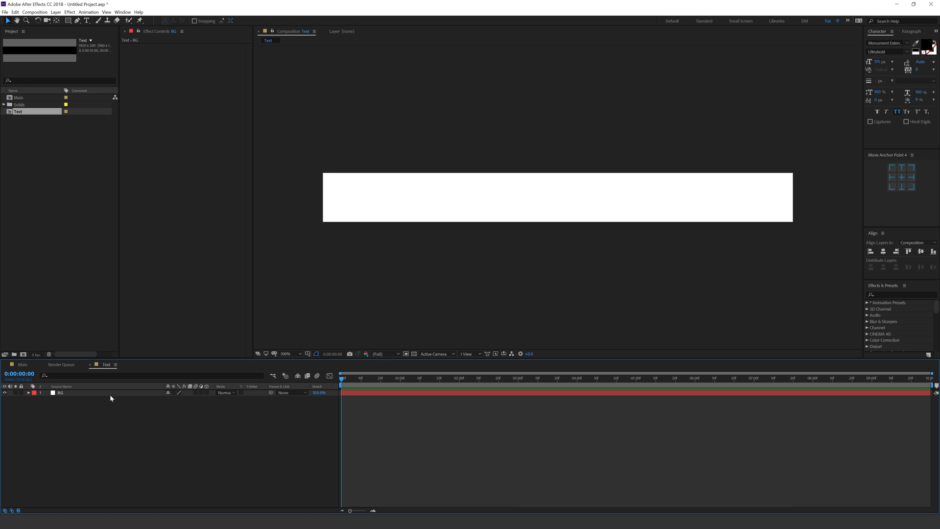
pyautogui.click(88, 22)
pyautogui.click(403, 196)
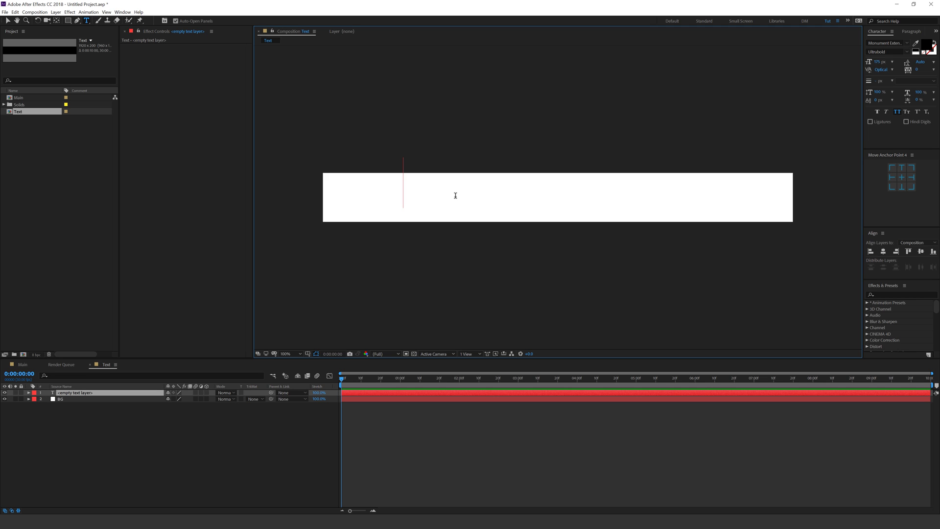
pyautogui.write('KEEP')
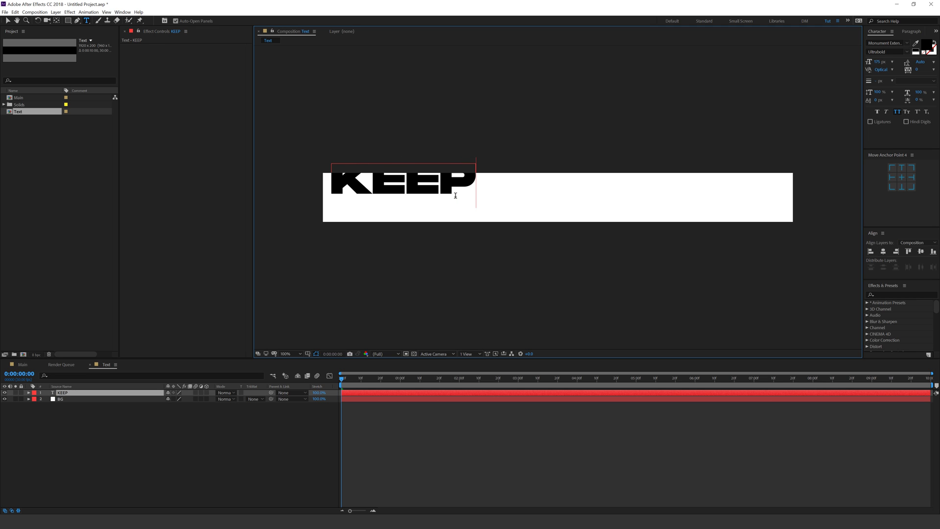
pyautogui.write(' IT SI')
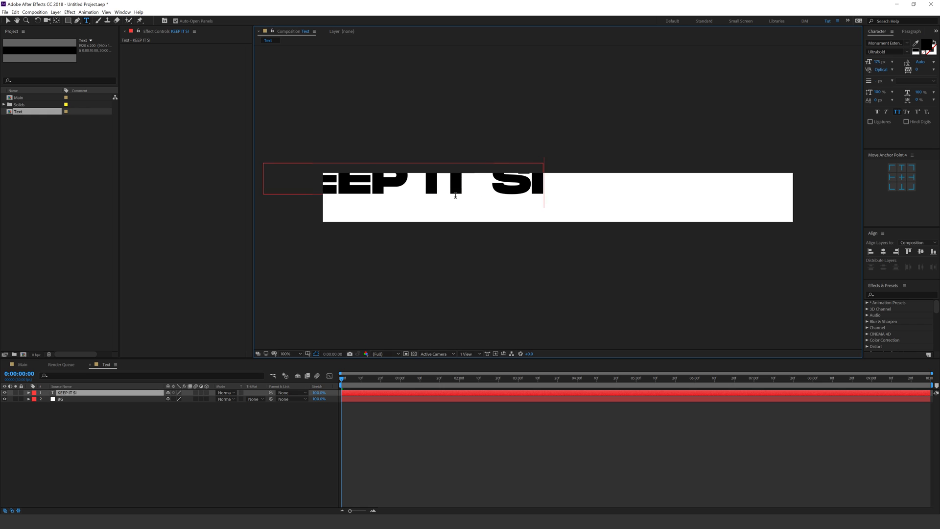
pyautogui.write('MPLE')
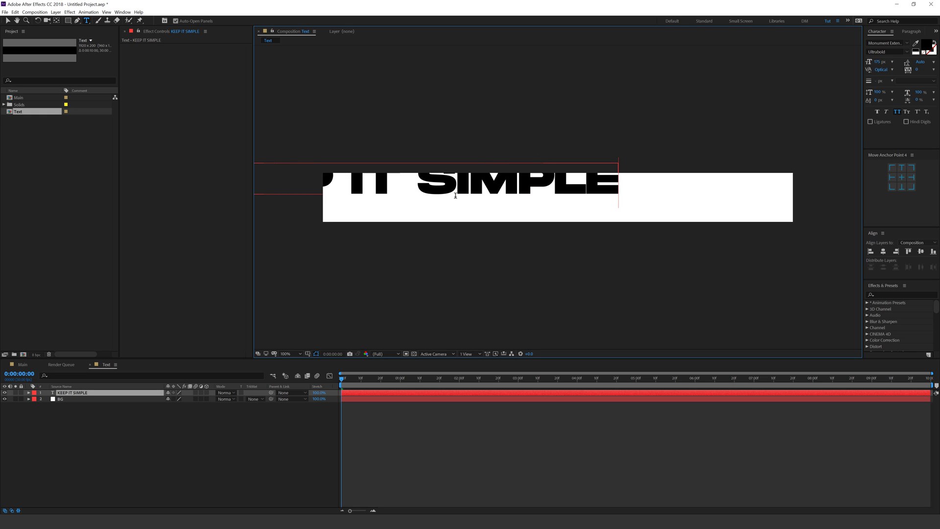
pyautogui.click(7, 21)
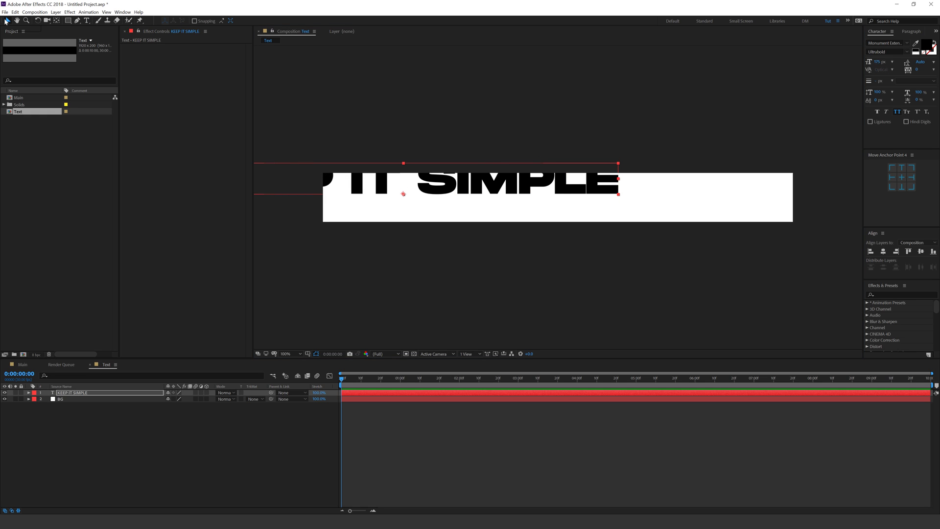
pyautogui.click(883, 252)
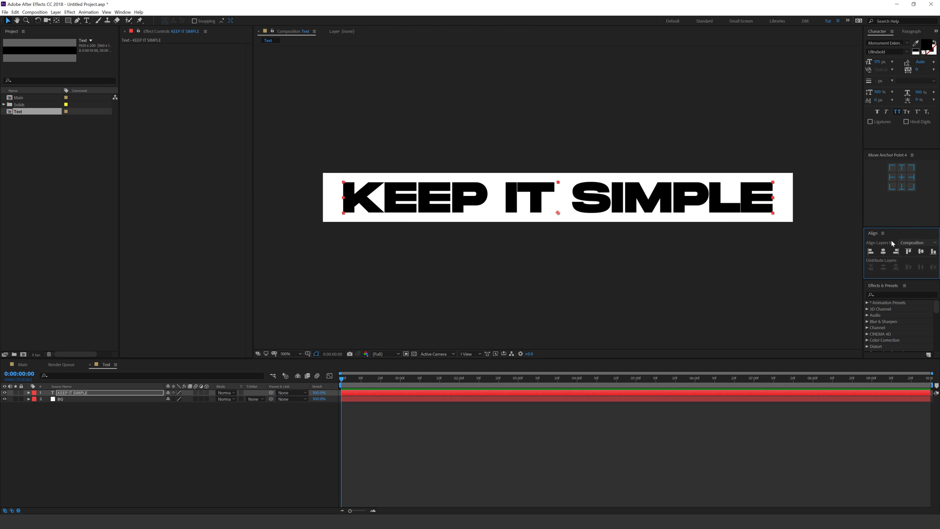
pyautogui.click(125, 13)
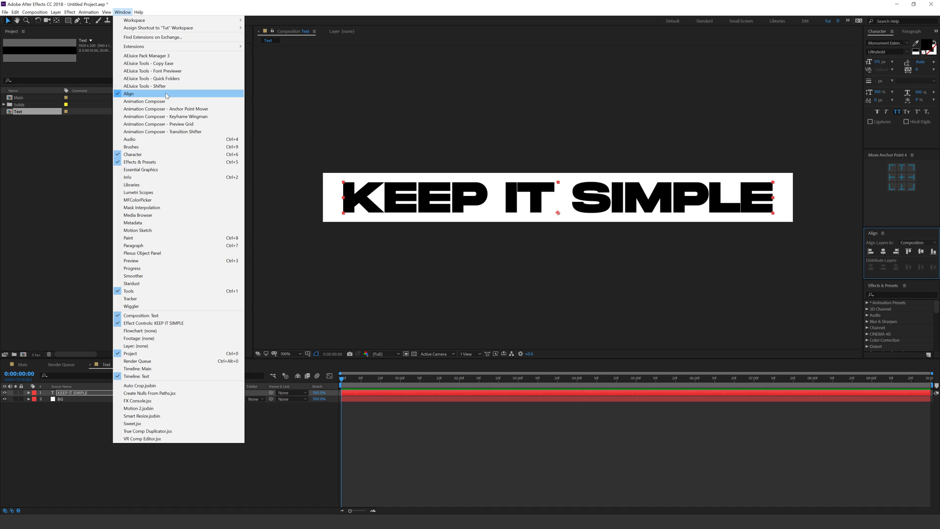
pyautogui.click(471, 128)
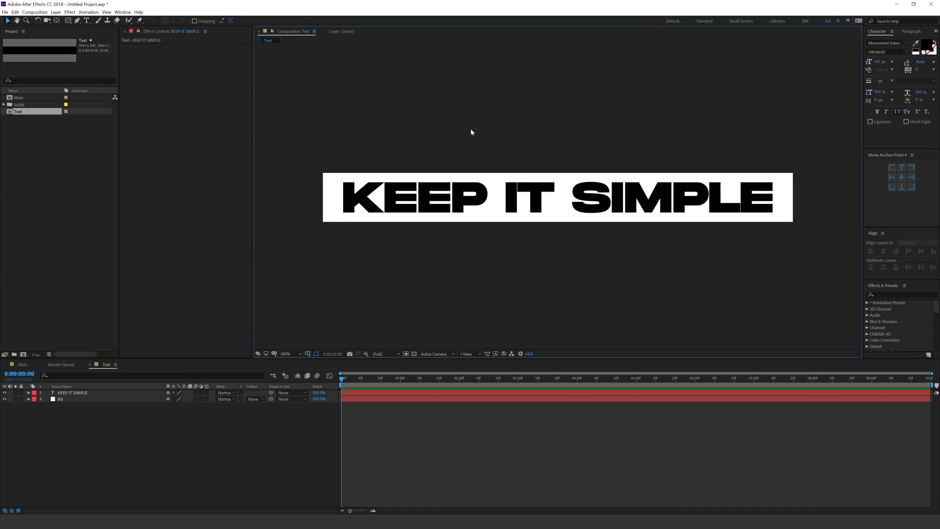
pyautogui.click(424, 204)
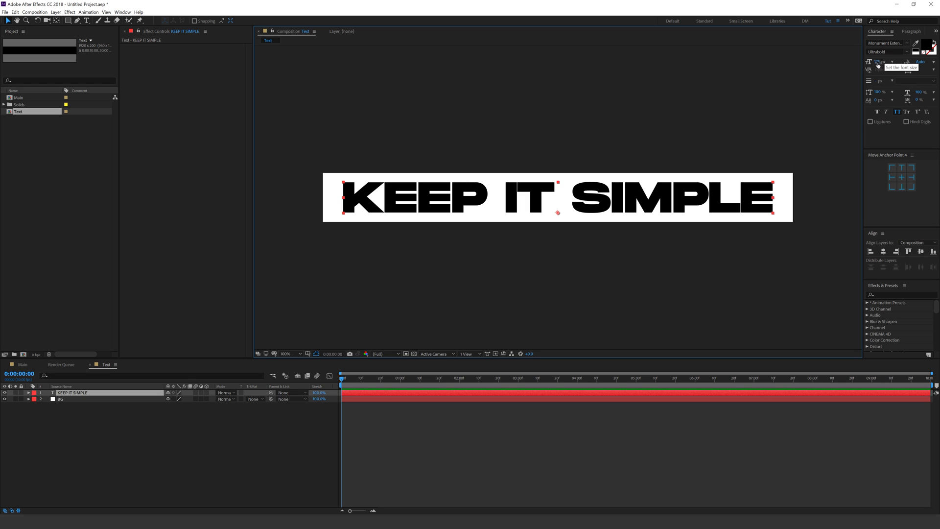
pyautogui.click(446, 245)
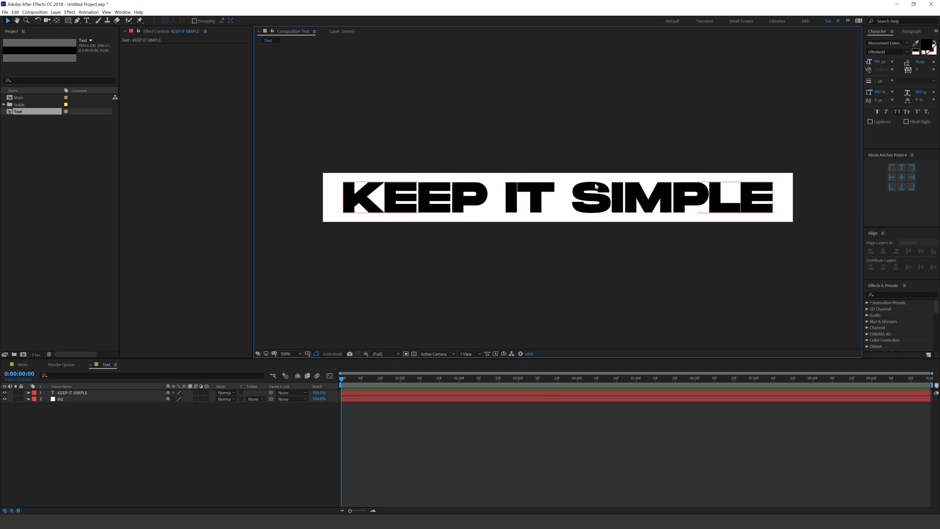
# - Create a UHD 4K (3840×2160), 30 fps composition named Cube
pyautogui.click(28, 346)
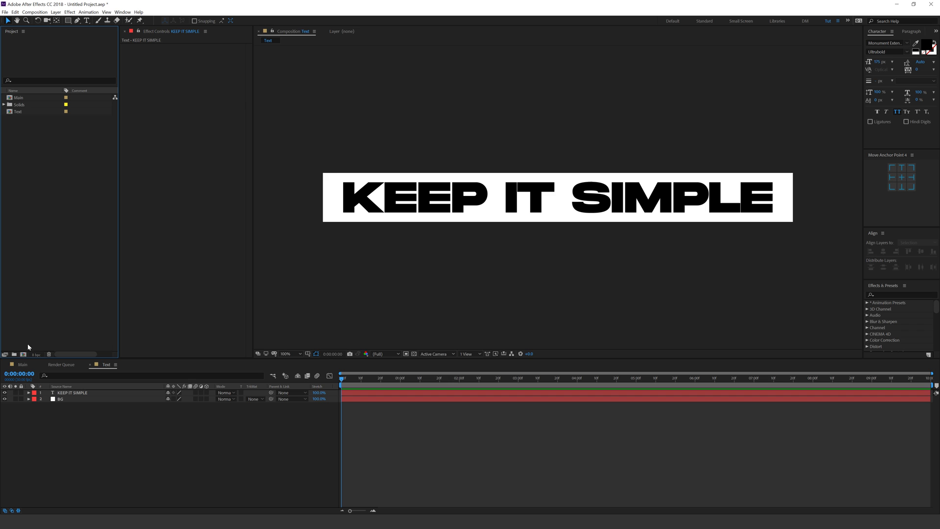
pyautogui.click(24, 353)
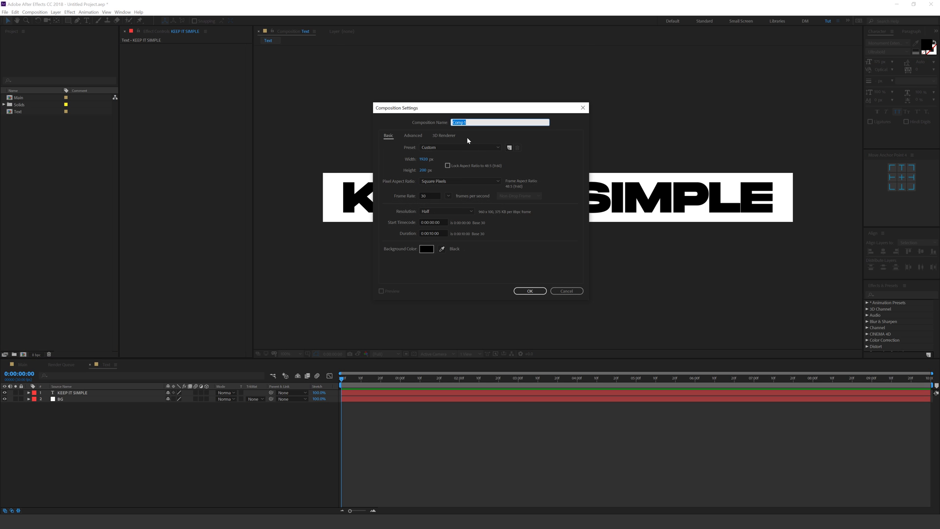
pyautogui.click(423, 171)
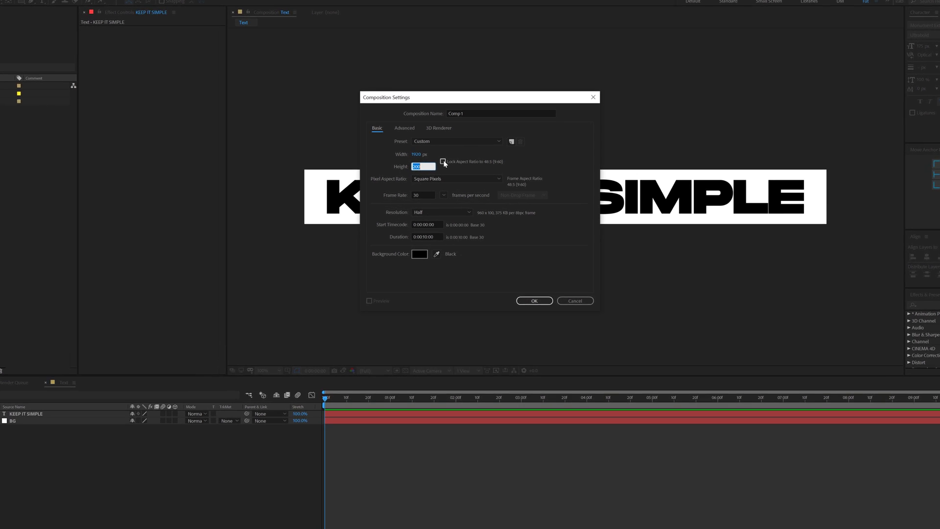
pyautogui.click(445, 147)
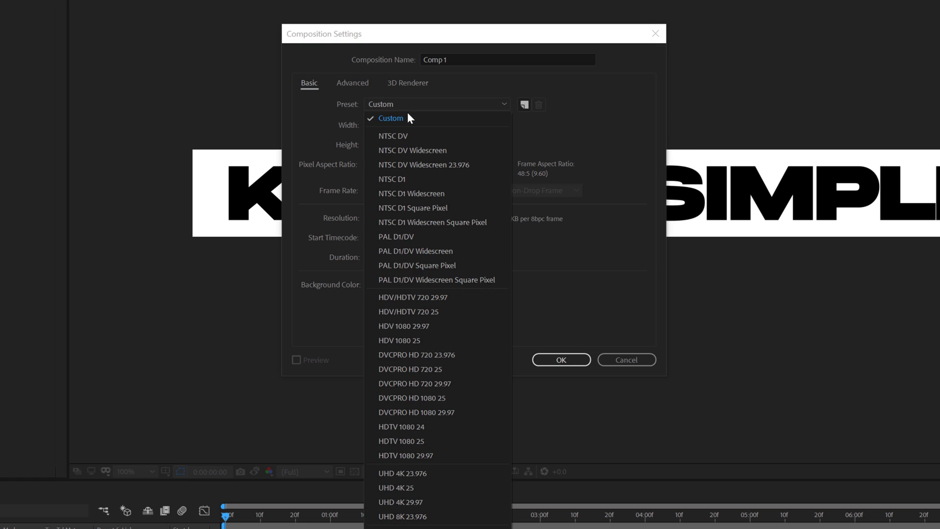
pyautogui.click(409, 472)
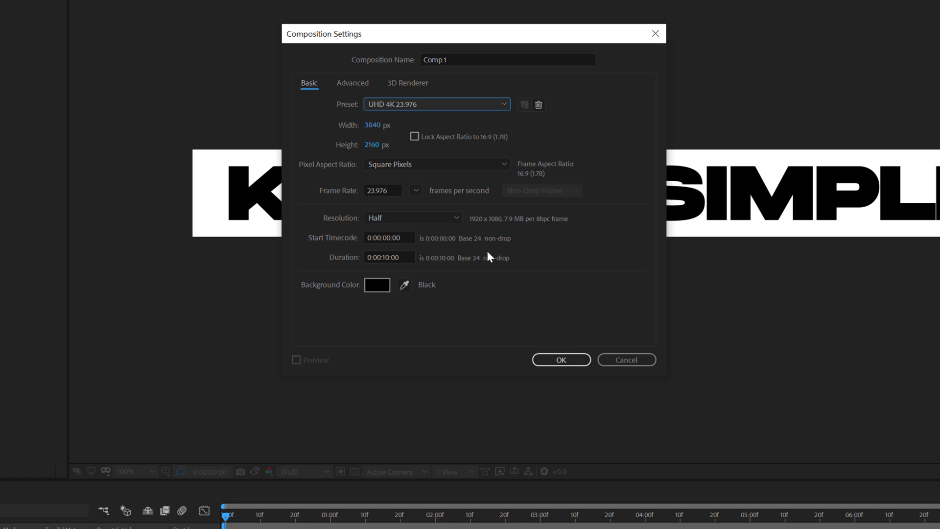
pyautogui.click(416, 190)
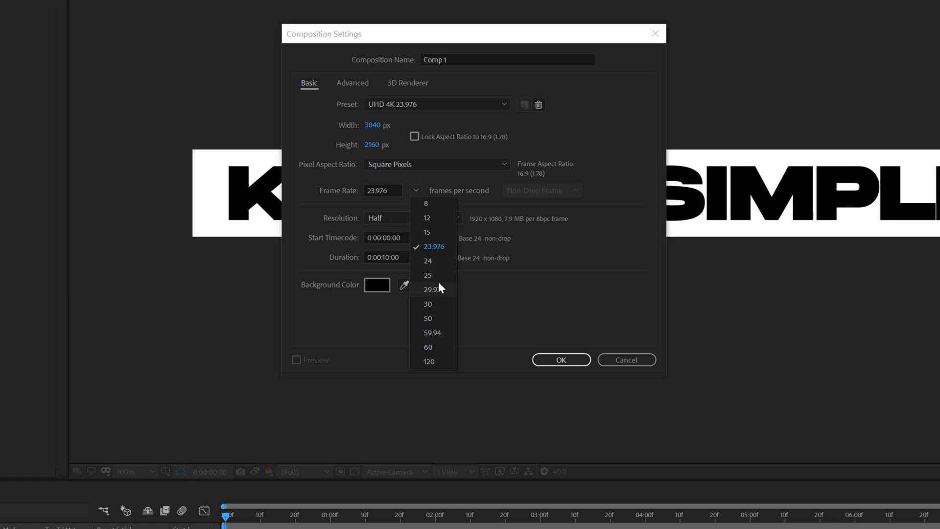
pyautogui.click(433, 306)
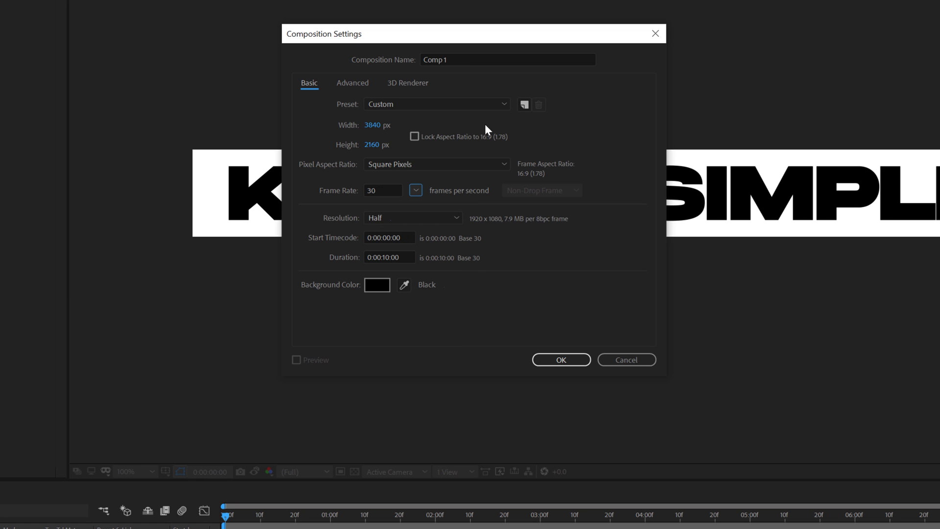
pyautogui.click(455, 60)
pyautogui.write('Cube')
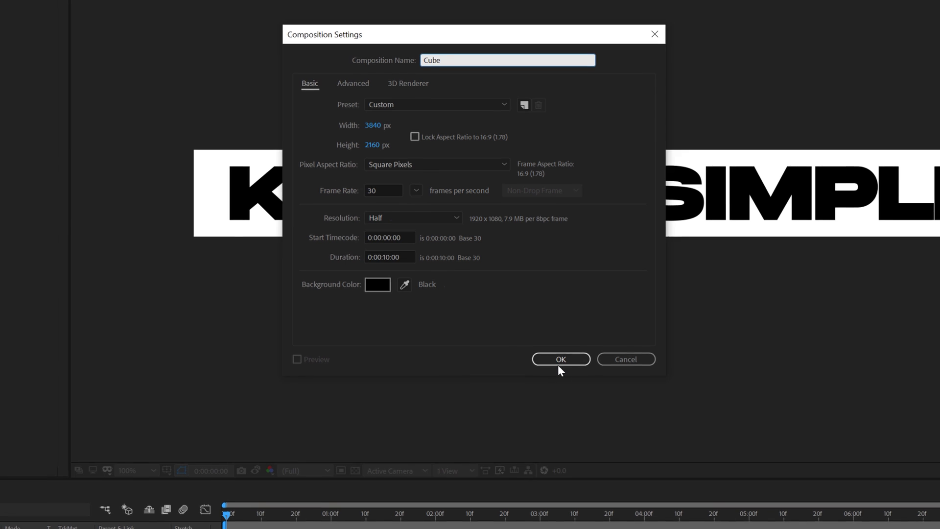
pyautogui.click(558, 363)
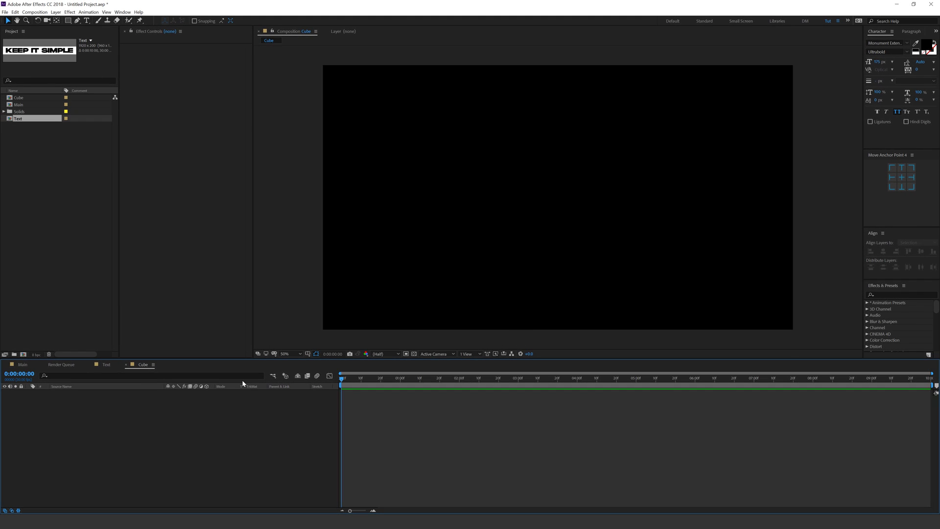
# - Add the Text comp to Cube as a 3D layer and apply Motion Tile with Output Width 600
pyautogui.moveTo(37, 122); pyautogui.dragTo(83, 411)
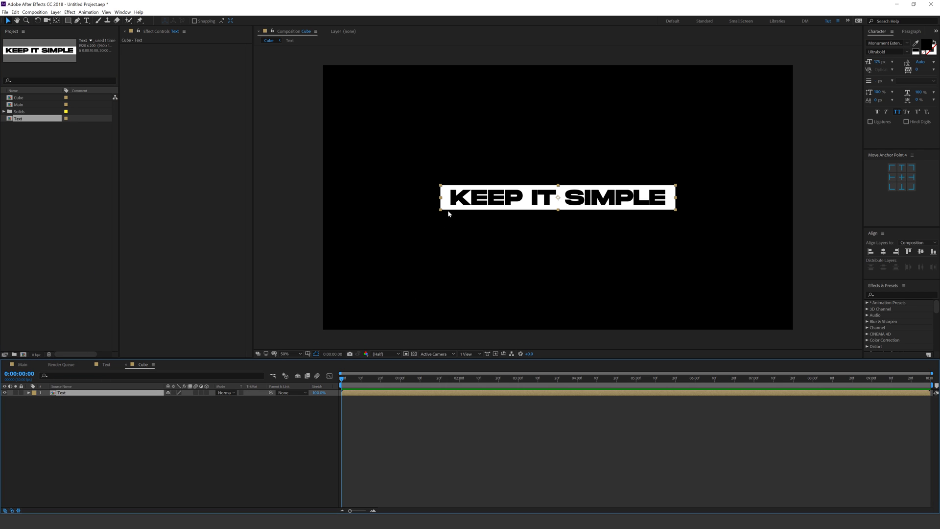
pyautogui.click(205, 393)
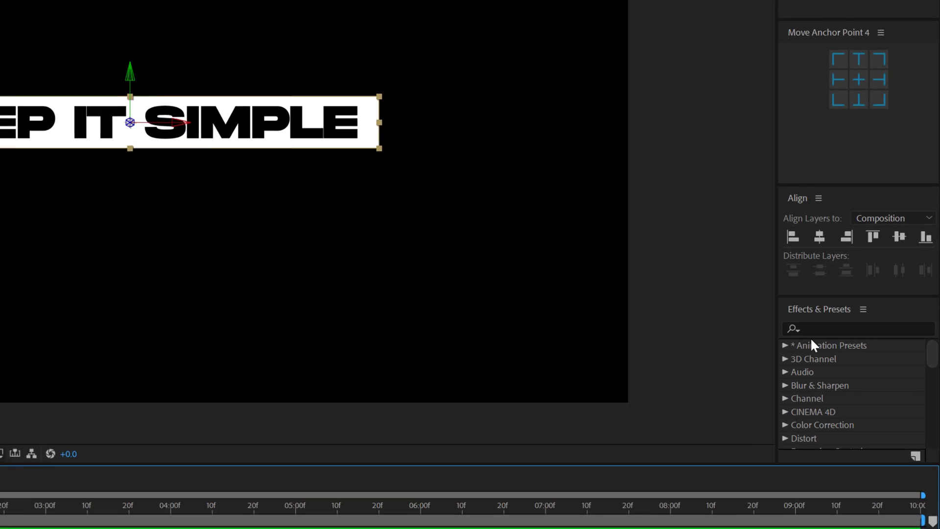
pyautogui.click(886, 294)
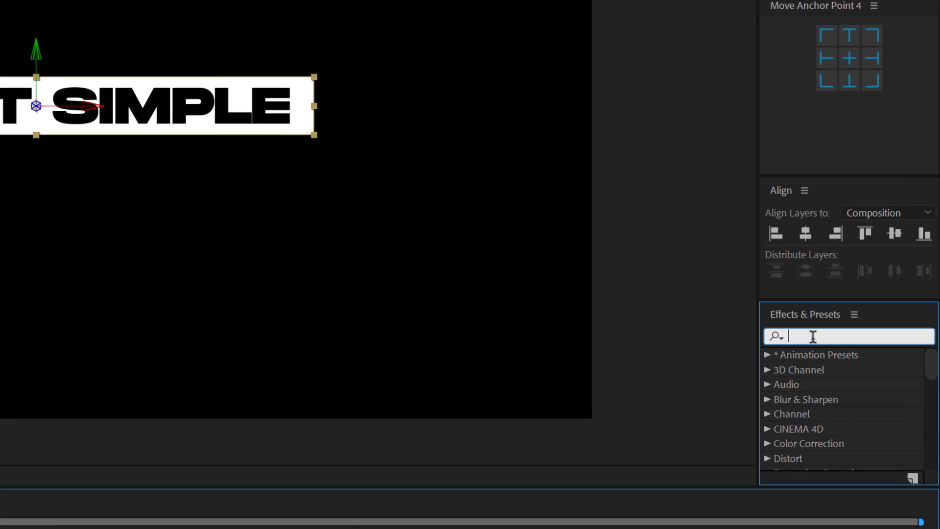
pyautogui.write('motion')
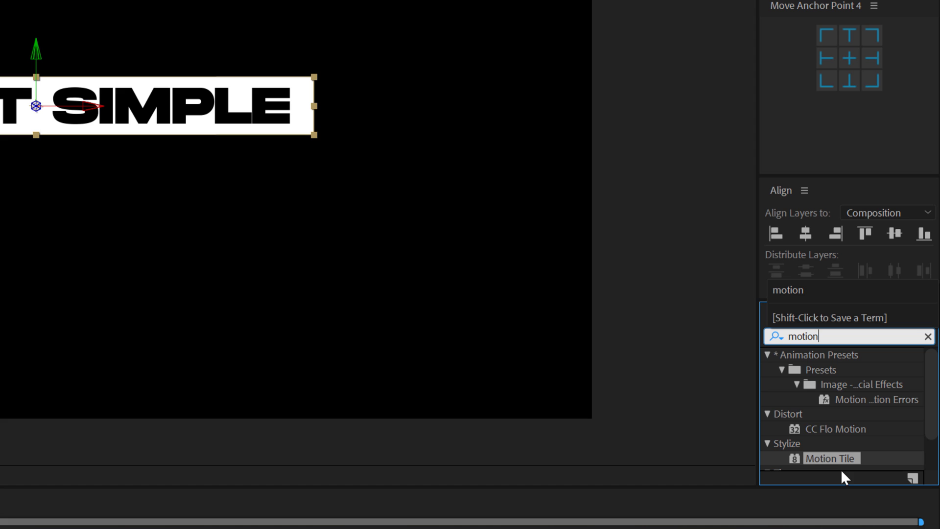
pyautogui.doubleClick(829, 459)
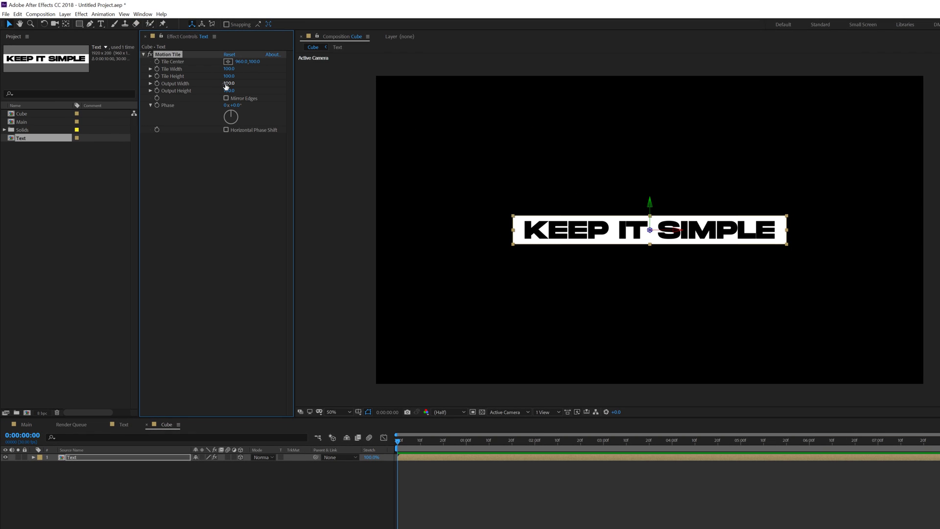
pyautogui.moveTo(226, 86); pyautogui.dragTo(244, 86)
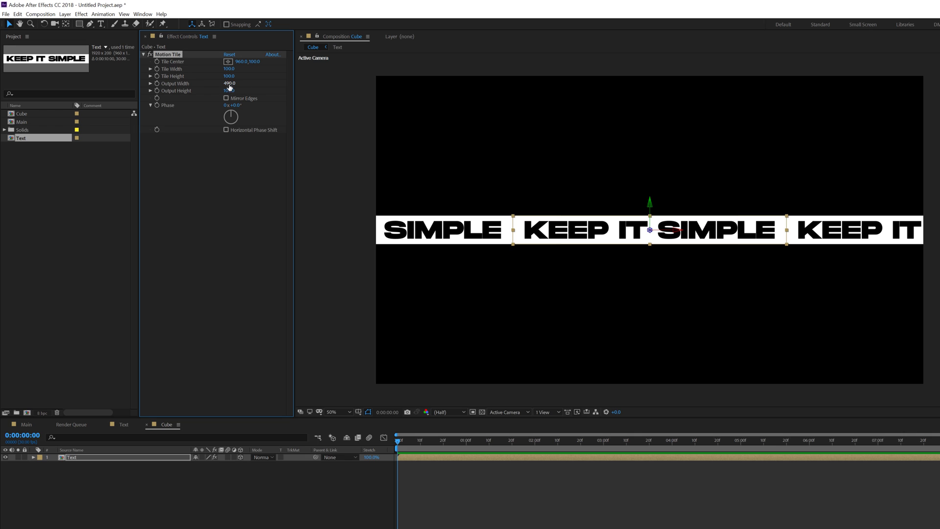
pyautogui.click(229, 84)
pyautogui.write('60')
pyautogui.press('Return')
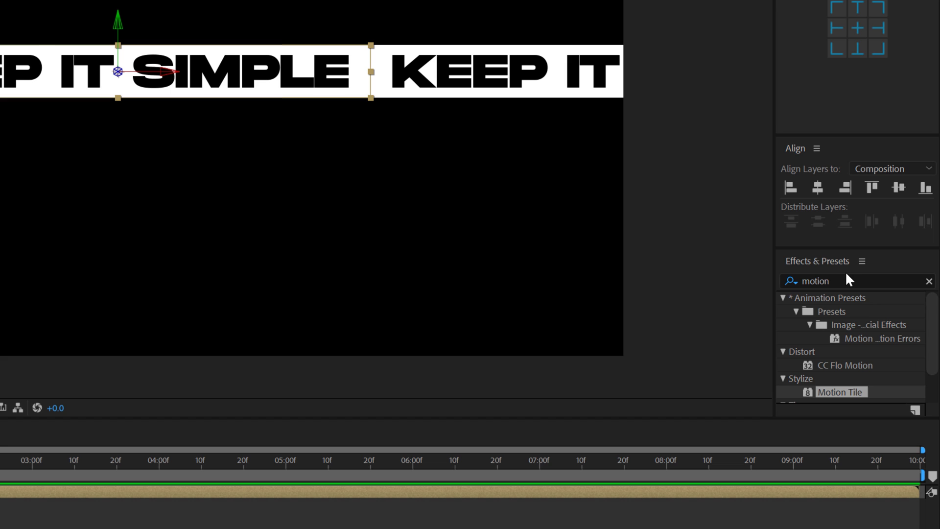
# - Apply Offset, animate Shift Center To from 960 to 2277 over the comp, and preview
pyautogui.doubleClick(826, 281)
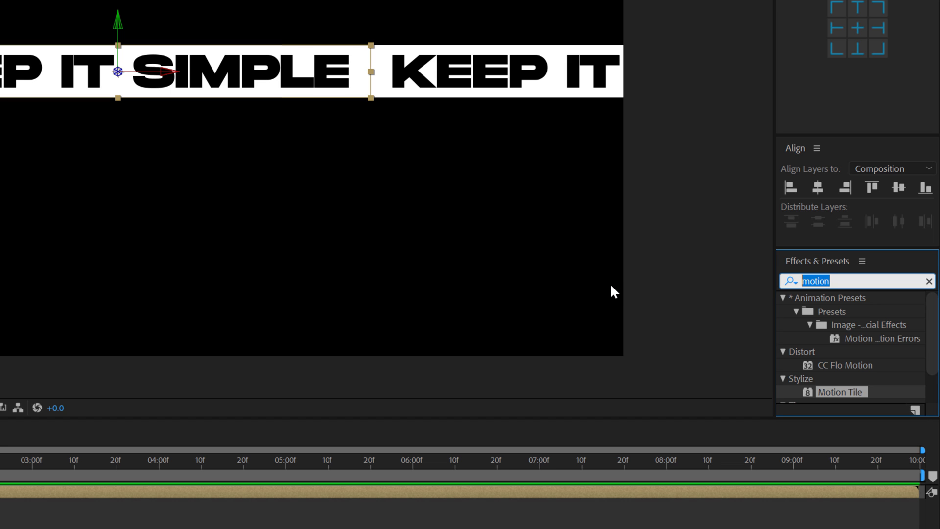
pyautogui.write('off')
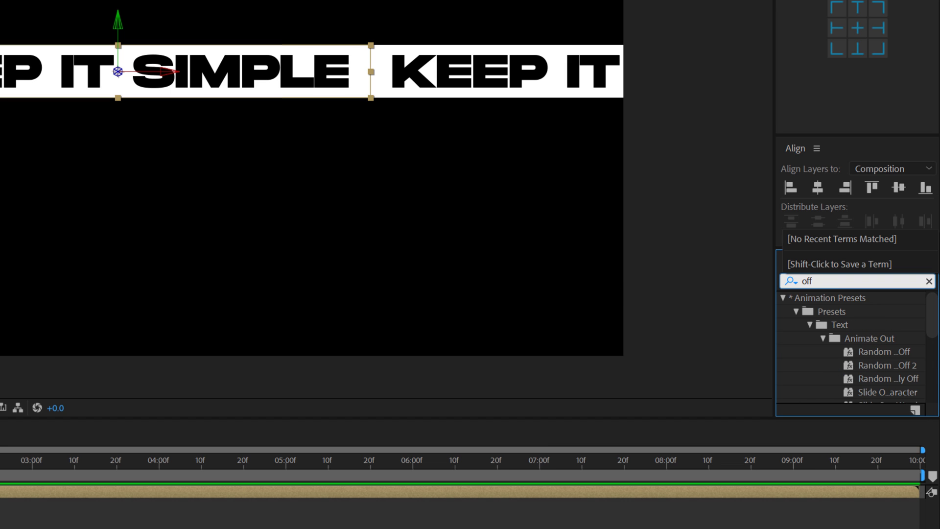
pyautogui.write('se')
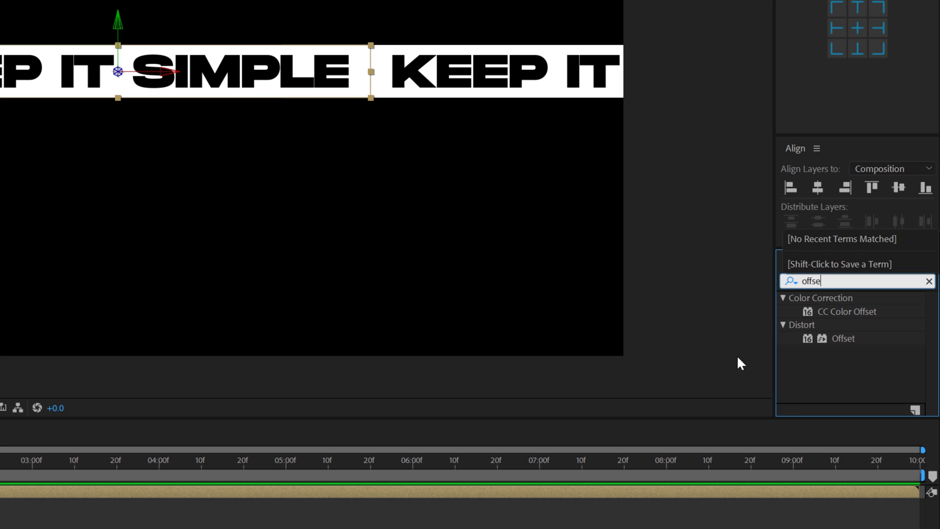
pyautogui.doubleClick(843, 338)
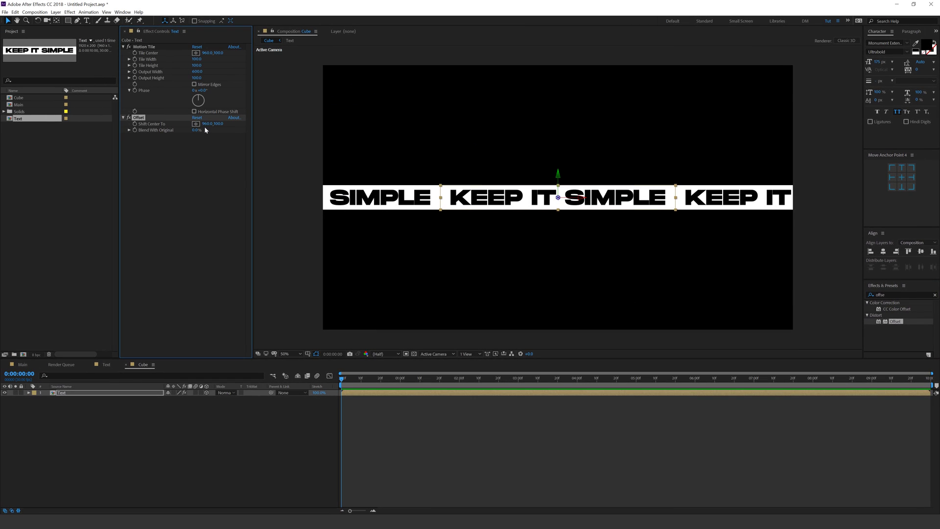
pyautogui.moveTo(206, 123); pyautogui.dragTo(586, 151)
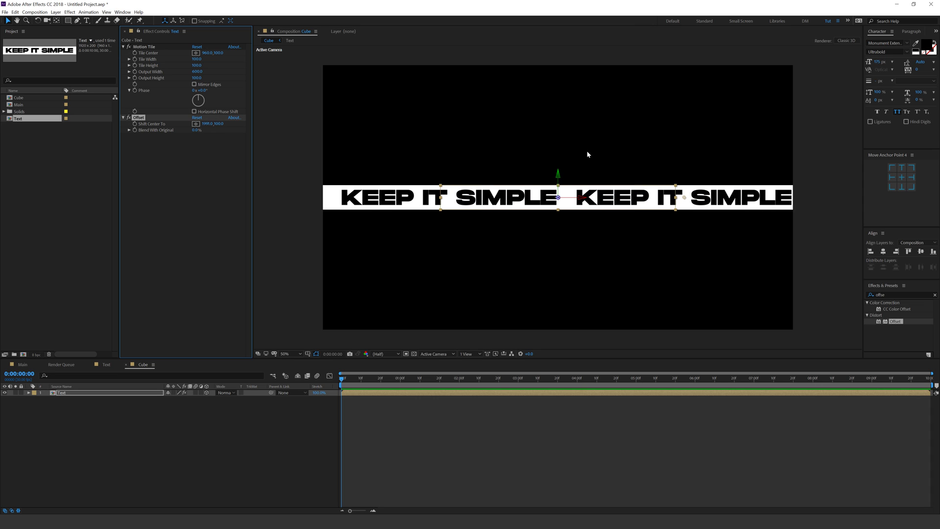
pyautogui.hotkey('ctrl', 'z')
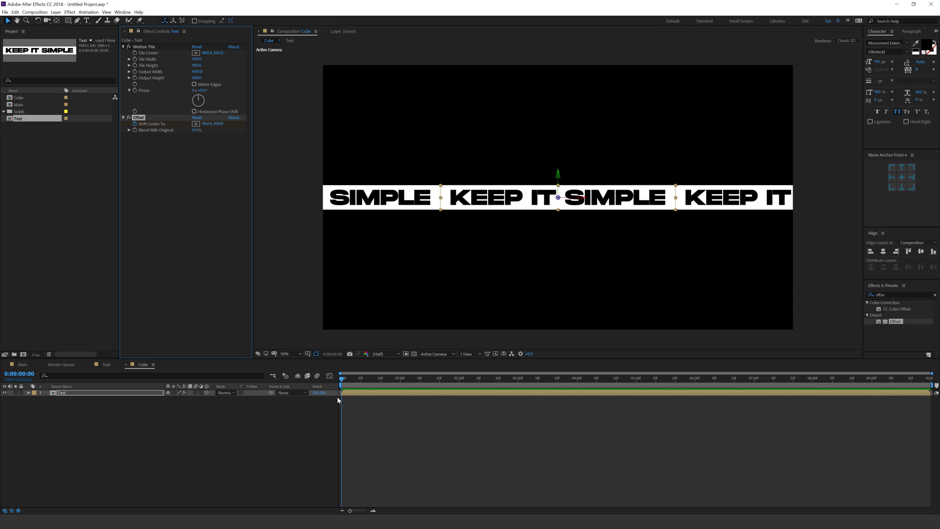
pyautogui.moveTo(352, 380); pyautogui.dragTo(928, 380)
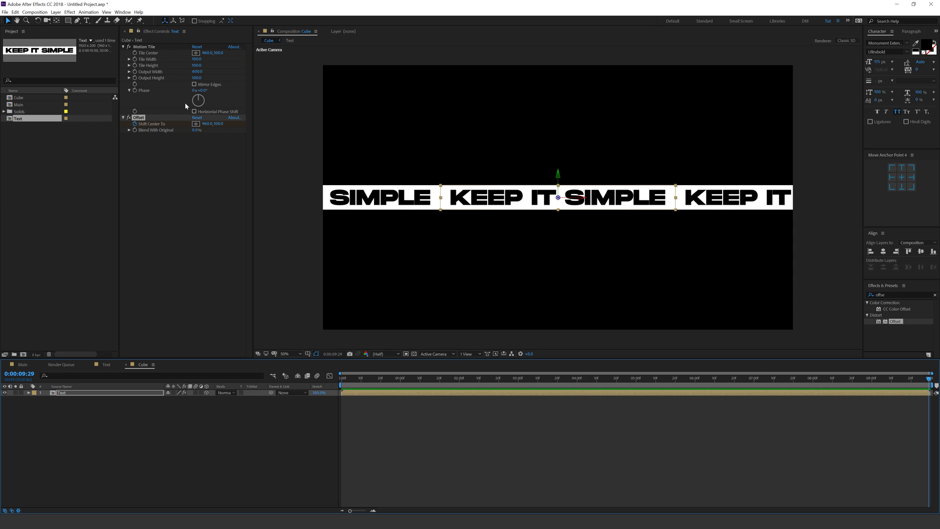
pyautogui.moveTo(206, 123); pyautogui.dragTo(936, 147)
pyautogui.press('space')
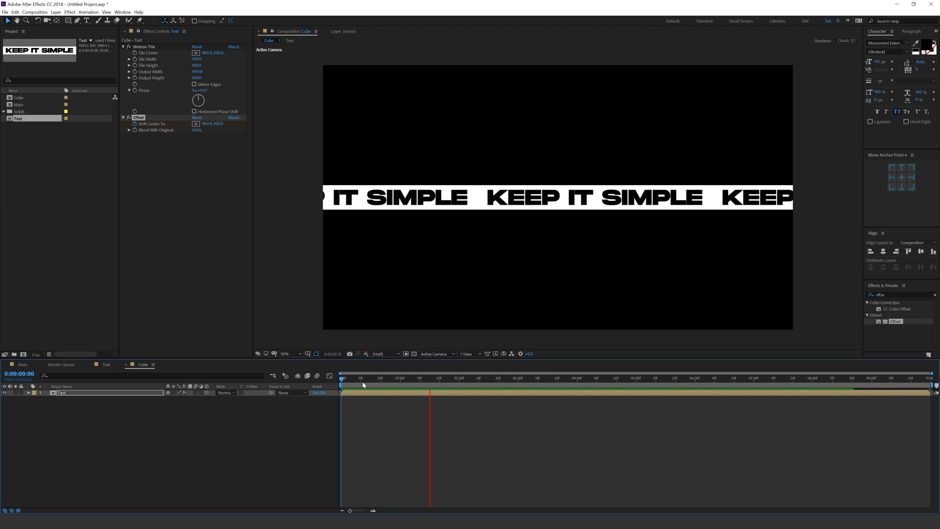
pyautogui.press('space')
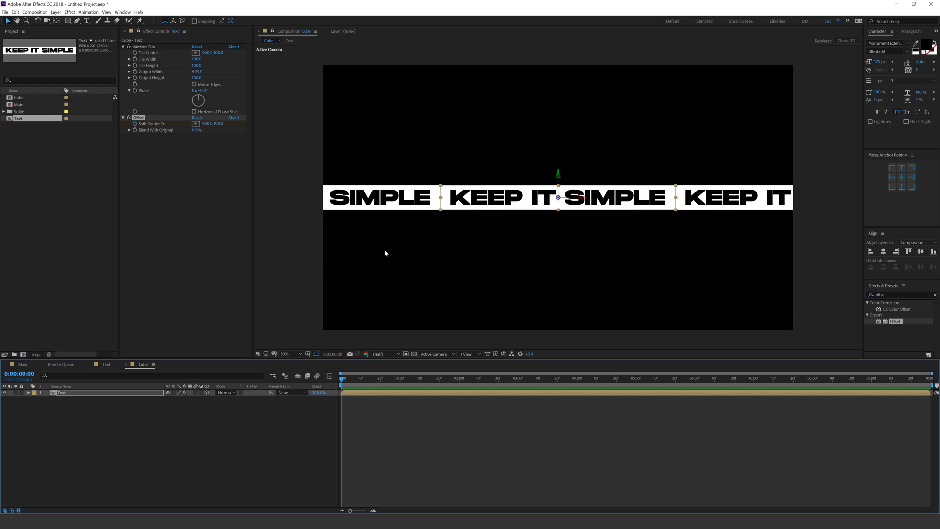
# - Switch the viewer to Custom View 1, orbit it, then reselect the Text layer and enable snapping
pyautogui.click(137, 435)
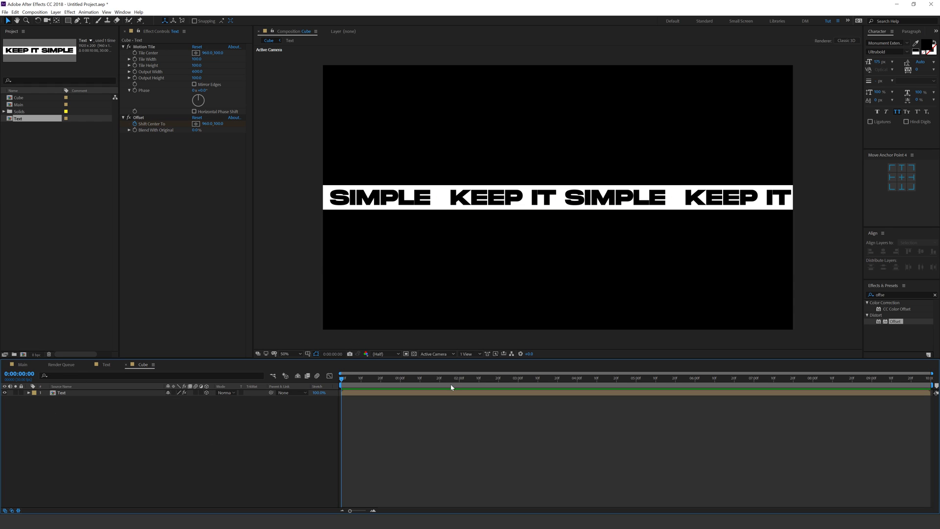
pyautogui.click(496, 354)
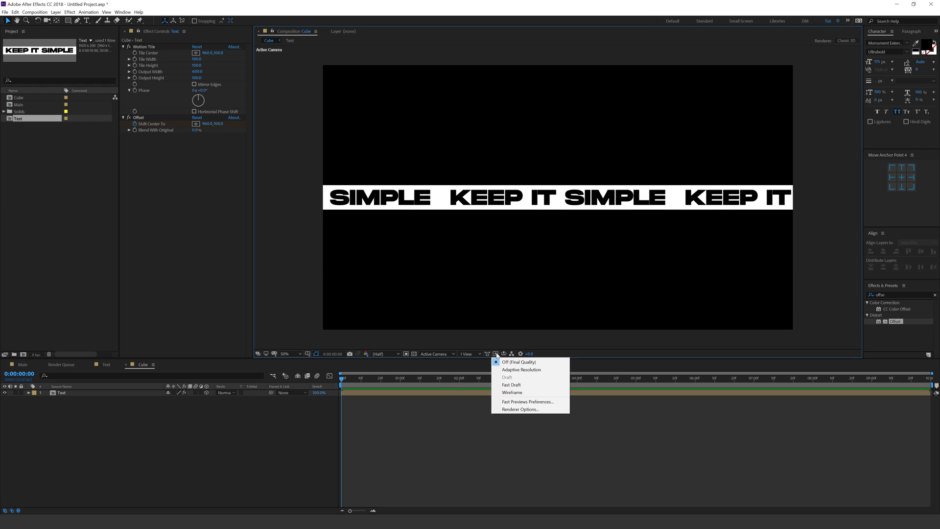
pyautogui.click(465, 354)
pyautogui.click(434, 354)
pyautogui.click(443, 426)
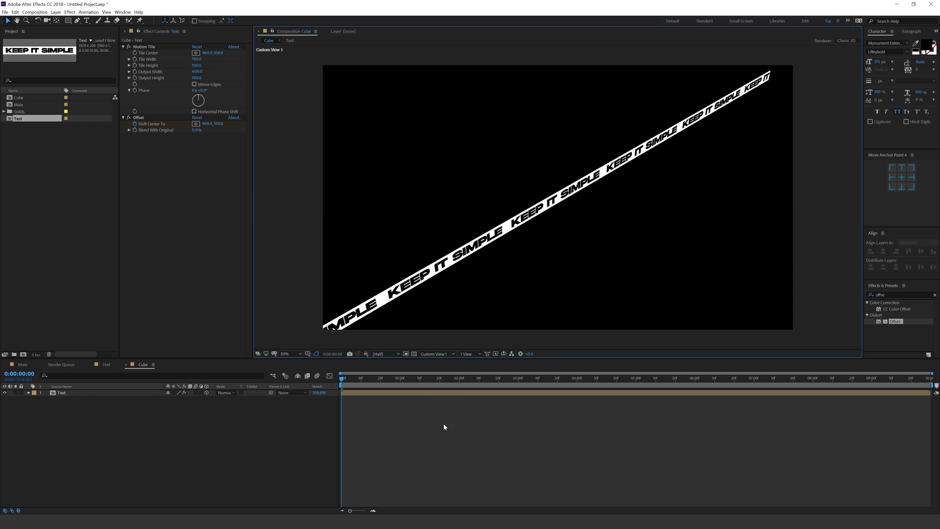
pyautogui.press('c')
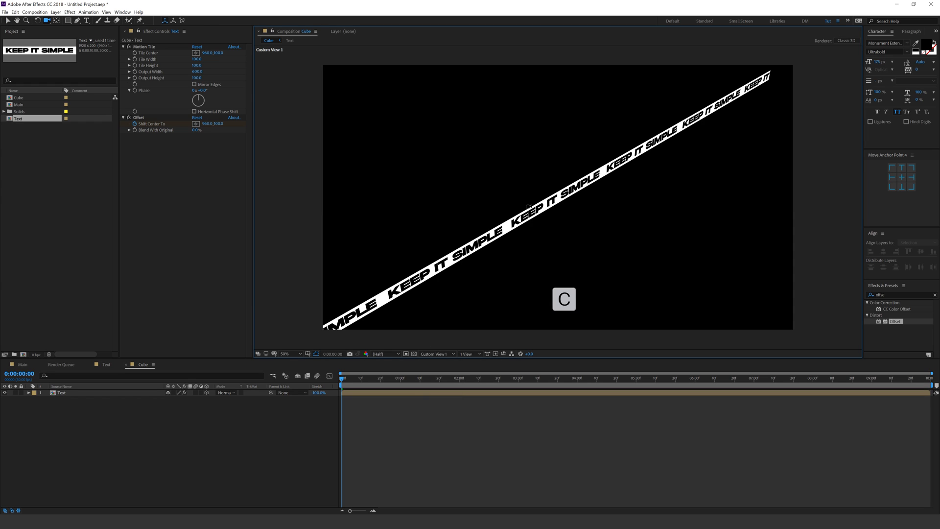
pyautogui.moveTo(519, 237)
pyautogui.mouseDown()
pyautogui.moveTo(564, 215)
pyautogui.moveTo(522, 223)
pyautogui.moveTo(542, 230)
pyautogui.moveTo(529, 232)
pyautogui.mouseUp()
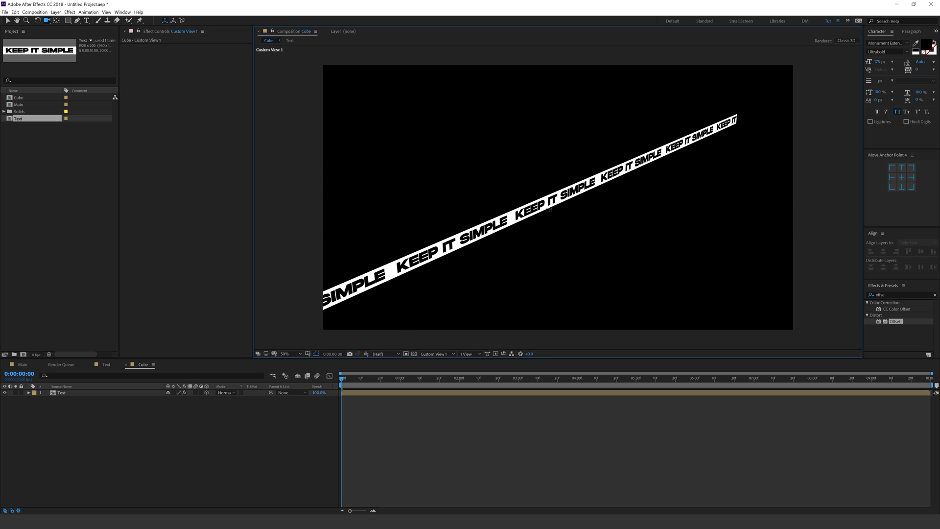
pyautogui.press('v')
pyautogui.click(516, 215)
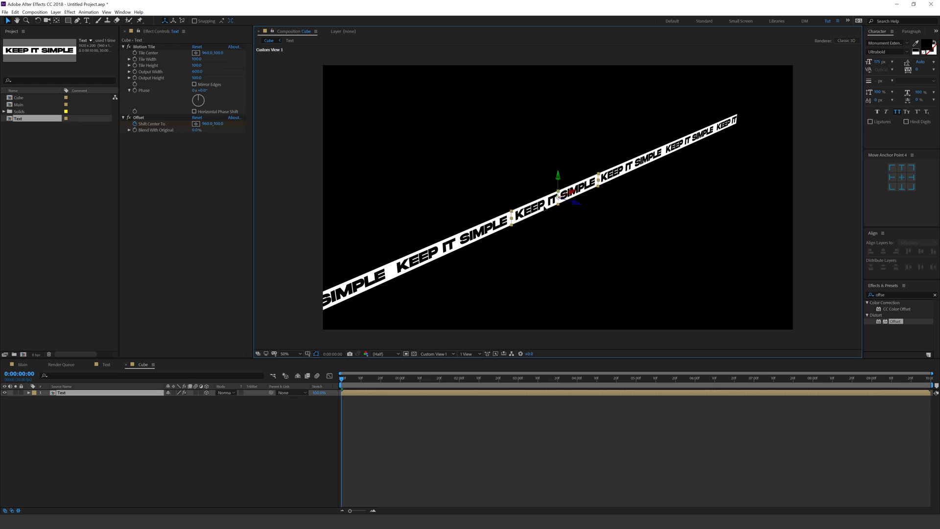
pyautogui.click(194, 21)
# - Duplicate the Text layer and push the copy back in depth
pyautogui.click(63, 394)
pyautogui.press('Return')
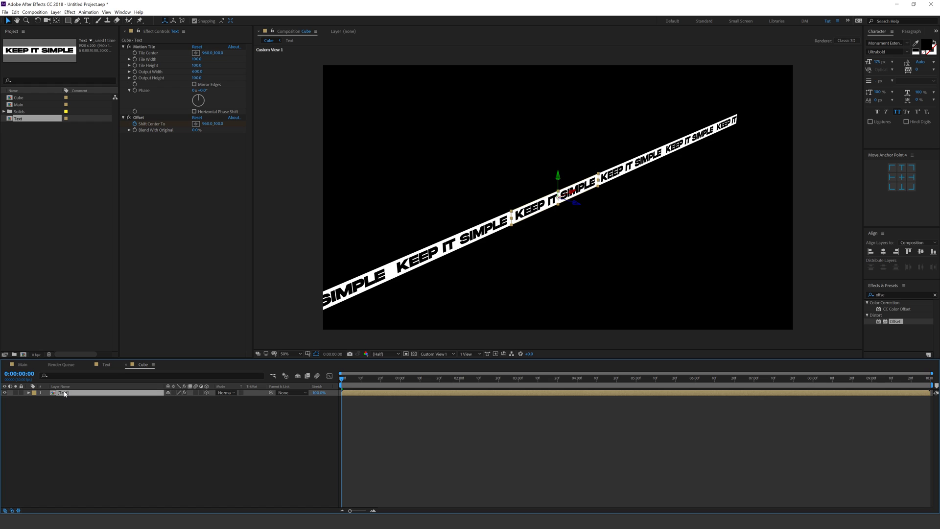
pyautogui.hotkey('ctrl', 'd')
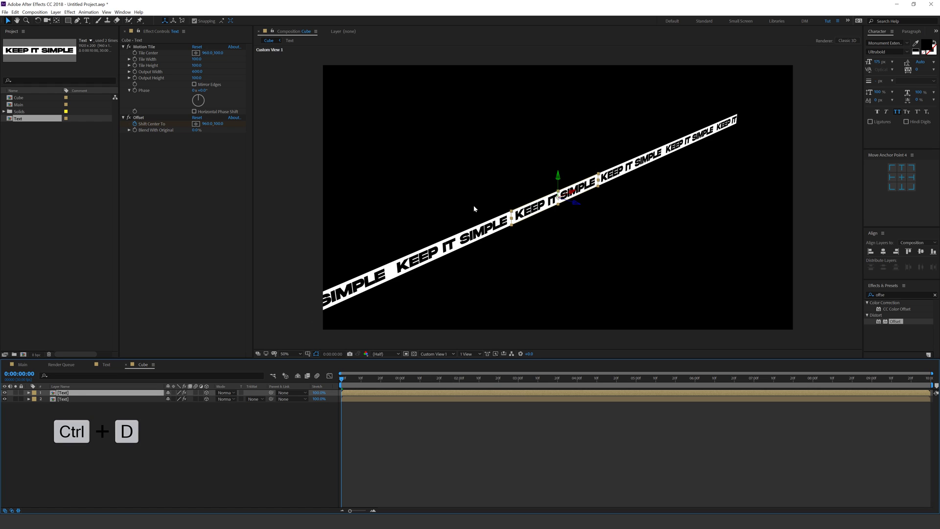
pyautogui.moveTo(579, 207); pyautogui.dragTo(559, 196)
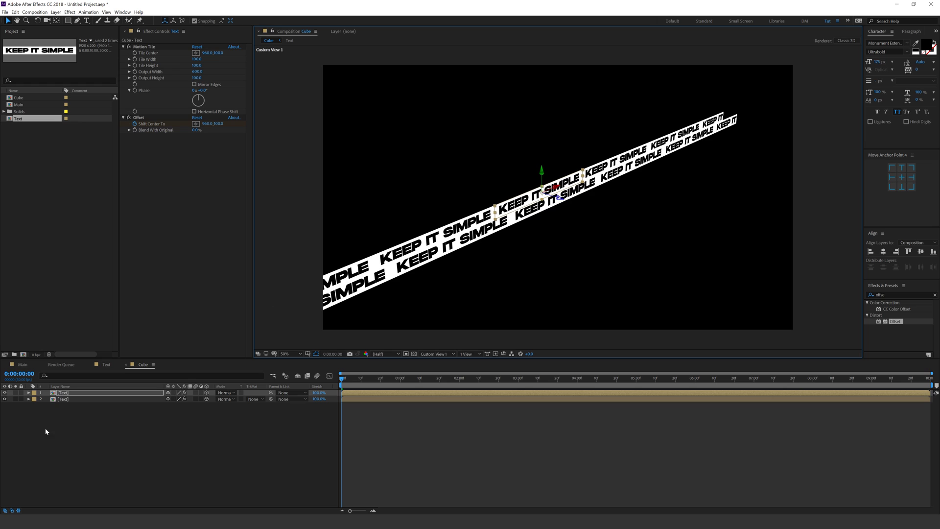
# - Set the top Text layer's Position Z to 200 and orbit to check both bands
pyautogui.moveTo(45, 427); pyautogui.dragTo(81, 380)
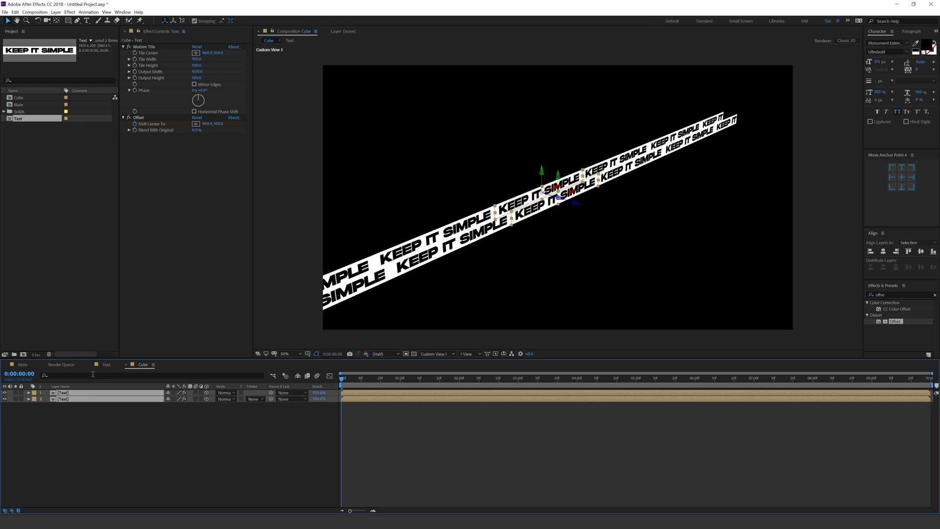
pyautogui.press('p')
pyautogui.click(180, 430)
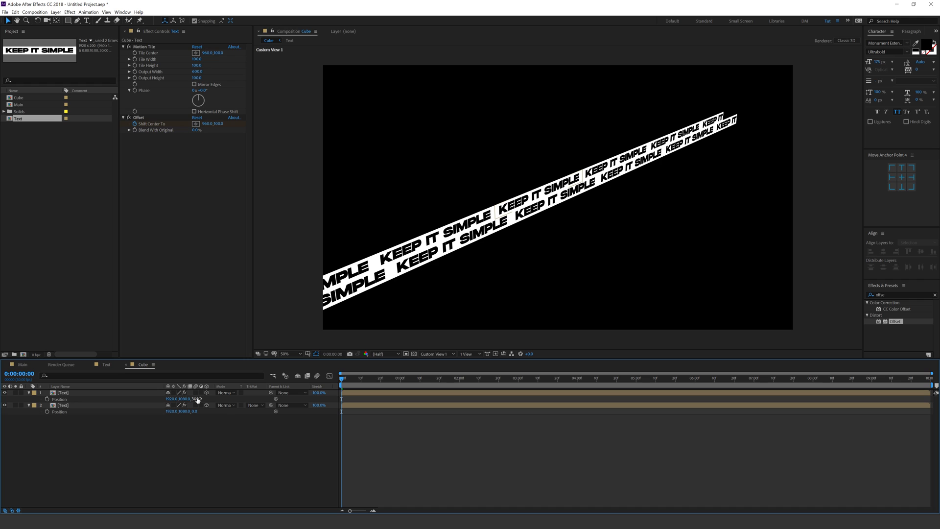
pyautogui.moveTo(198, 398); pyautogui.dragTo(197, 403)
pyautogui.click(195, 401)
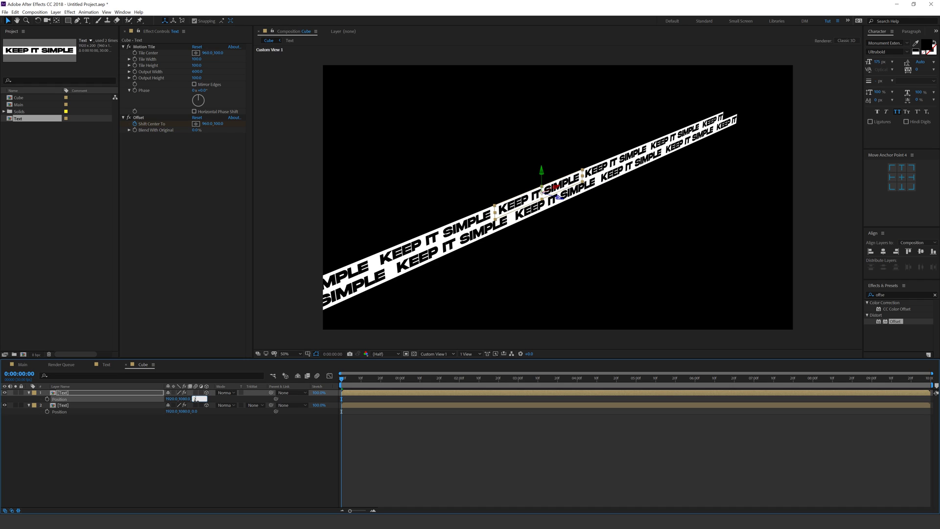
pyautogui.write('200')
pyautogui.click(205, 440)
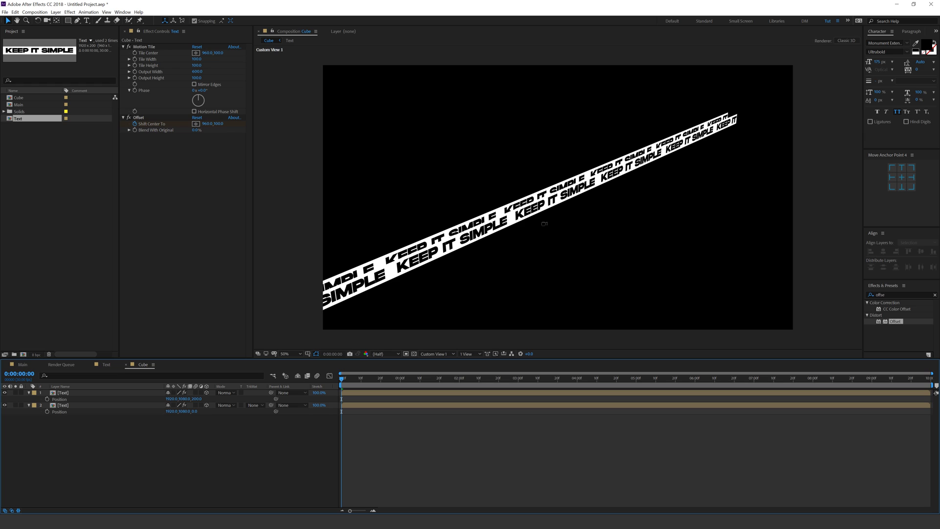
pyautogui.press('c')
pyautogui.moveTo(544, 223)
pyautogui.mouseDown()
pyautogui.moveTo(560, 219)
pyautogui.moveTo(551, 221)
pyautogui.mouseUp()
# - Duplicate the lower Text layer and give the third copy an Aqua label
pyautogui.press('p')
pyautogui.click(67, 400)
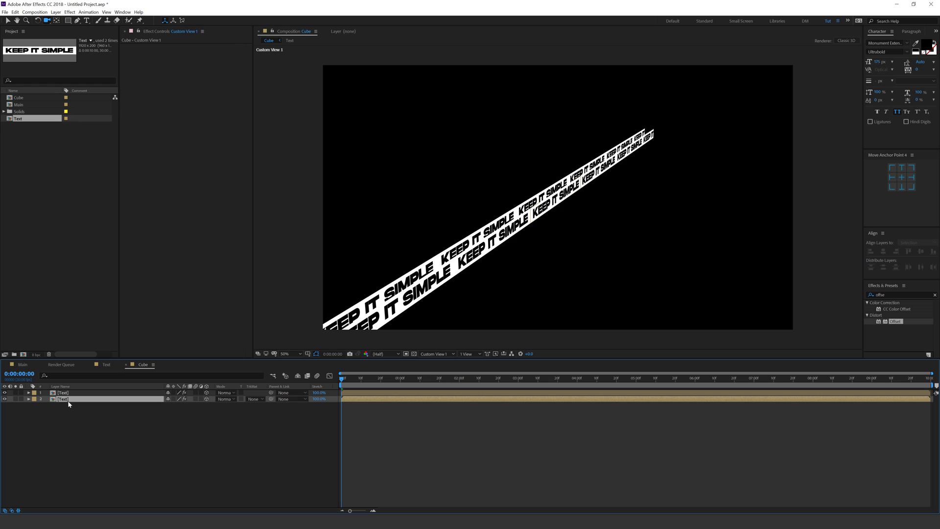
pyautogui.hotkey('ctrl', 'd')
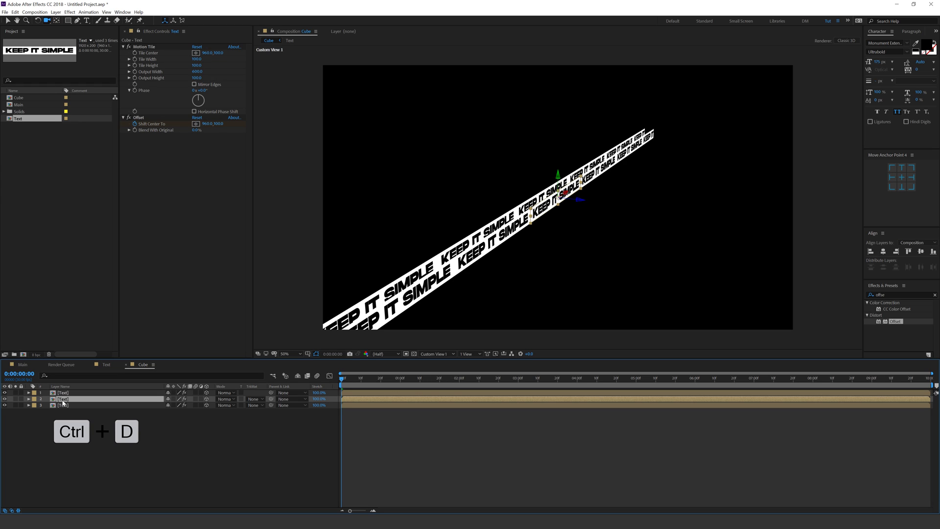
pyautogui.click(41, 405)
pyautogui.click(41, 405)
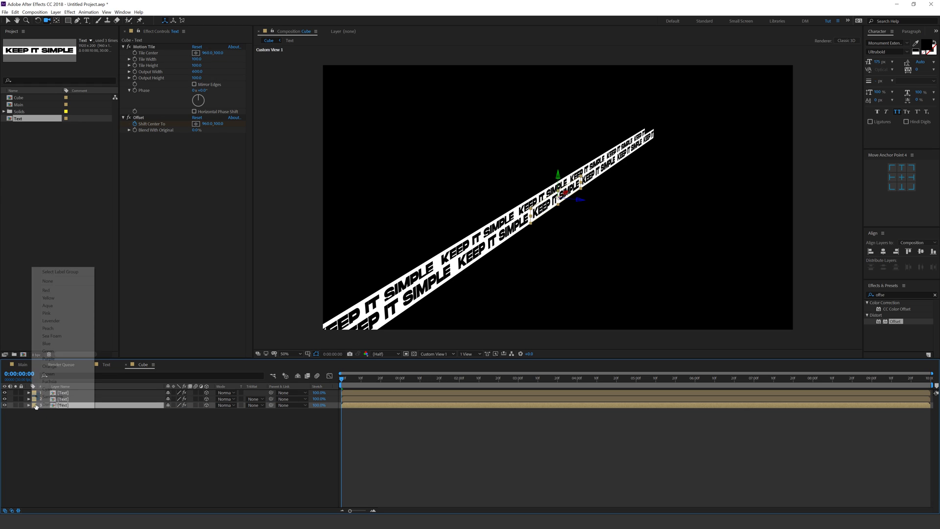
pyautogui.click(49, 307)
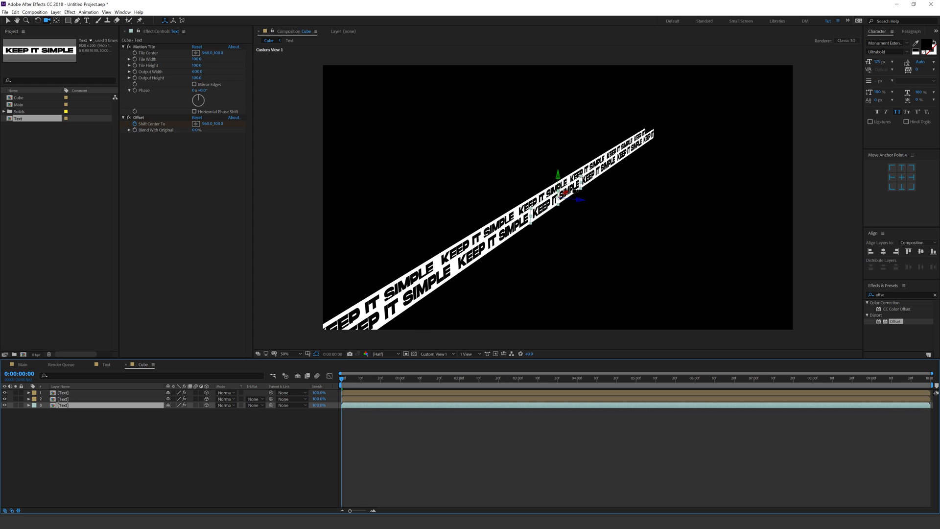
pyautogui.press('/')
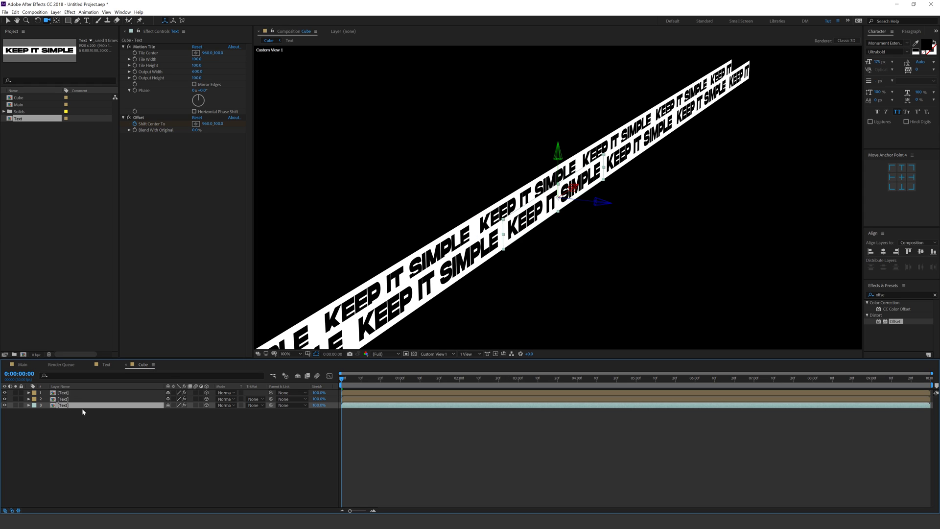
# - Rotate the third strip -90° on X and move it to form the box top
pyautogui.press('r')
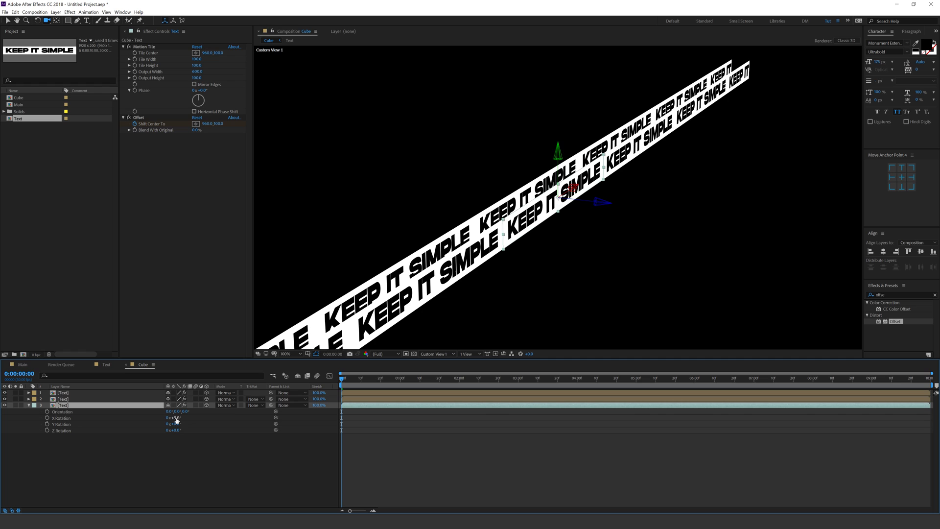
pyautogui.moveTo(177, 417); pyautogui.dragTo(182, 427)
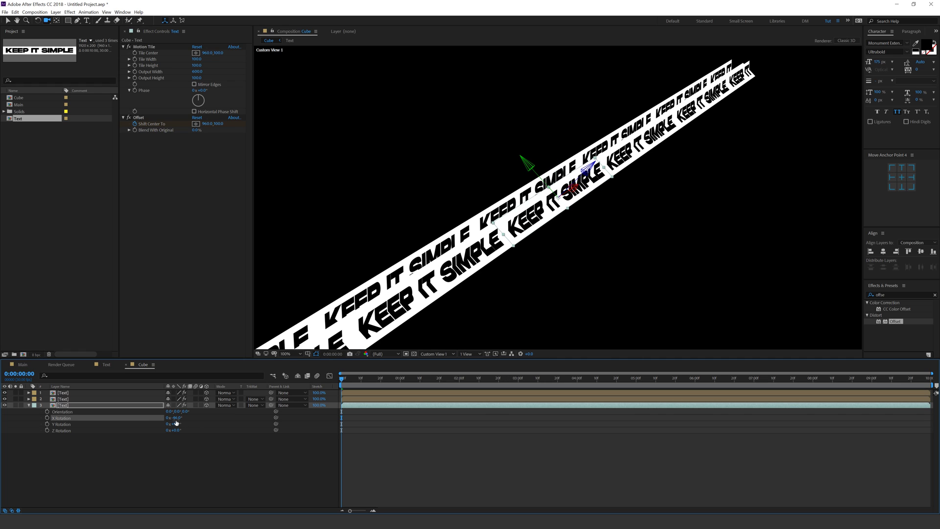
pyautogui.click(176, 420)
pyautogui.click(178, 454)
pyautogui.click(6, 21)
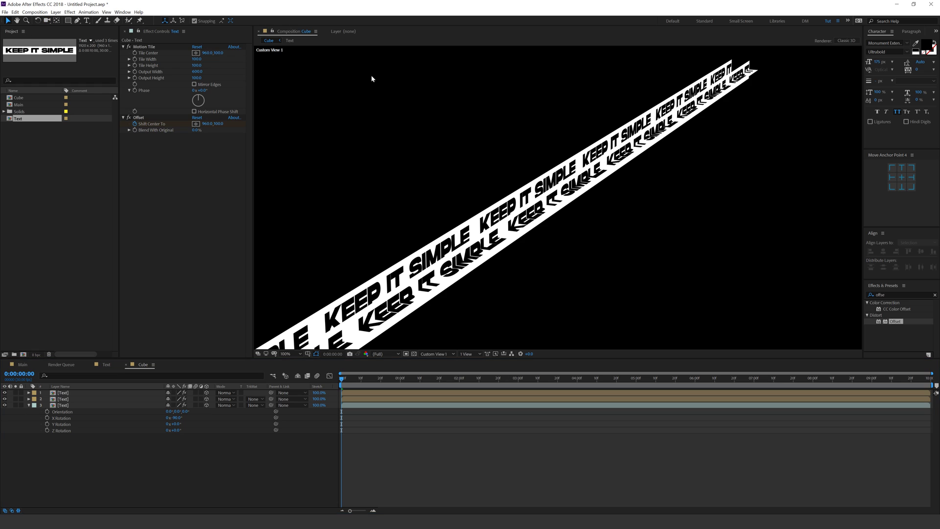
pyautogui.click(563, 197)
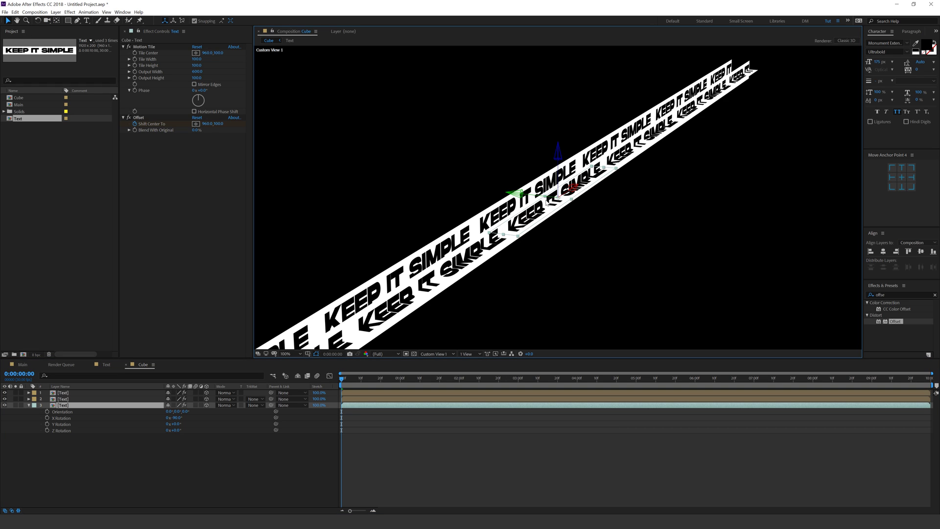
pyautogui.moveTo(548, 201); pyautogui.dragTo(531, 194)
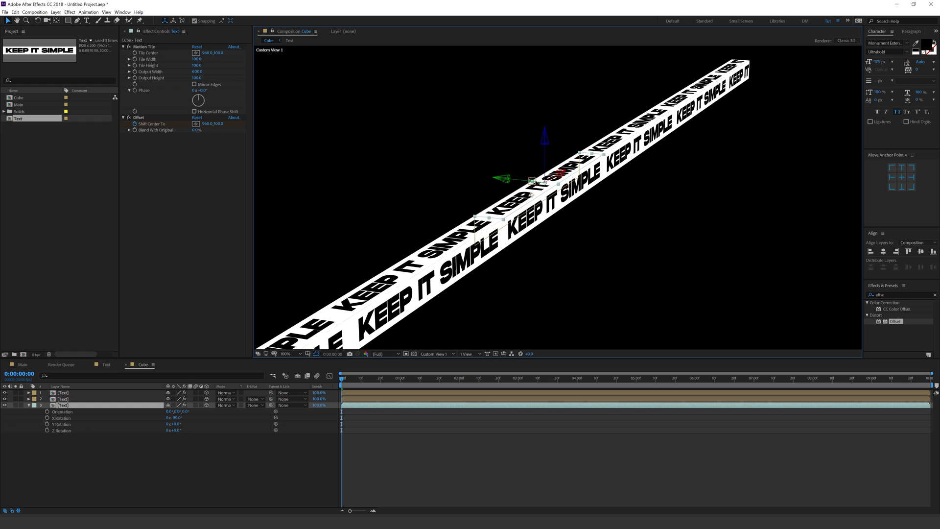
pyautogui.press('Return')
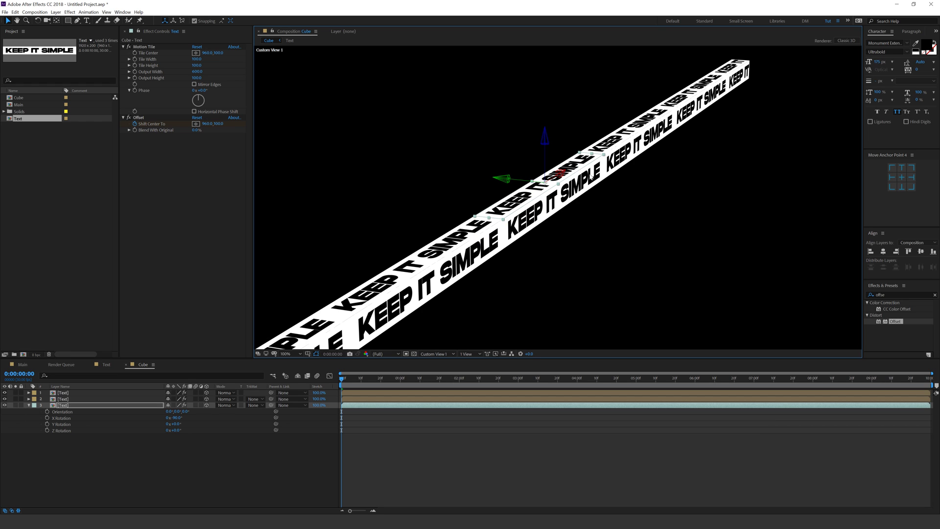
pyautogui.press('c')
pyautogui.moveTo(614, 199)
pyautogui.mouseDown()
pyautogui.moveTo(815, 185)
pyautogui.moveTo(607, 199)
pyautogui.mouseUp()
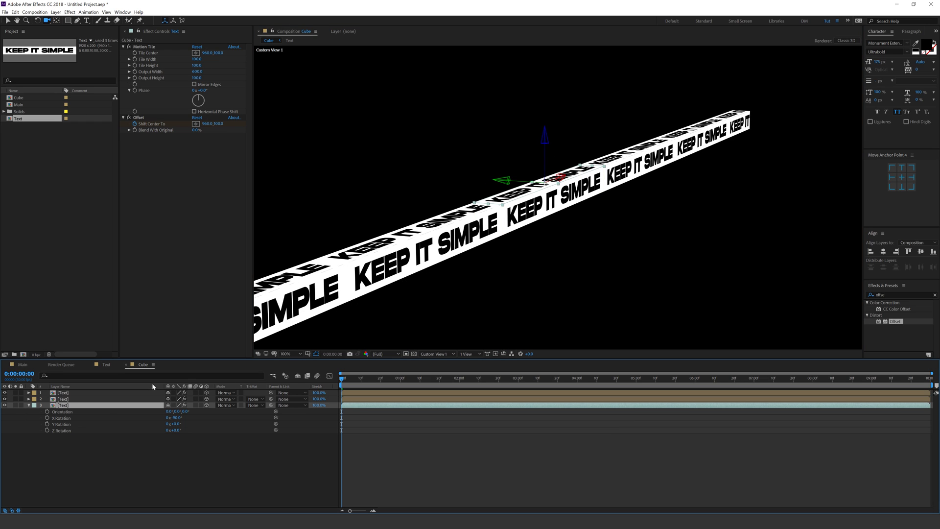
# - Duplicate the tilted strip and move the copy down to Position Y 1180
pyautogui.hotkey('ctrl', 'd')
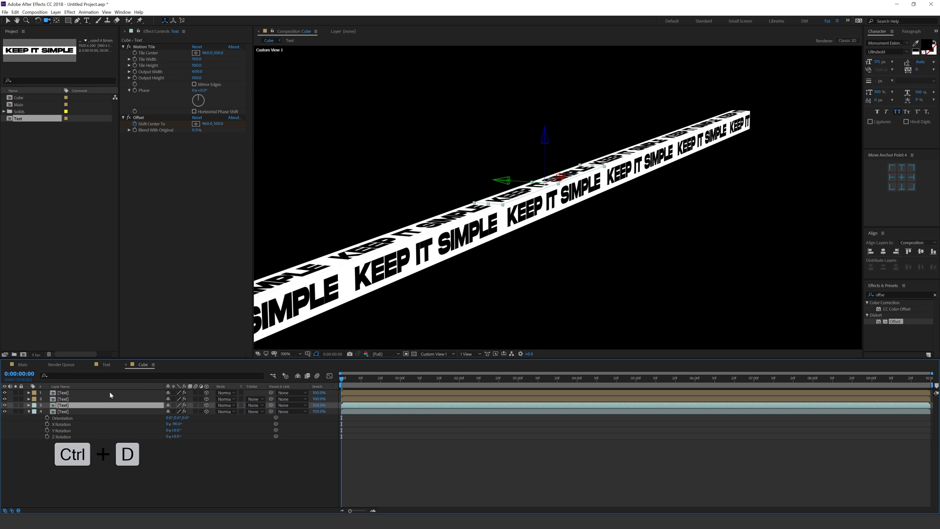
pyautogui.click(29, 412)
pyautogui.click(66, 413)
pyautogui.press('p')
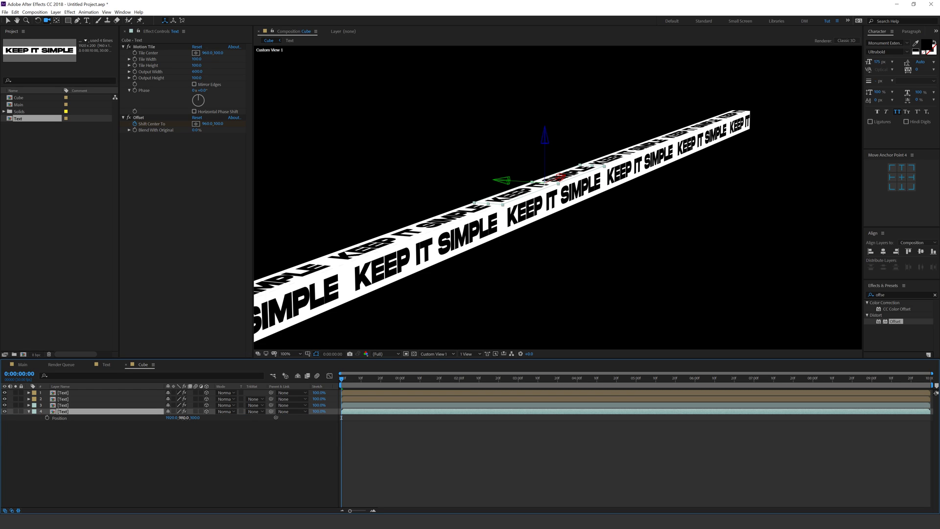
pyautogui.moveTo(183, 418); pyautogui.dragTo(198, 417)
pyautogui.press('.')
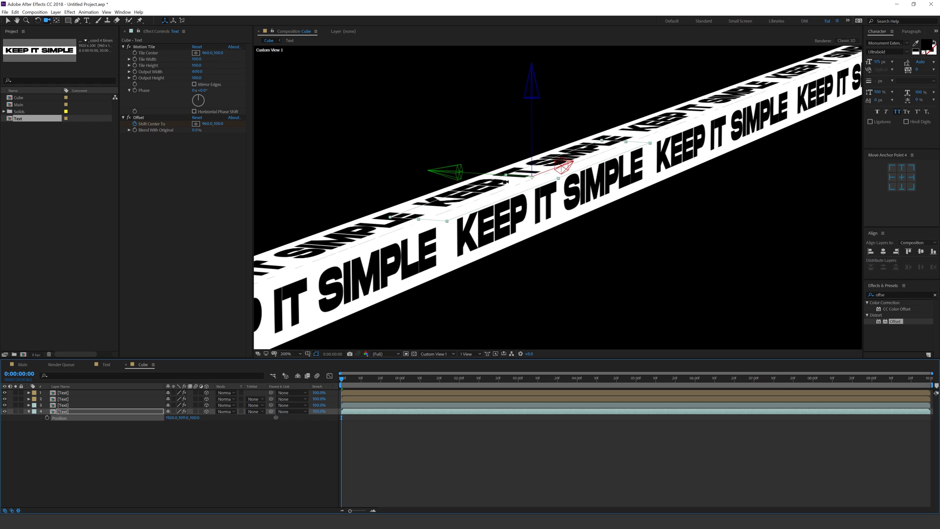
pyautogui.press('v')
pyautogui.moveTo(514, 177); pyautogui.dragTo(663, 259)
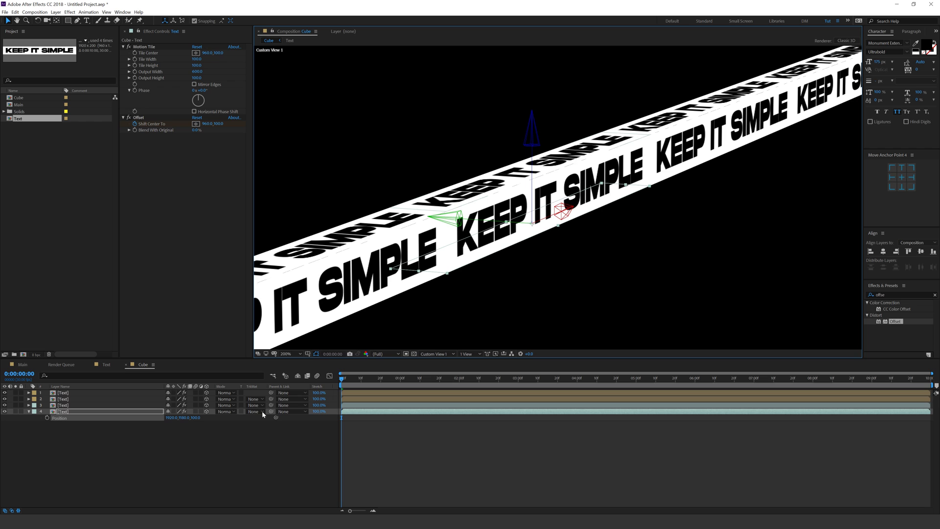
pyautogui.click(273, 474)
# - Orbit and zoom the 3D view to inspect the box edges
pyautogui.press('c')
pyautogui.moveTo(539, 232); pyautogui.dragTo(562, 210)
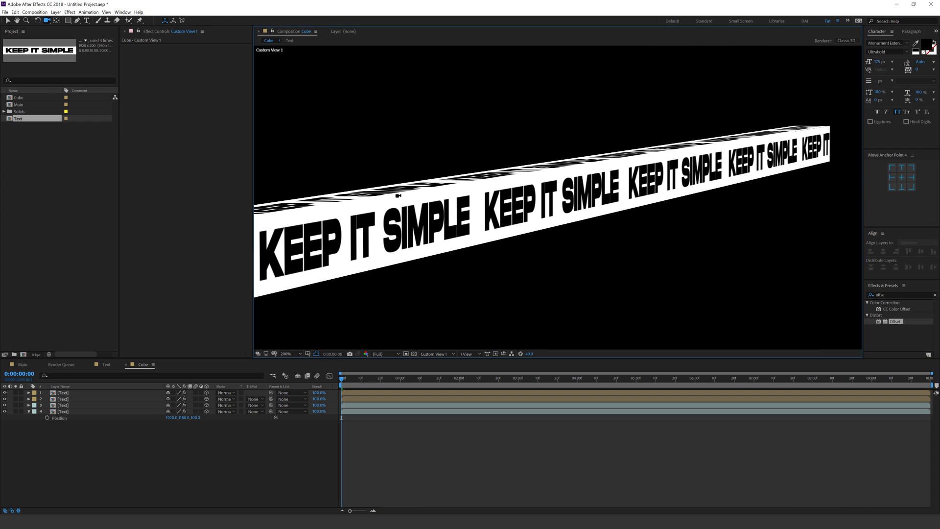
pyautogui.scroll(3, 562, 210)
pyautogui.moveTo(486, 198); pyautogui.dragTo(467, 193)
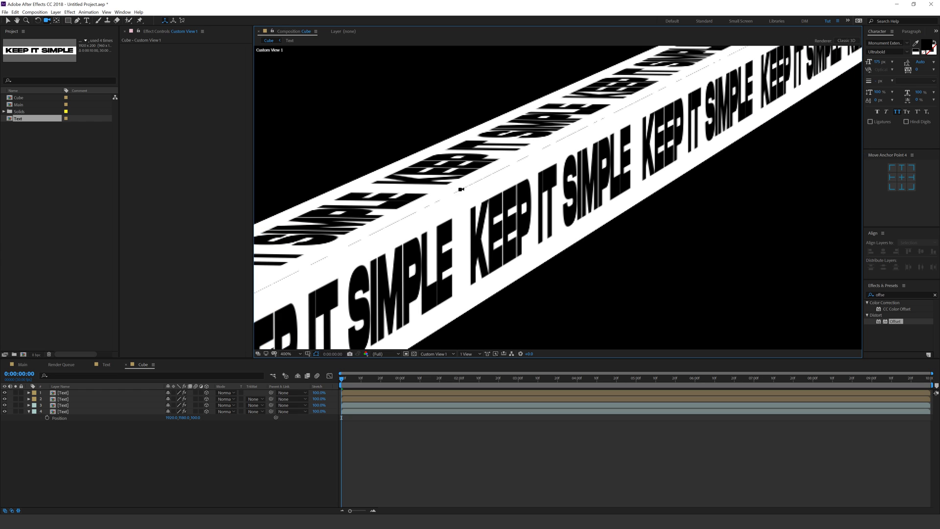
# - Change the Text composition's height to 202 px
pyautogui.click(101, 365)
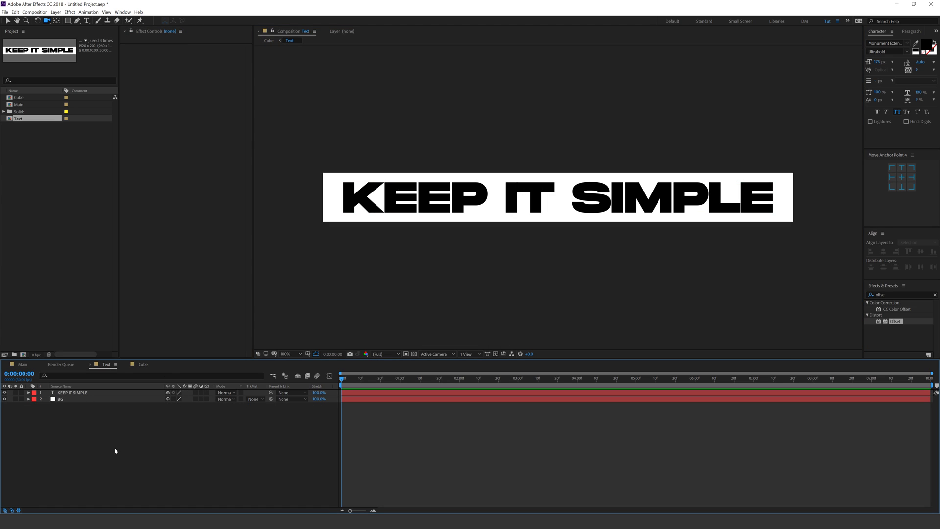
pyautogui.hotkey('ctrl', 'k')
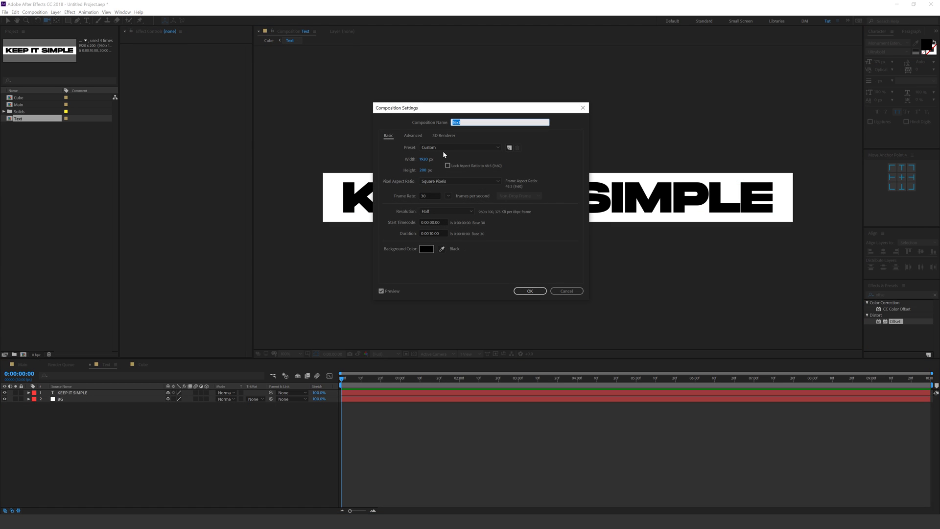
pyautogui.click(425, 170)
pyautogui.write('20')
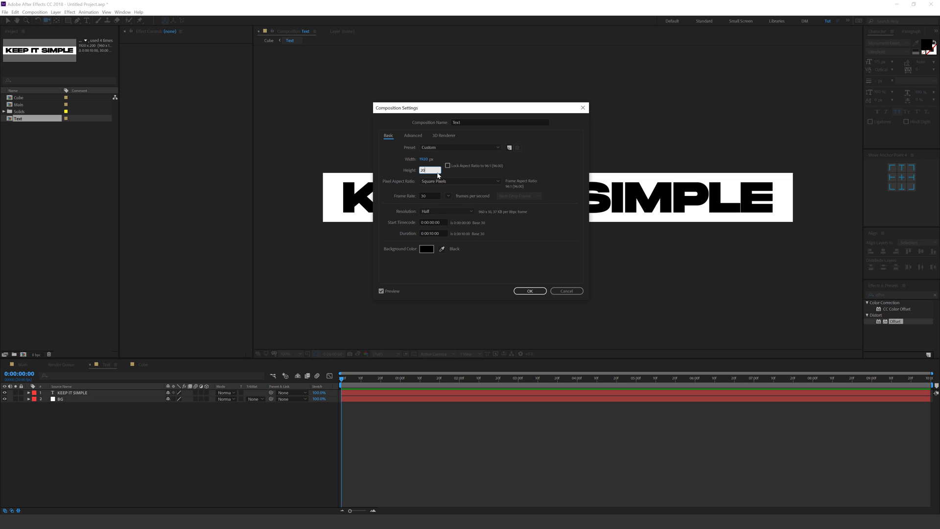
pyautogui.write('2')
pyautogui.click(525, 291)
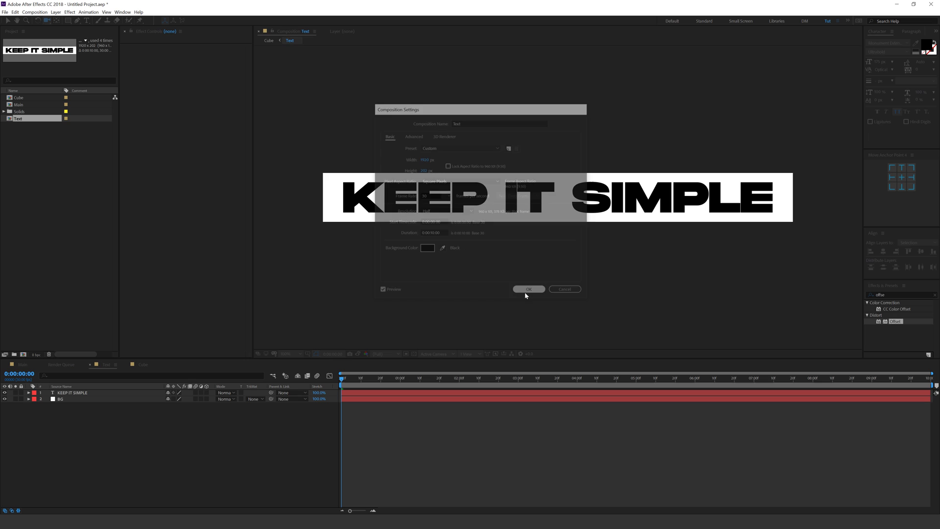
# - Resize the BG solid to the composition size via Solid Settings
pyautogui.click(61, 399)
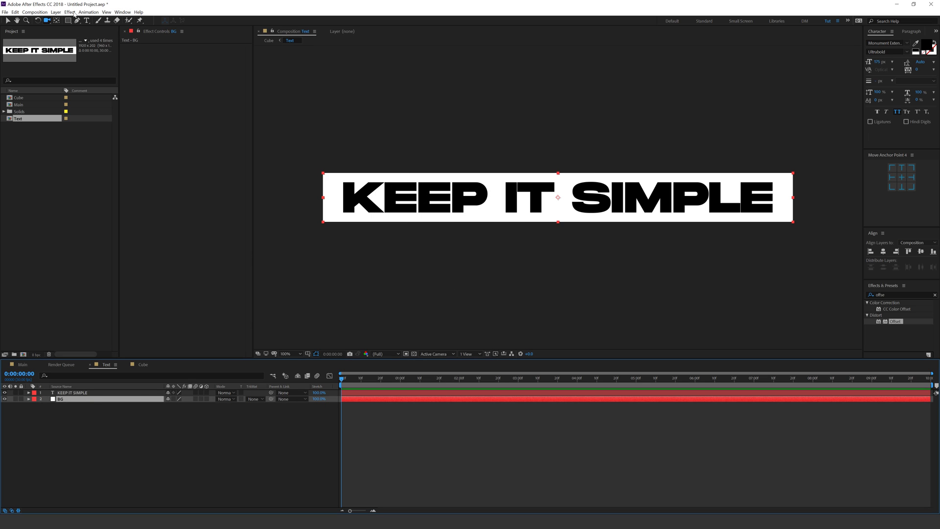
pyautogui.click(55, 12)
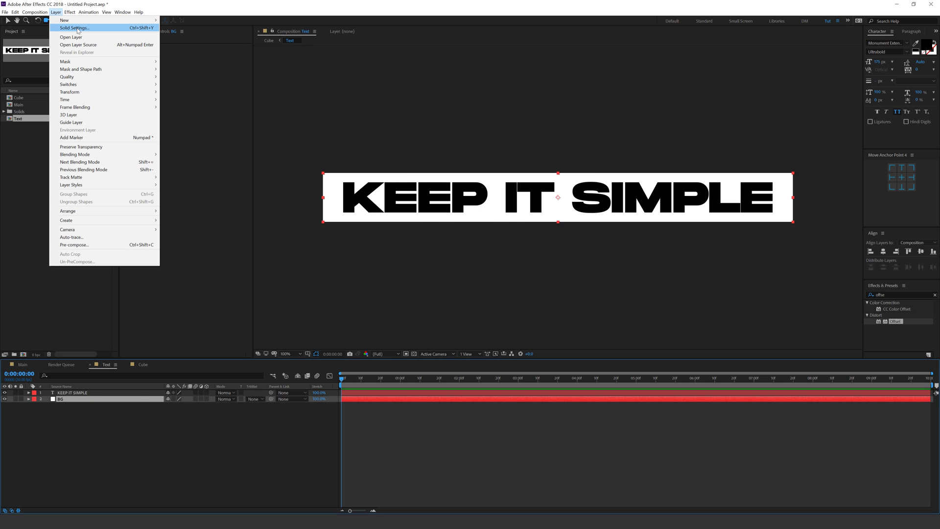
pyautogui.click(75, 28)
pyautogui.click(88, 104)
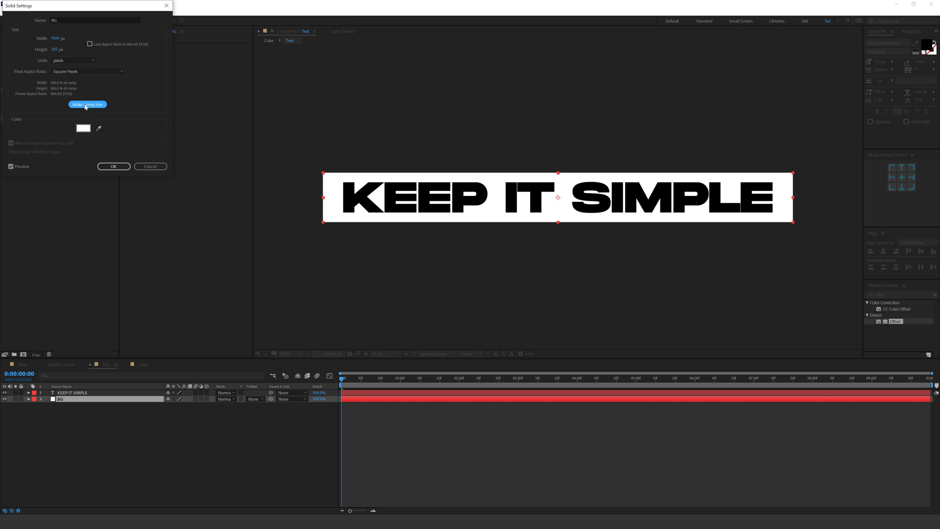
pyautogui.click(113, 166)
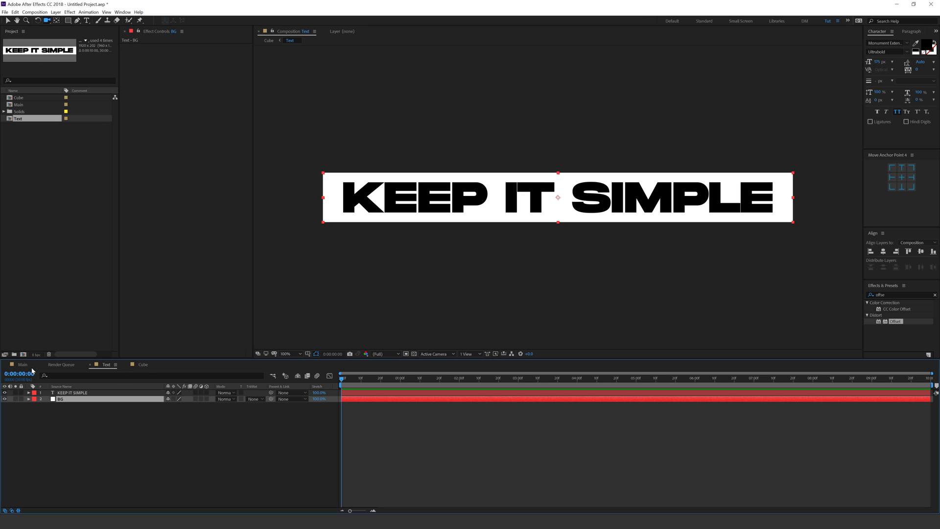
# - Return to the Cube composition and orbit the view around the KEEP IT SIMPLE box
pyautogui.click(142, 364)
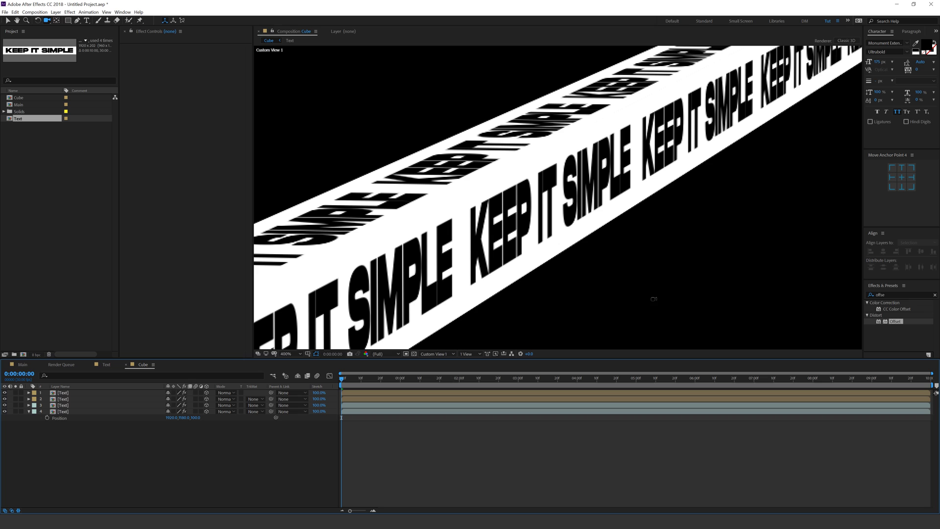
pyautogui.scroll(-2, 489, 176)
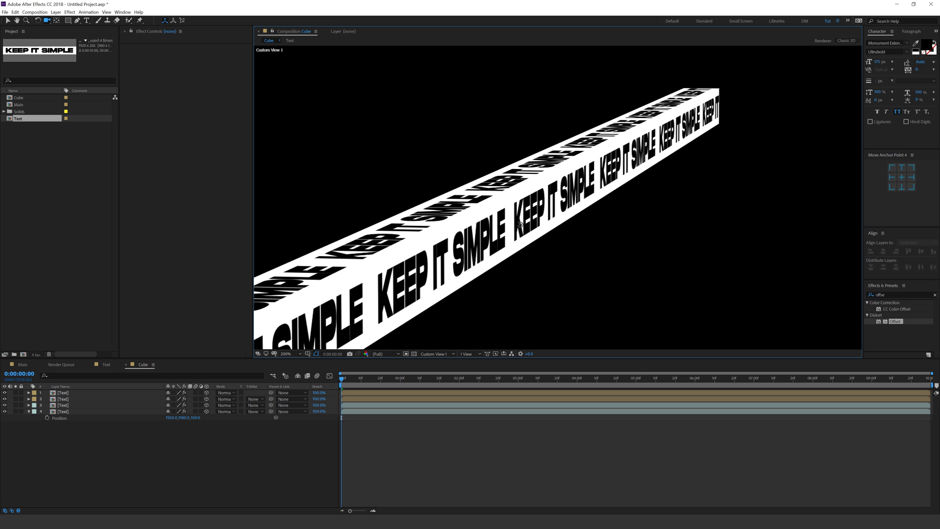
pyautogui.moveTo(520, 224)
pyautogui.mouseDown()
pyautogui.moveTo(486, 223)
pyautogui.moveTo(509, 255)
pyautogui.moveTo(499, 245)
pyautogui.moveTo(574, 231)
pyautogui.moveTo(523, 227)
pyautogui.mouseUp()
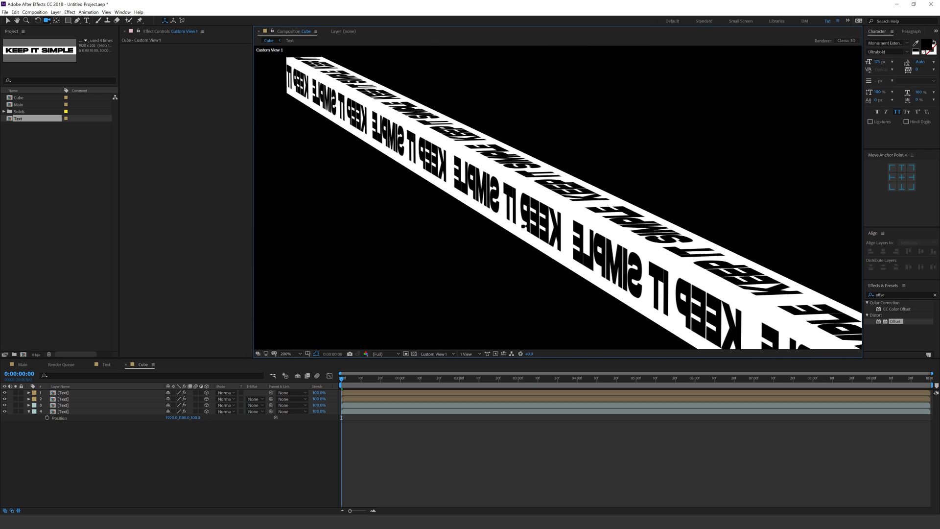
# - Set layer 1's vertical Scale to -100 and orbit to check the flipped strip
pyautogui.press('v')
pyautogui.click(521, 220)
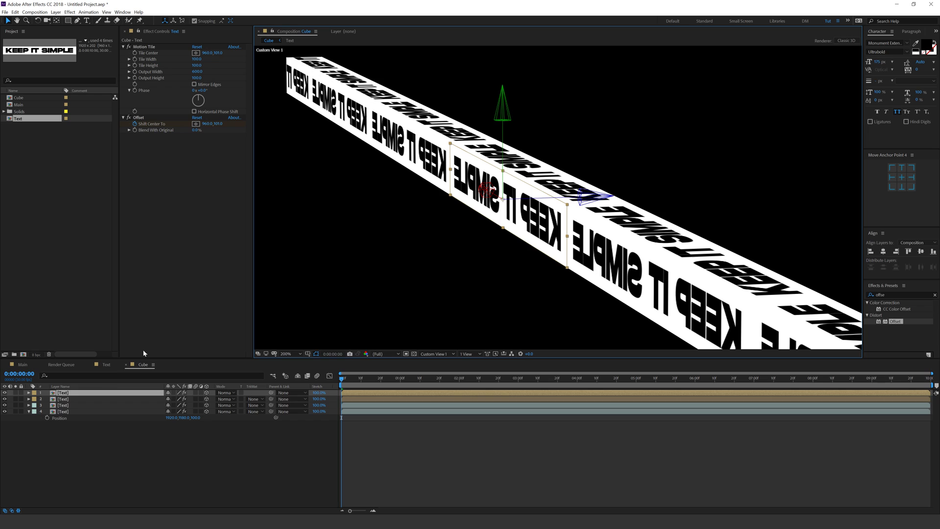
pyautogui.press('s')
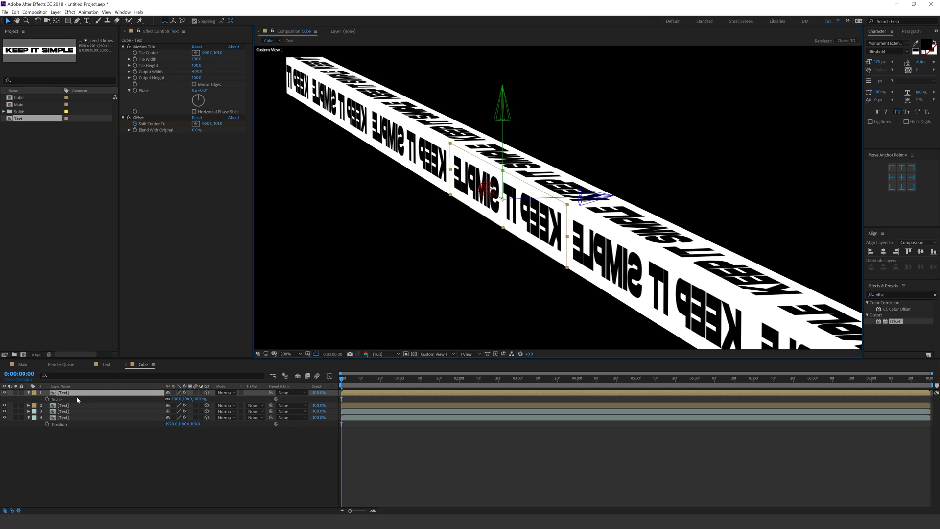
pyautogui.click(187, 398)
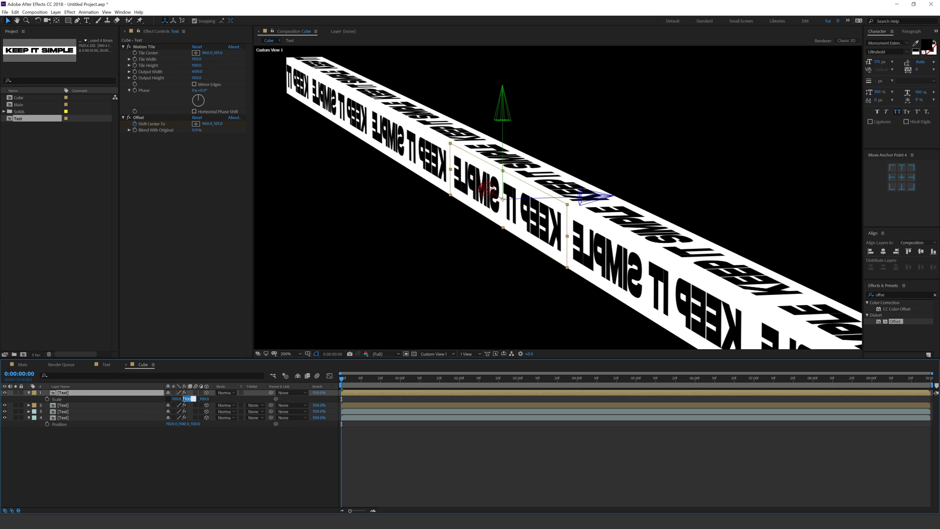
pyautogui.write('-100')
pyautogui.press('Return')
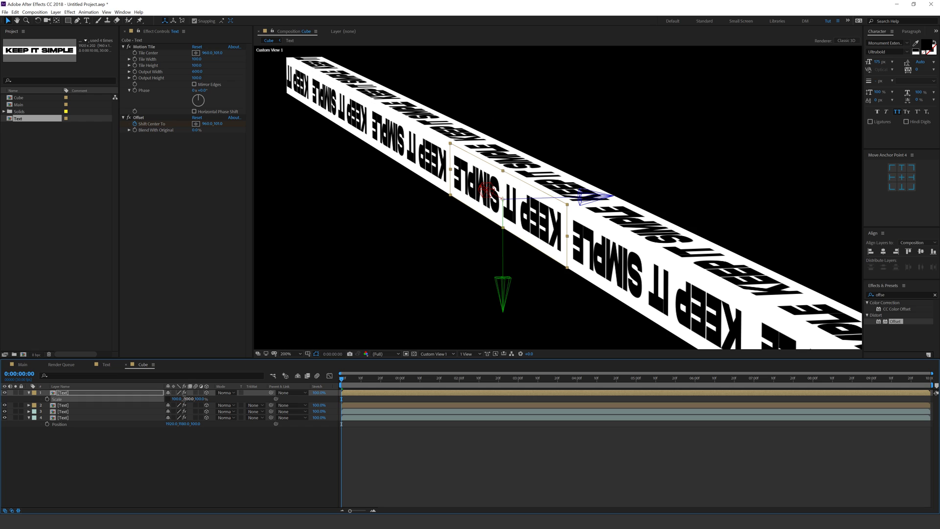
pyautogui.press('c')
pyautogui.moveTo(605, 248); pyautogui.dragTo(576, 220)
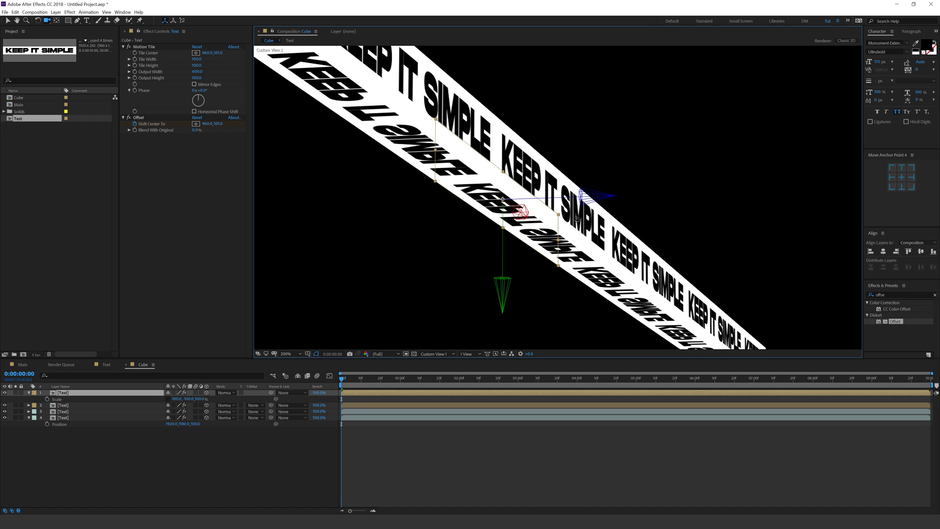
# - Set the fourth strip's vertical Scale to -100, then collapse layers 1 and 4
pyautogui.press('v')
pyautogui.click(566, 246)
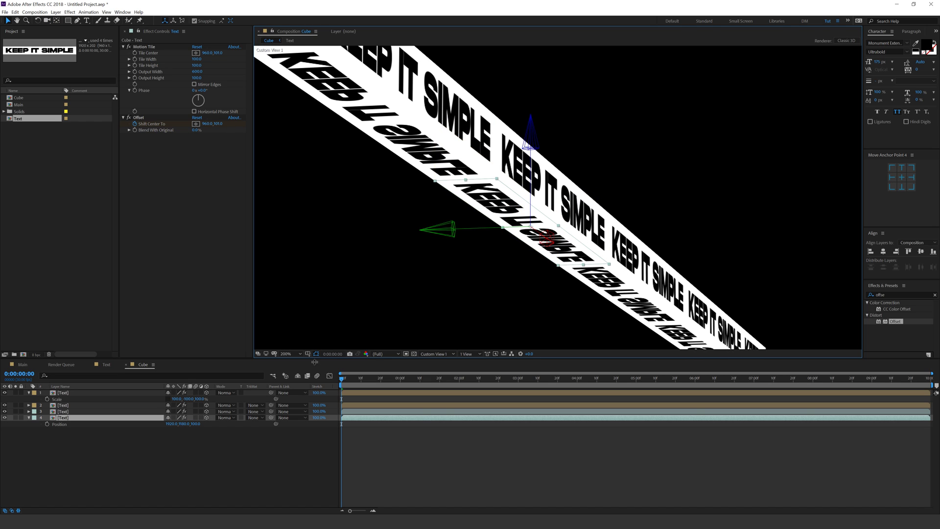
pyautogui.press('s')
pyautogui.moveTo(186, 423); pyautogui.dragTo(118, 428)
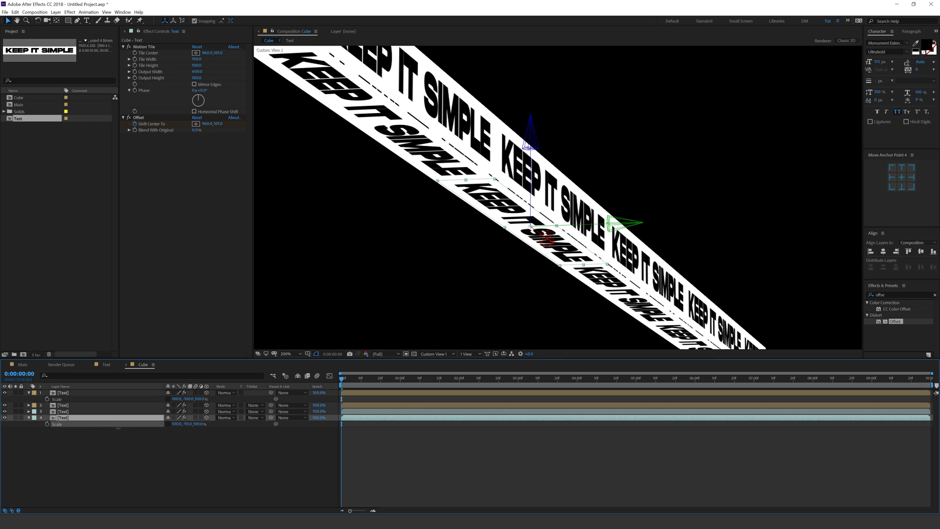
pyautogui.click(188, 424)
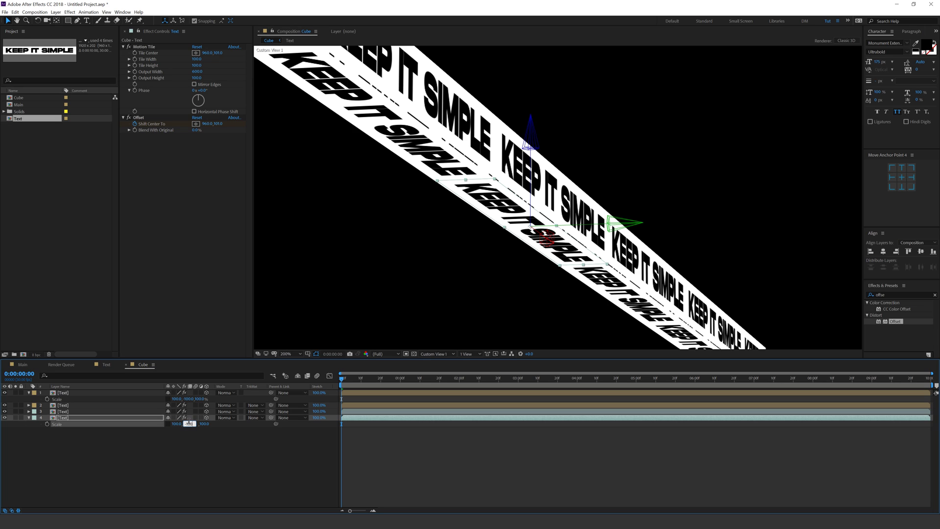
pyautogui.write('-100')
pyautogui.click(183, 481)
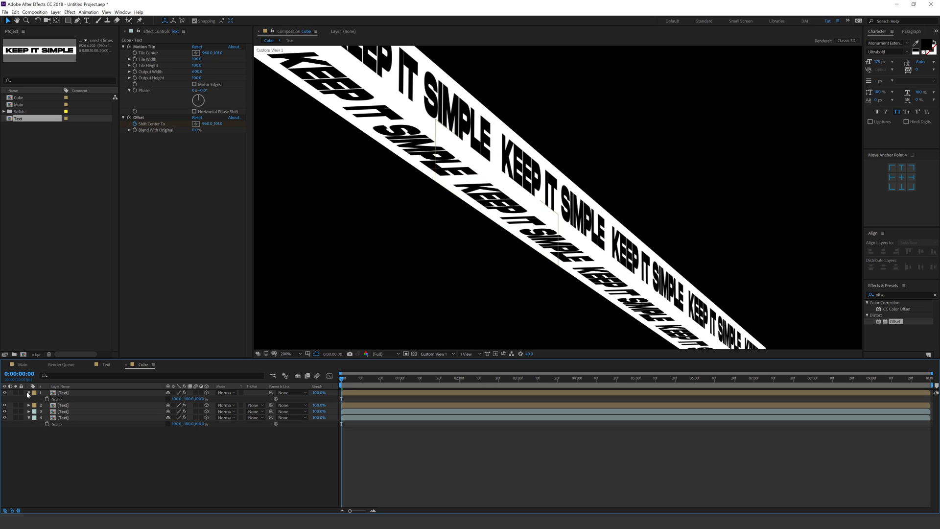
pyautogui.click(27, 393)
pyautogui.click(29, 413)
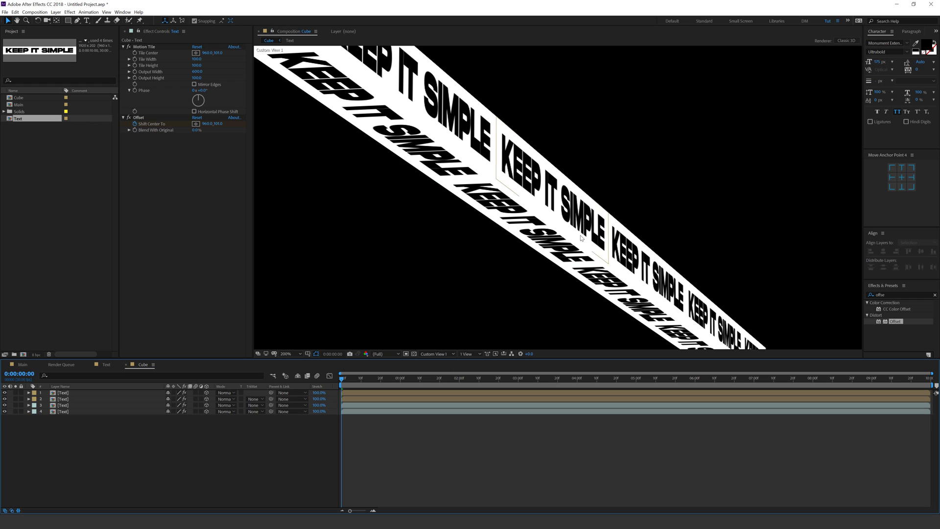
pyautogui.scroll(-1, 576, 238)
# - View through the Active Camera and add a new Null Object layer
pyautogui.click(453, 353)
pyautogui.click(432, 361)
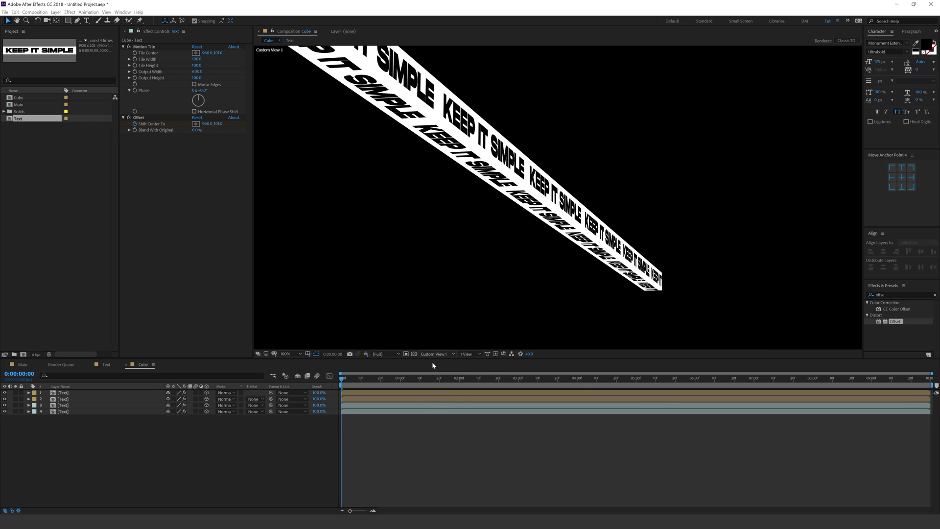
pyautogui.scroll(-1, 463, 327)
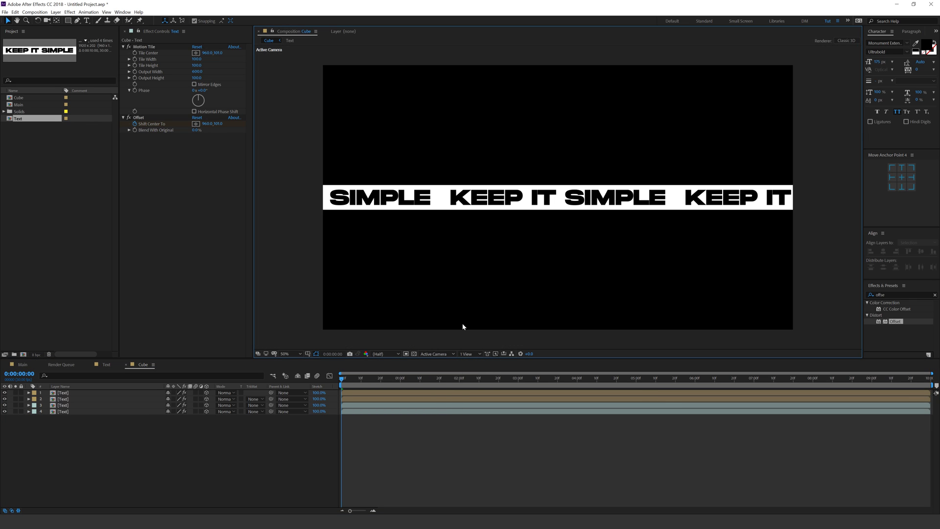
pyautogui.rightClick(91, 433)
pyautogui.moveTo(161, 438)
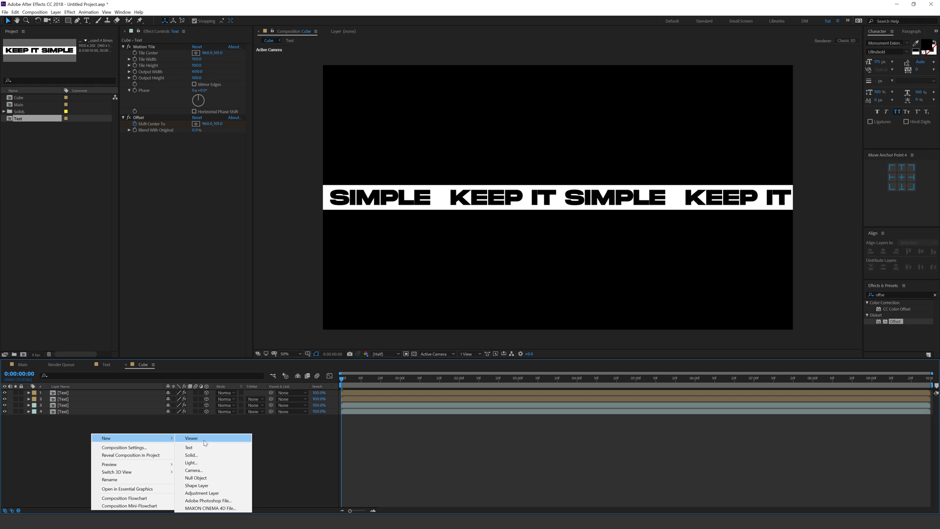
pyautogui.click(196, 477)
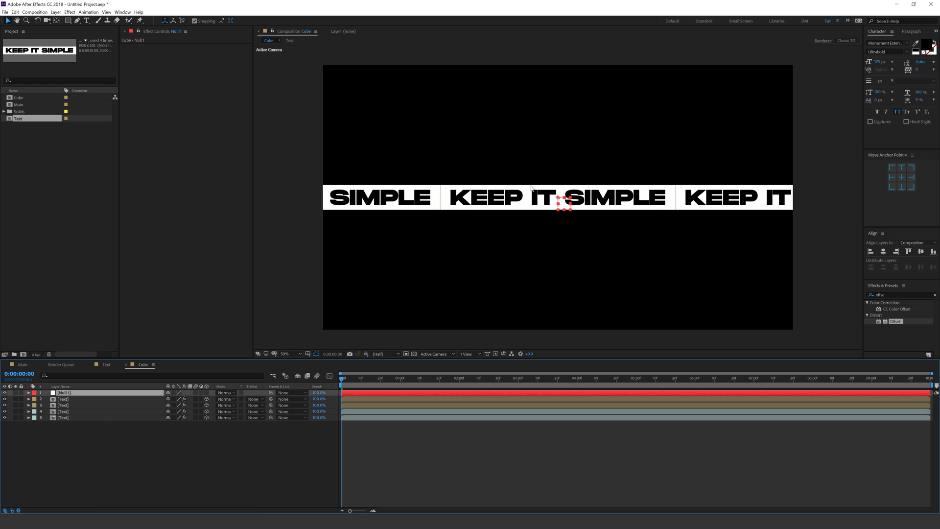
# - Turn on the 3D Layer switch for Null 1
pyautogui.click(891, 245)
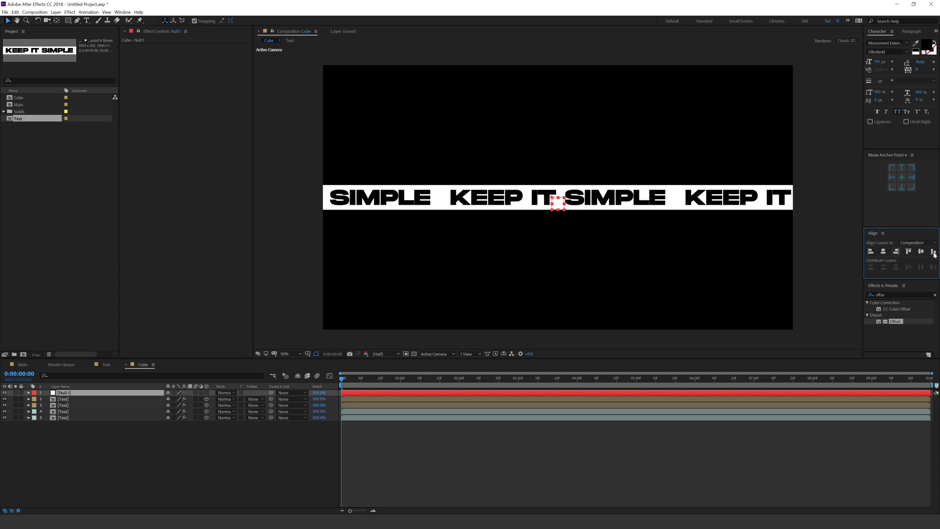
pyautogui.scroll(2, 559, 211)
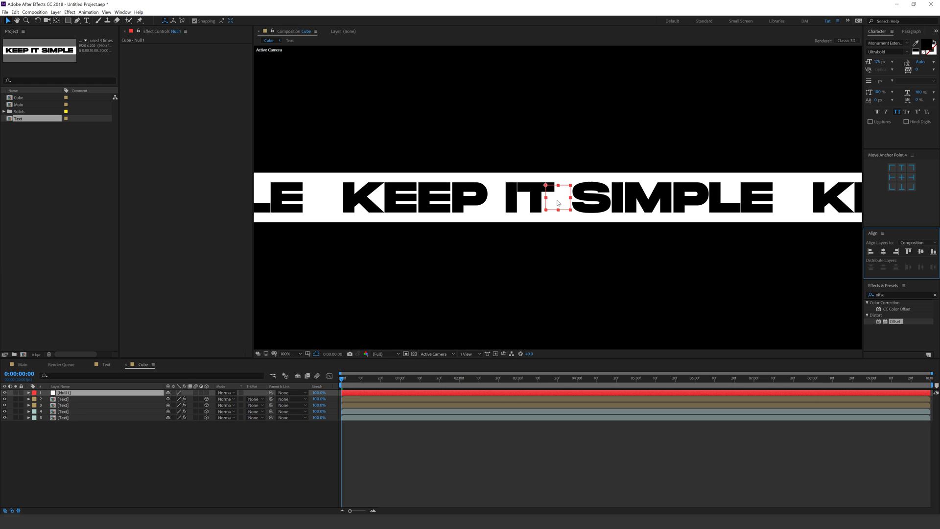
pyautogui.press('ctrl')
pyautogui.click(57, 21)
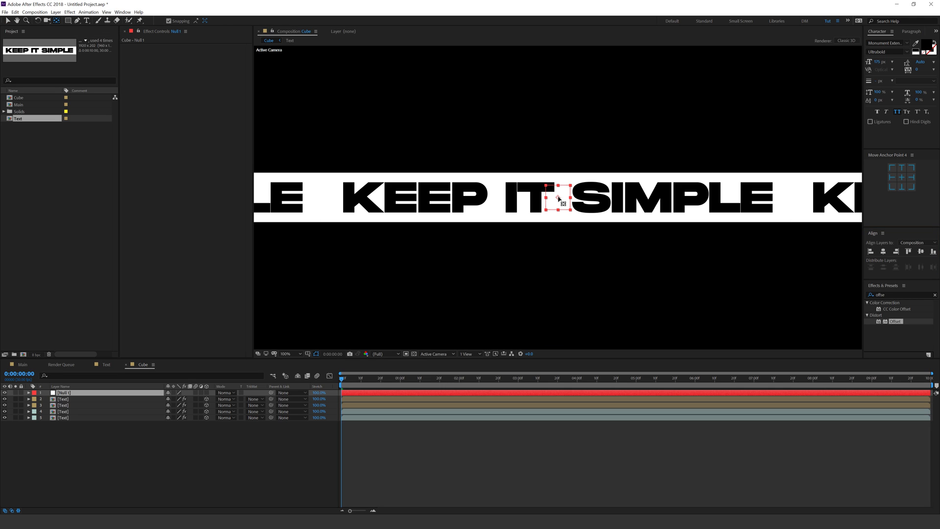
pyautogui.click(8, 20)
pyautogui.click(85, 394)
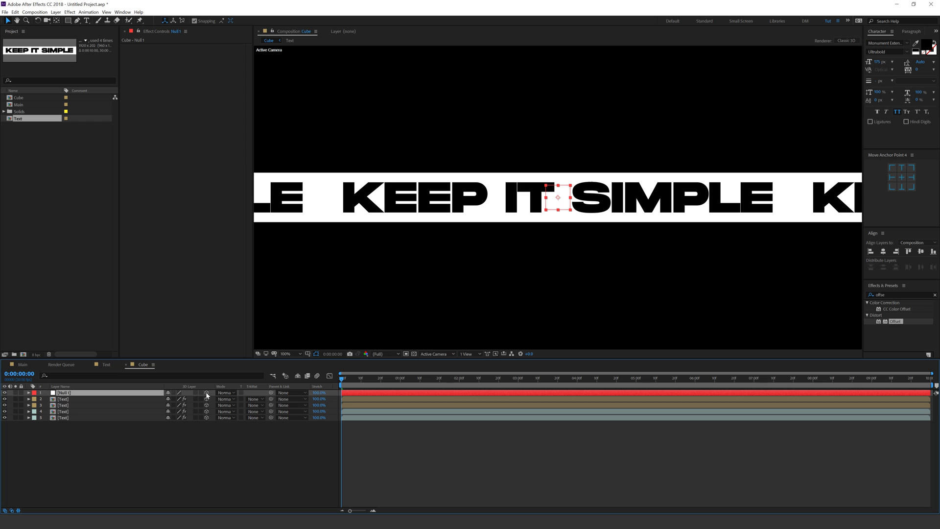
pyautogui.click(207, 393)
# - Switch to Custom View 1 and orbit close to look down the text tunnel
pyautogui.click(440, 354)
pyautogui.click(439, 422)
pyautogui.press('c')
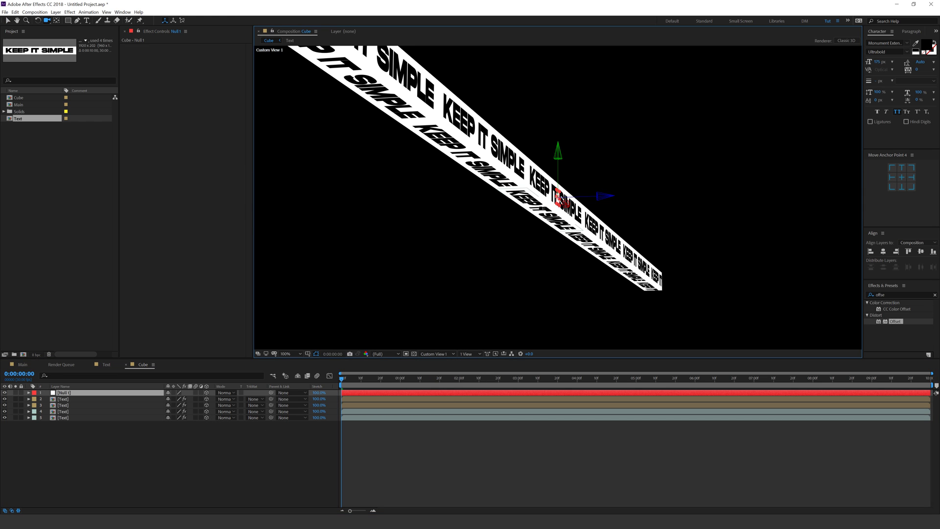
pyautogui.moveTo(559, 239); pyautogui.dragTo(519, 244)
pyautogui.moveTo(555, 217); pyautogui.dragTo(555, 217)
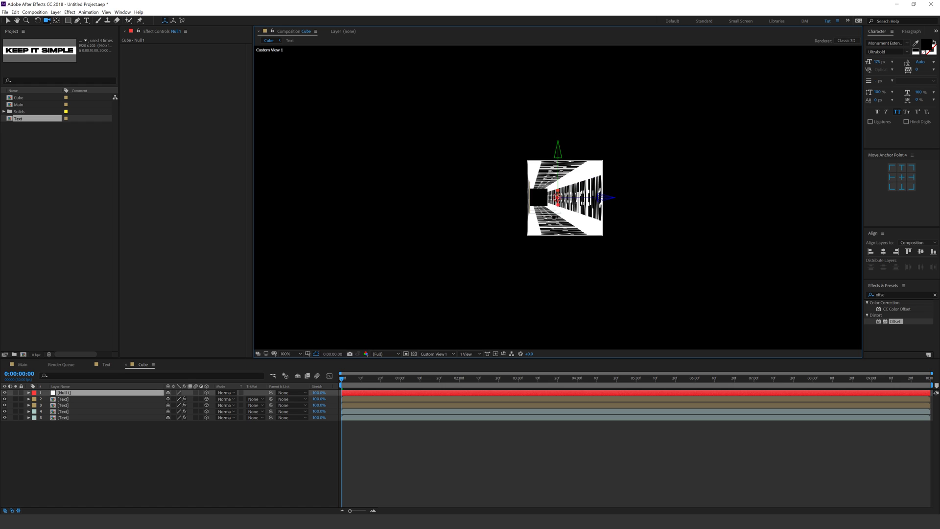
pyautogui.press('c')
pyautogui.moveTo(558, 204); pyautogui.dragTo(591, 37)
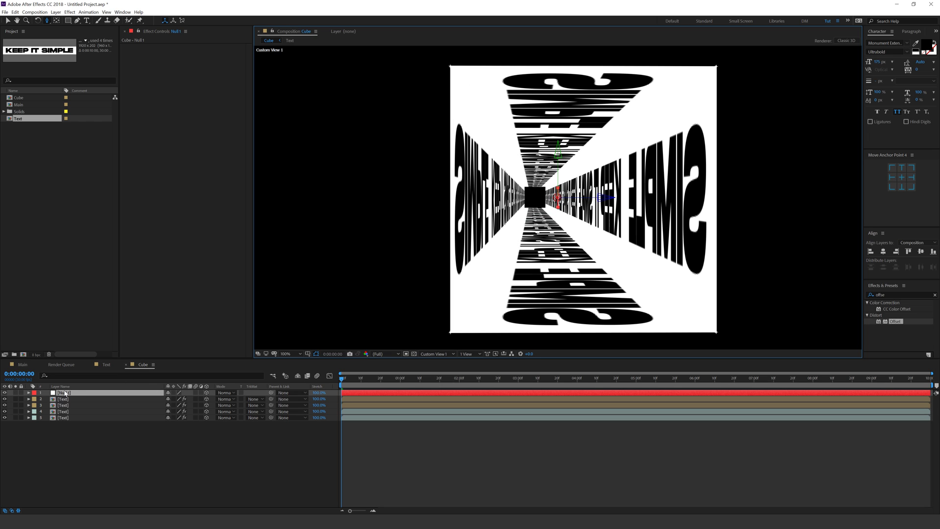
# - Set Null 1's Z Position to 100 and orbit to view the strips at an angle
pyautogui.press('p')
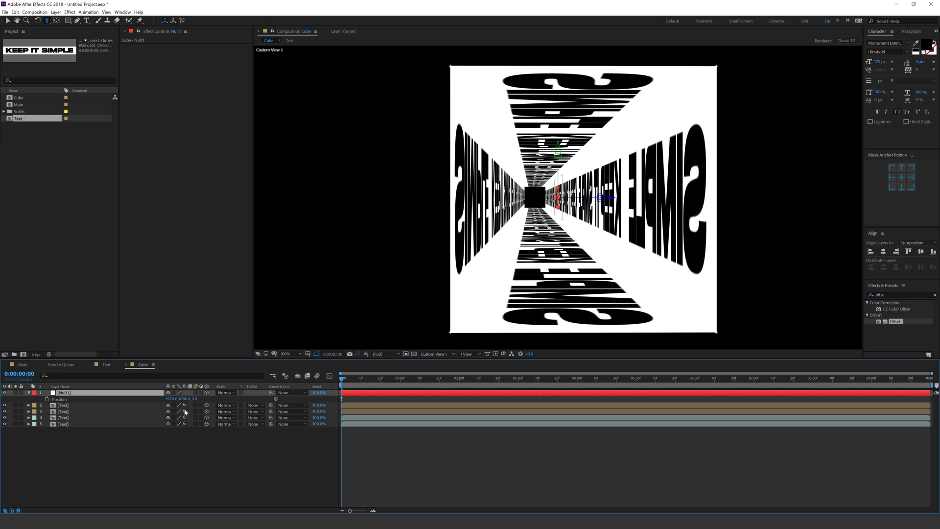
pyautogui.moveTo(194, 399); pyautogui.dragTo(234, 400)
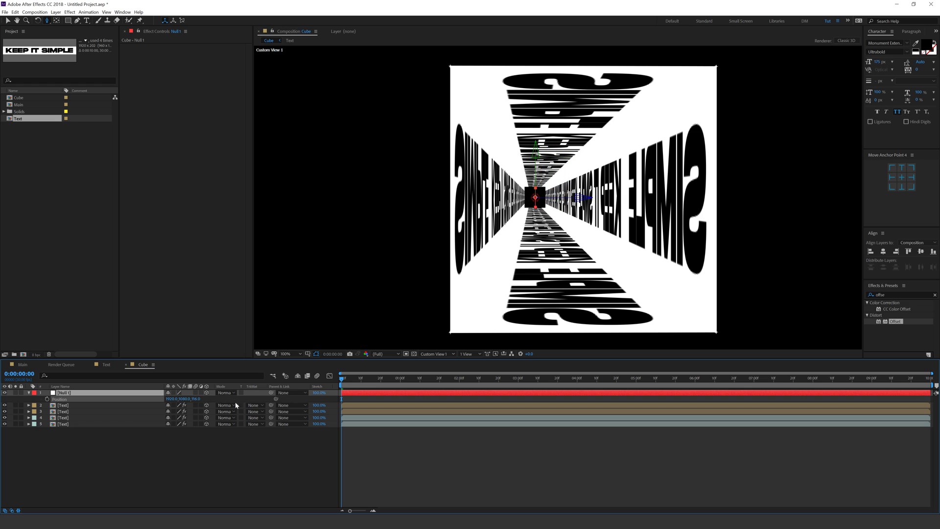
pyautogui.click(197, 399)
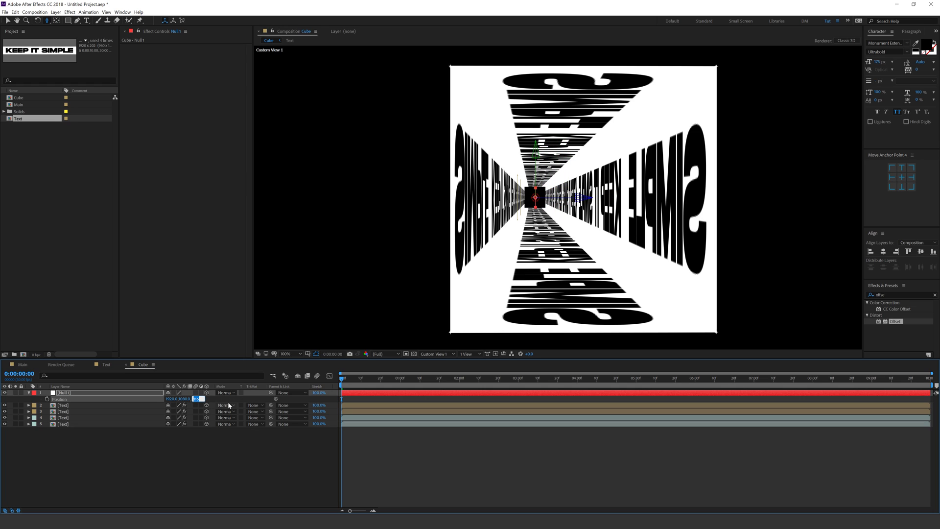
pyautogui.write('200')
pyautogui.press('Return')
pyautogui.click(210, 450)
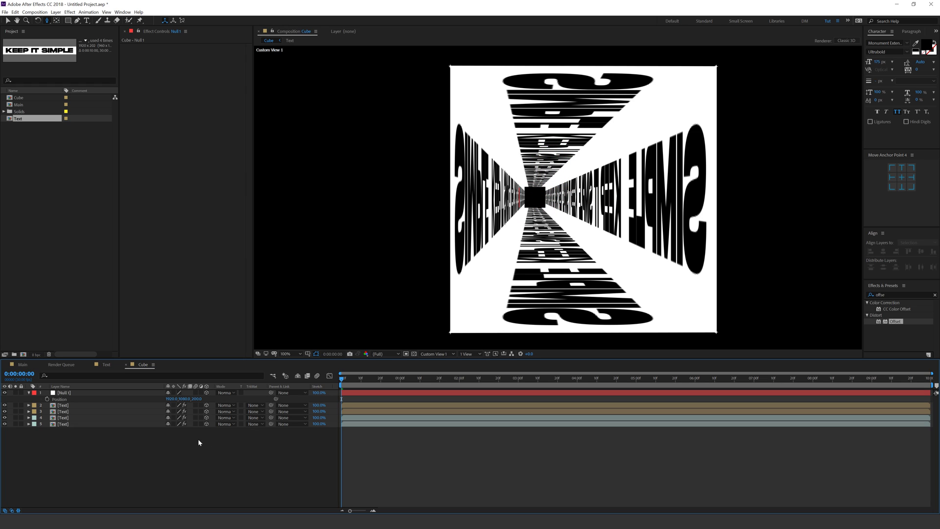
pyautogui.click(197, 398)
pyautogui.write('100')
pyautogui.press('Return')
pyautogui.press('c')
pyautogui.moveTo(572, 224); pyautogui.dragTo(463, 338)
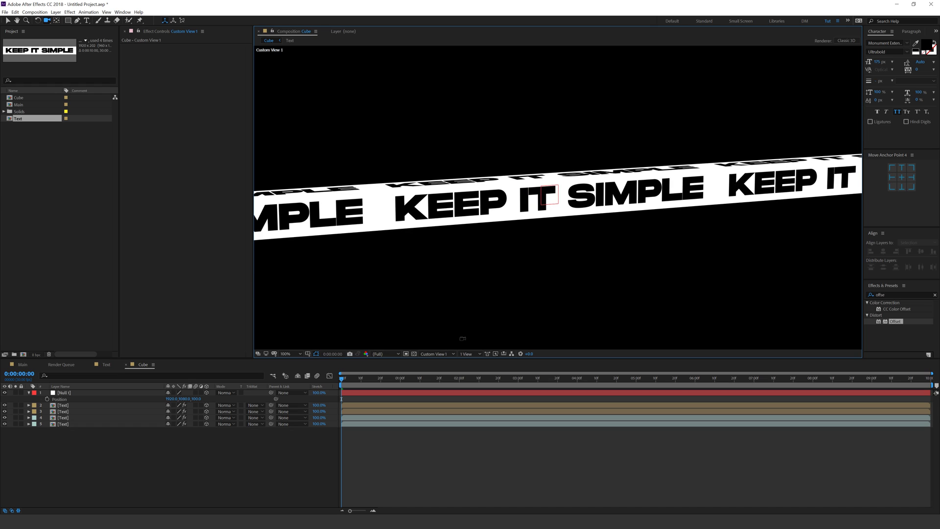
# - Return to Active Camera view and rename Null 1 to 'Controller'
pyautogui.click(435, 353)
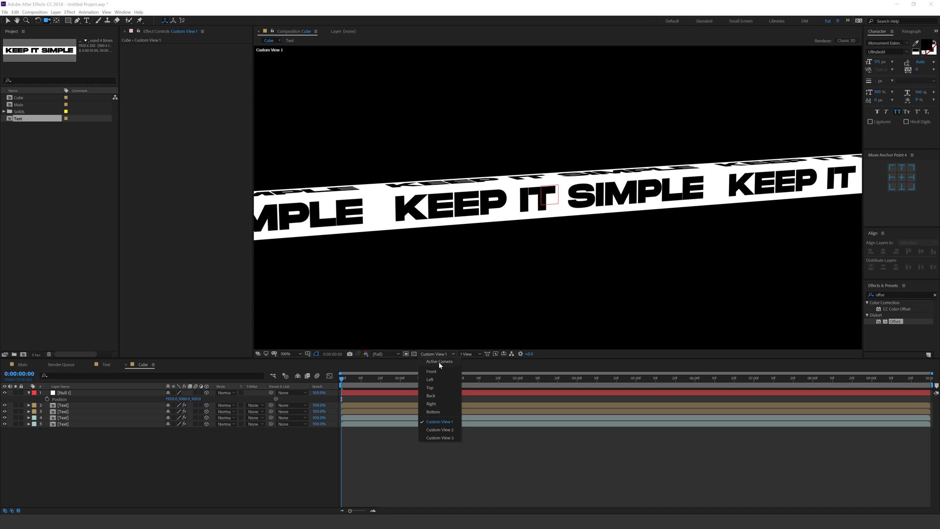
pyautogui.click(439, 379)
pyautogui.scroll(-1, 434, 293)
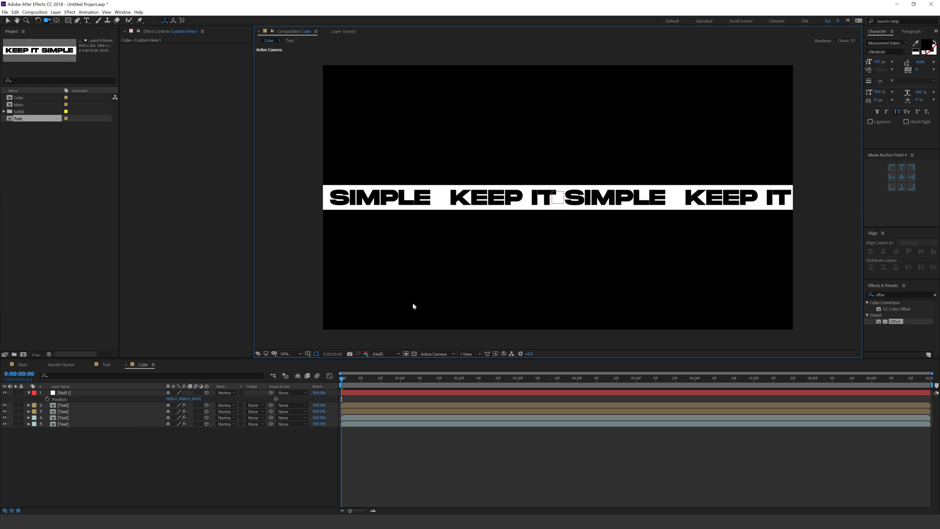
pyautogui.press('v')
pyautogui.click(75, 393)
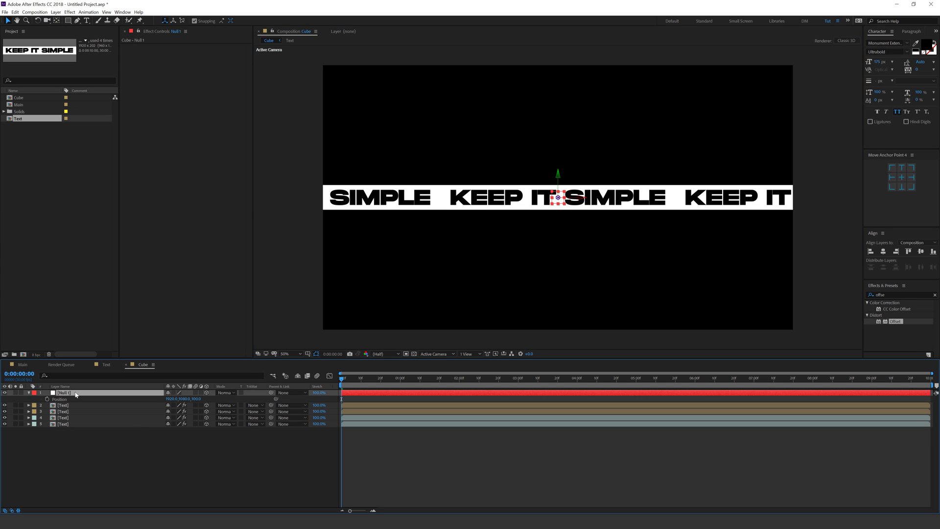
pyautogui.press('Return')
pyautogui.write('Controll')
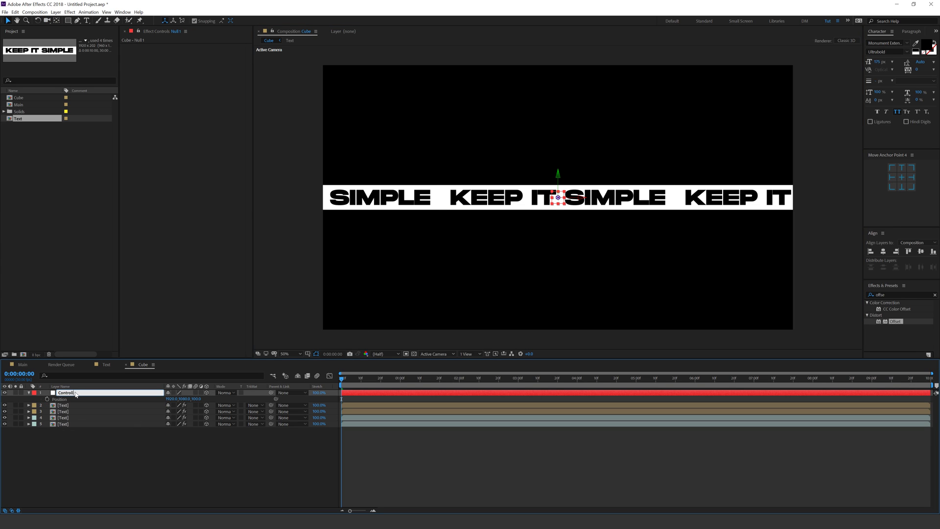
pyautogui.write('er')
pyautogui.press('Return')
pyautogui.click(29, 392)
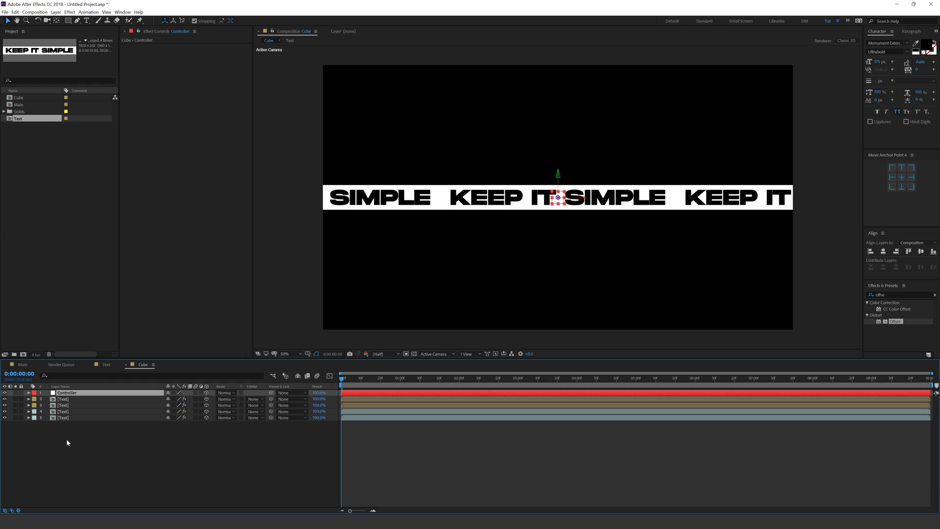
# - Parent all four text strip layers to Controller
pyautogui.moveTo(66, 438); pyautogui.dragTo(81, 399)
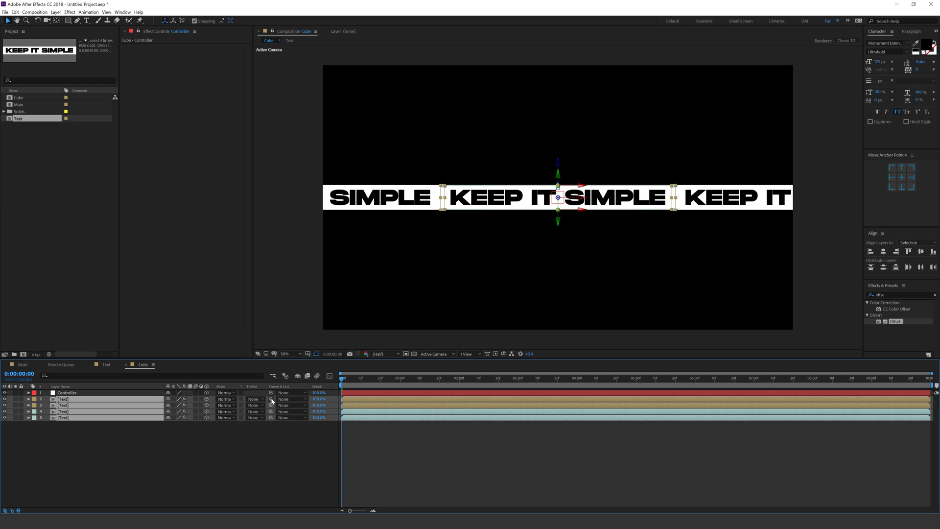
pyautogui.moveTo(271, 400); pyautogui.dragTo(69, 393)
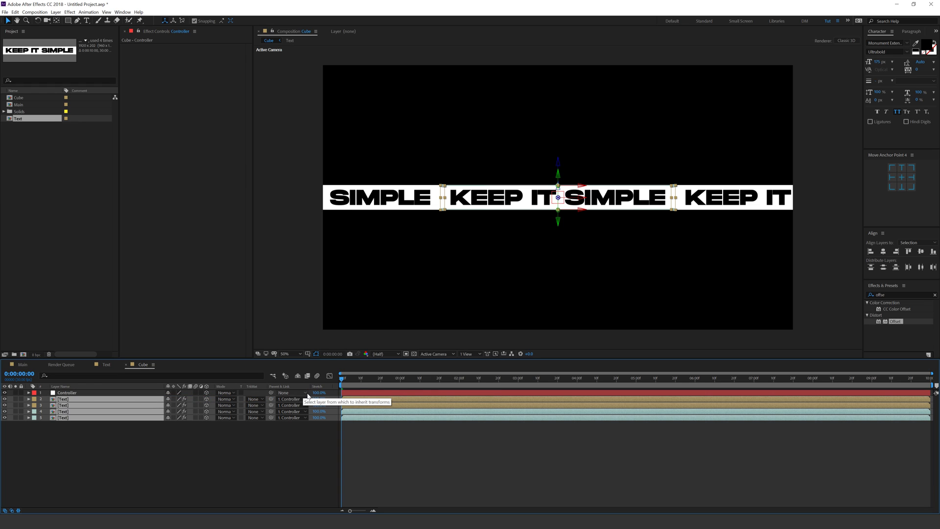
pyautogui.rightClick(336, 389)
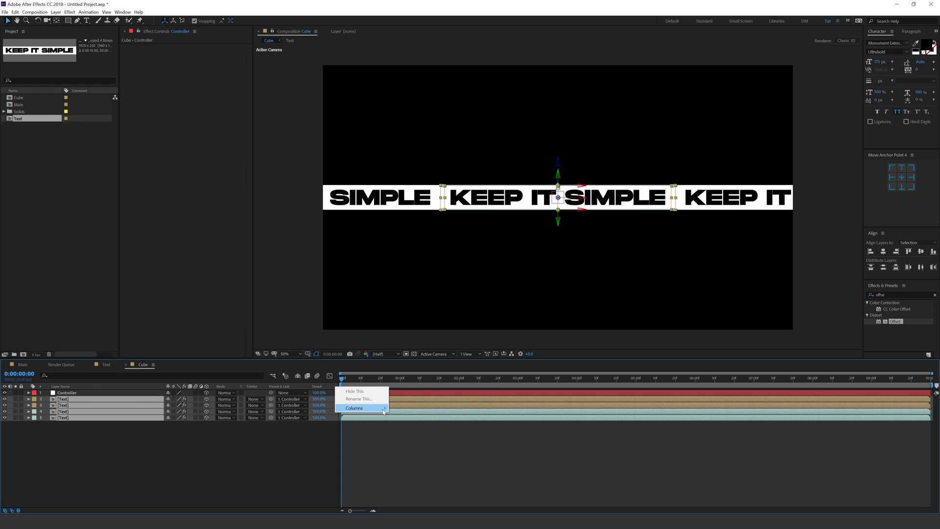
pyautogui.moveTo(365, 407)
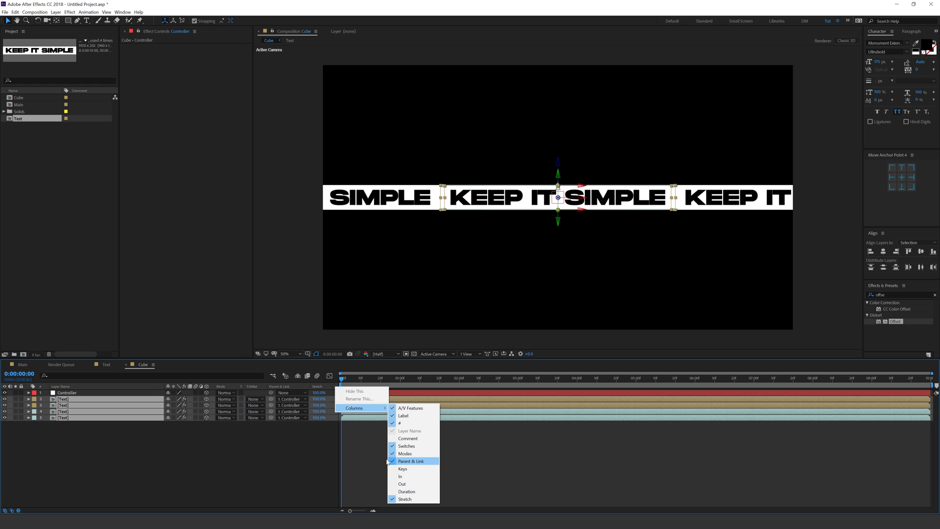
pyautogui.click(143, 459)
pyautogui.click(143, 459)
# - Reveal and adjust Controller's rotation properties, then collapse it and select the third text layer
pyautogui.click(77, 394)
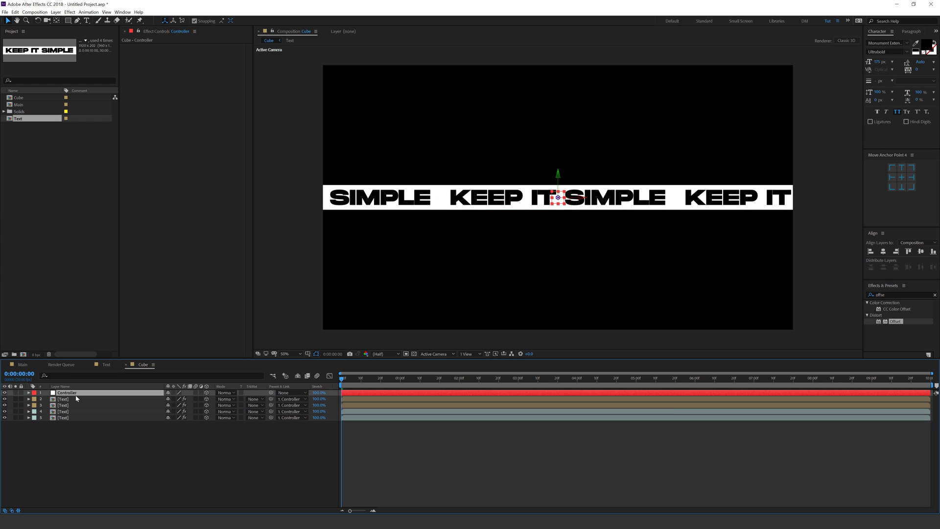
pyautogui.press('r')
pyautogui.moveTo(183, 401); pyautogui.dragTo(56, 395)
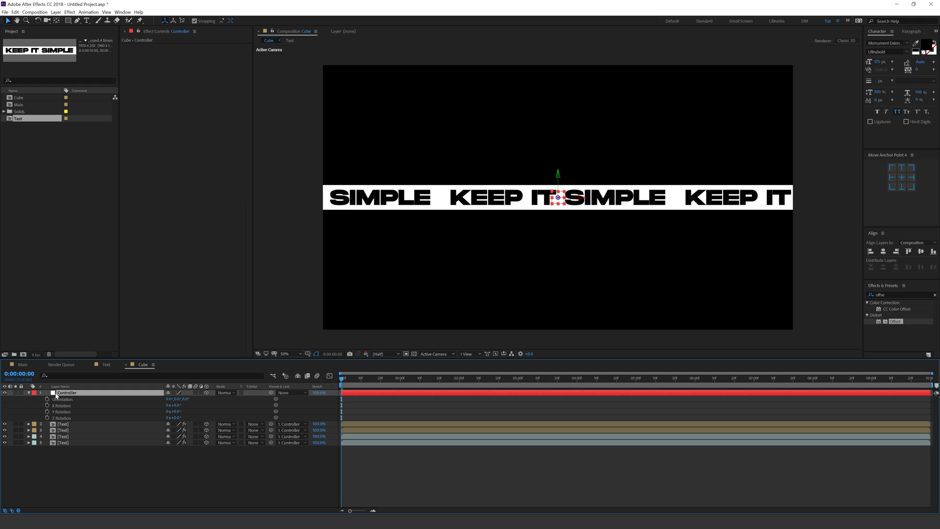
pyautogui.click(29, 392)
pyautogui.click(62, 404)
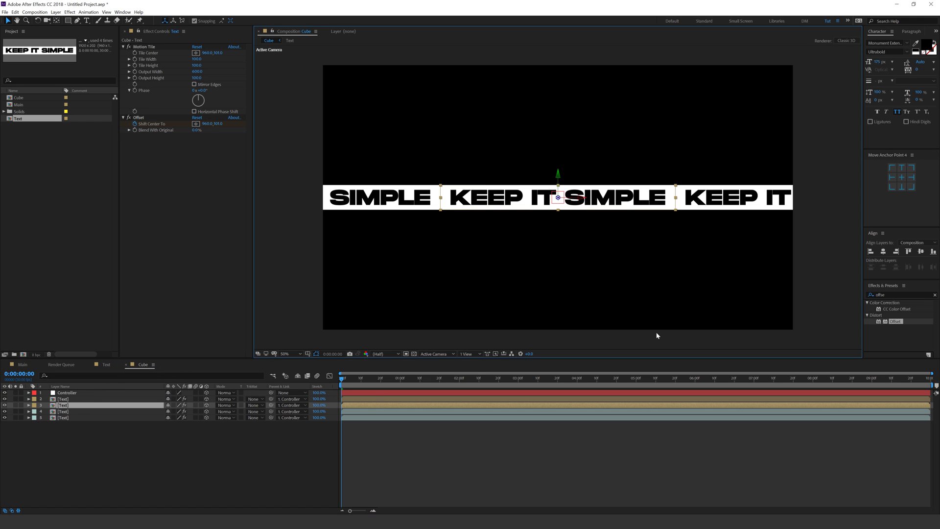
# - Apply a Tint effect with swapped colours to one strip and paste it onto the other strips
pyautogui.click(882, 294)
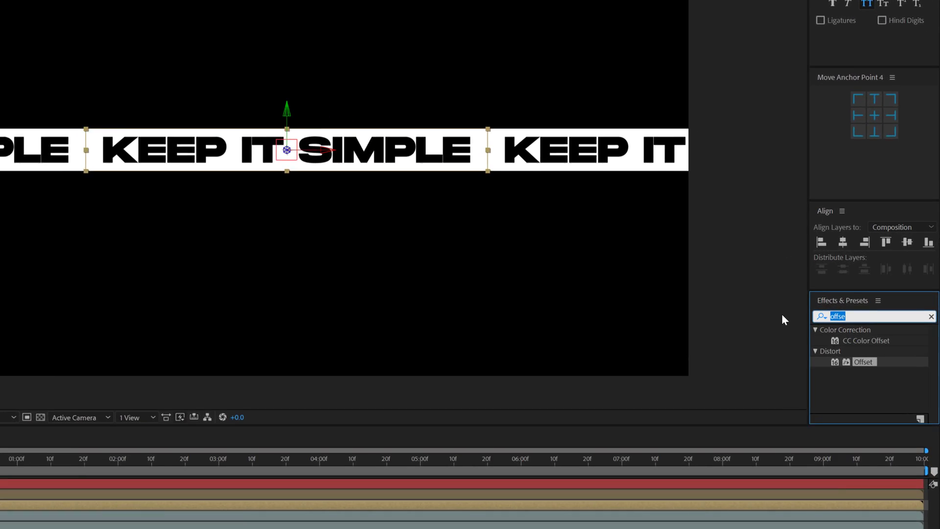
pyautogui.write('tint')
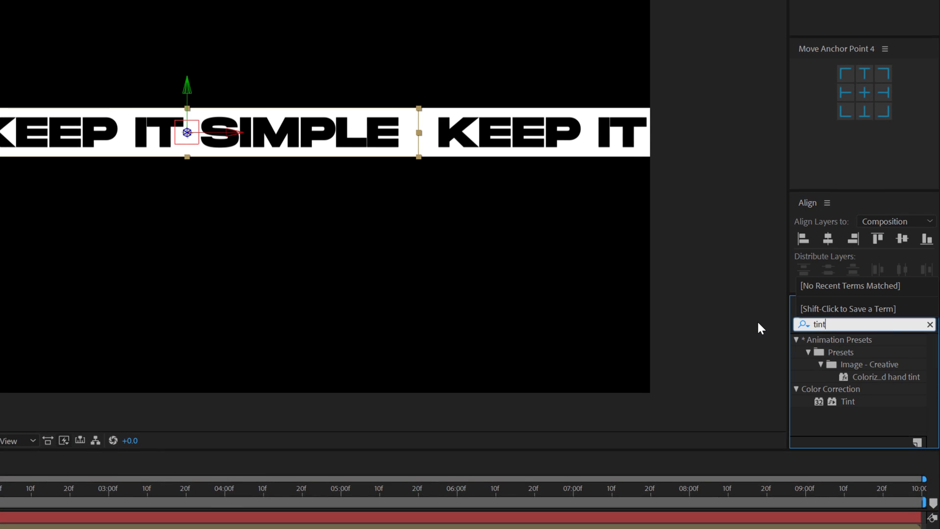
pyautogui.doubleClick(851, 400)
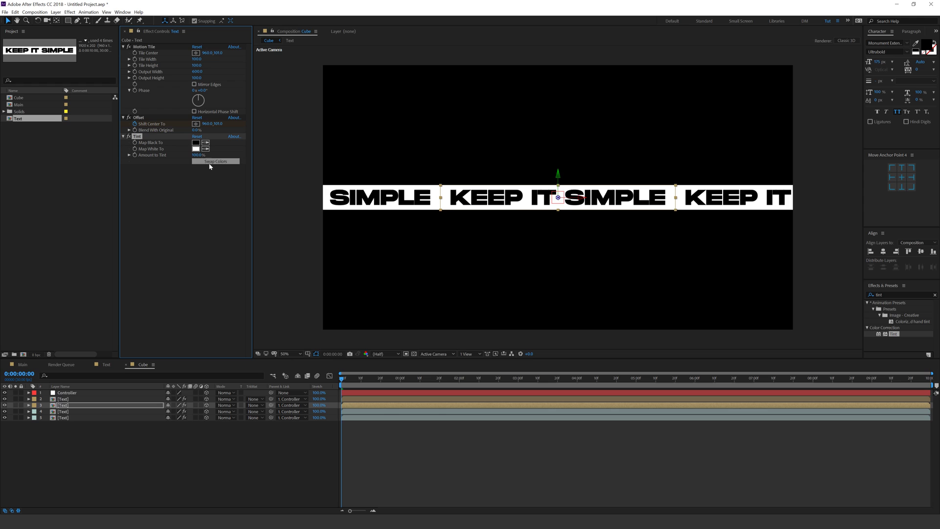
pyautogui.click(109, 147)
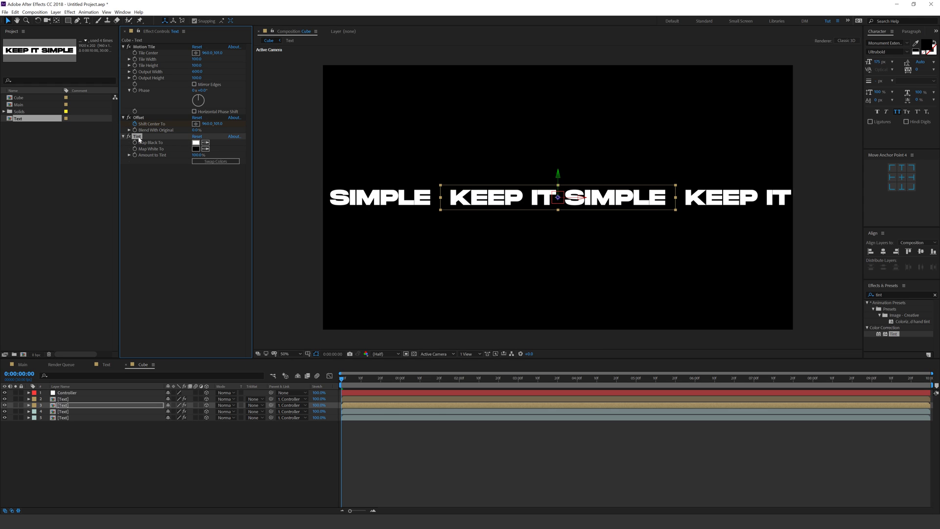
pyautogui.hotkey('ctrl', 'c')
pyautogui.click(63, 411)
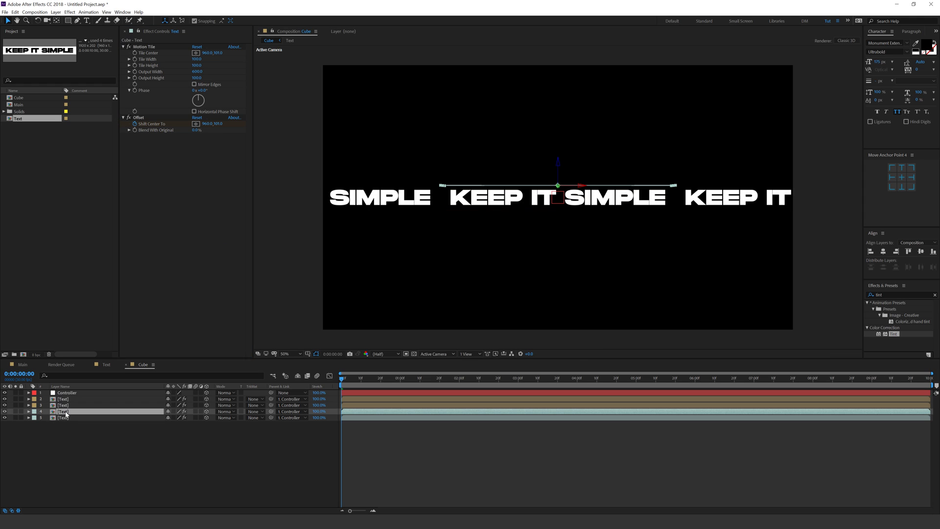
pyautogui.click(68, 419)
pyautogui.click(64, 399)
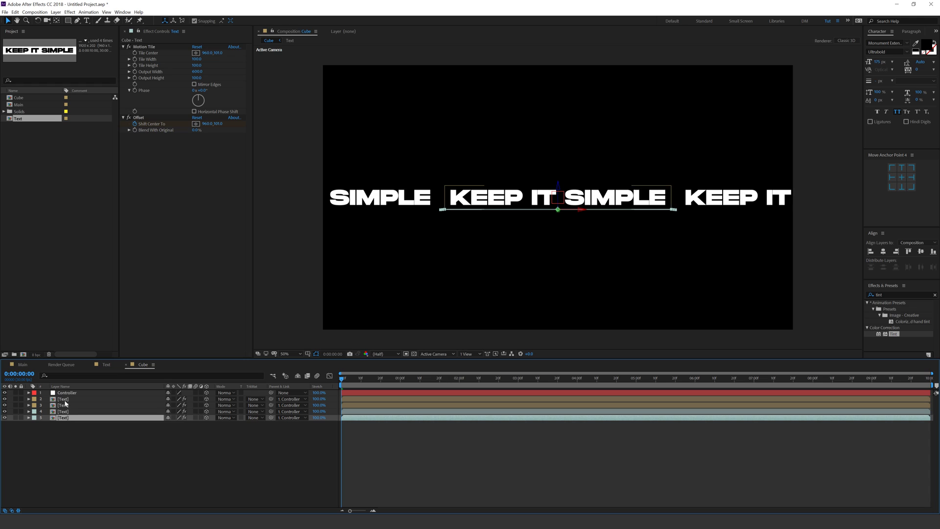
pyautogui.hotkey('ctrl', 'v')
pyautogui.click(83, 388)
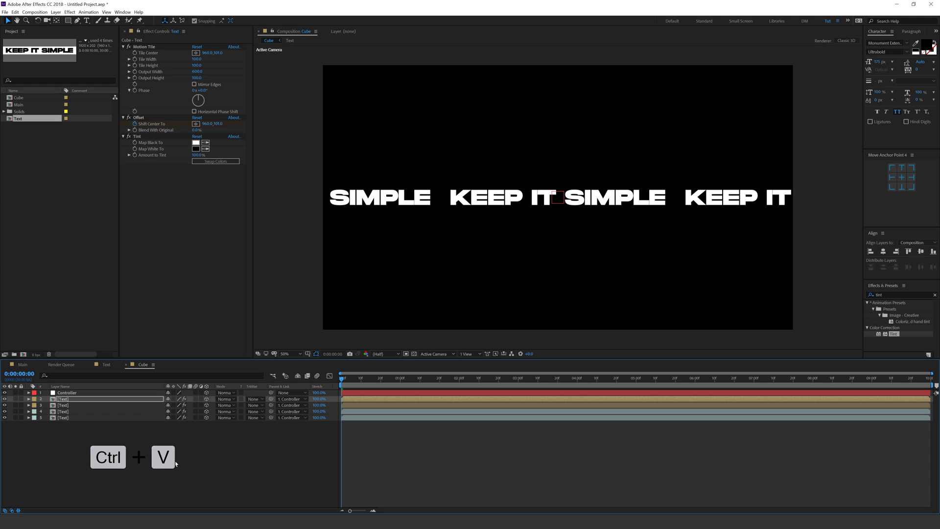
# - Reveal Controller's rotation and try, then undo, orientation and X rotation tilts
pyautogui.click(74, 394)
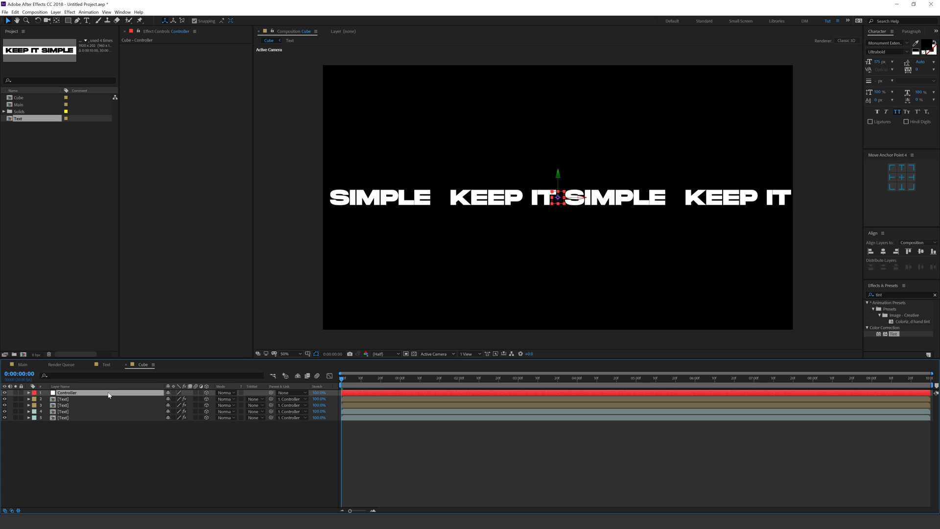
pyautogui.press('r')
pyautogui.moveTo(169, 399); pyautogui.dragTo(411, 391)
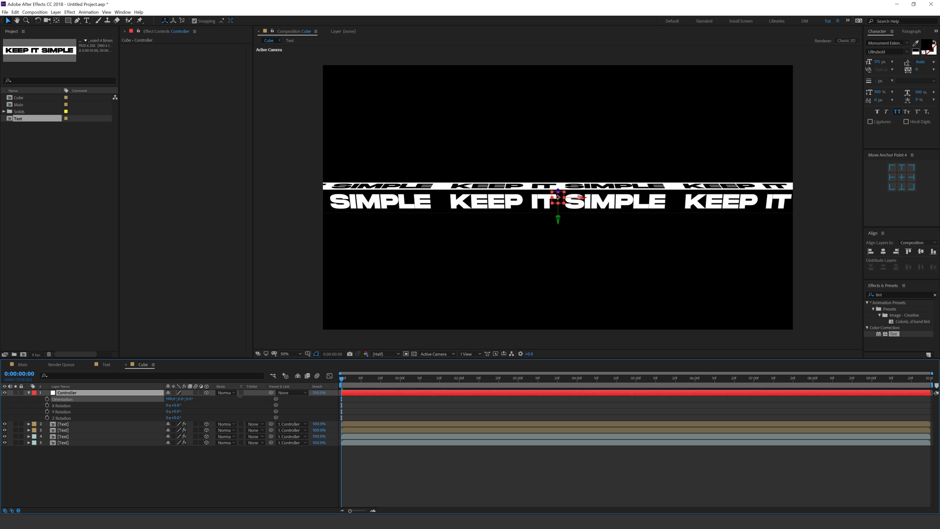
pyautogui.hotkey('ctrl', 'z')
pyautogui.moveTo(174, 405); pyautogui.dragTo(194, 405)
pyautogui.hotkey('ctrl', 'z')
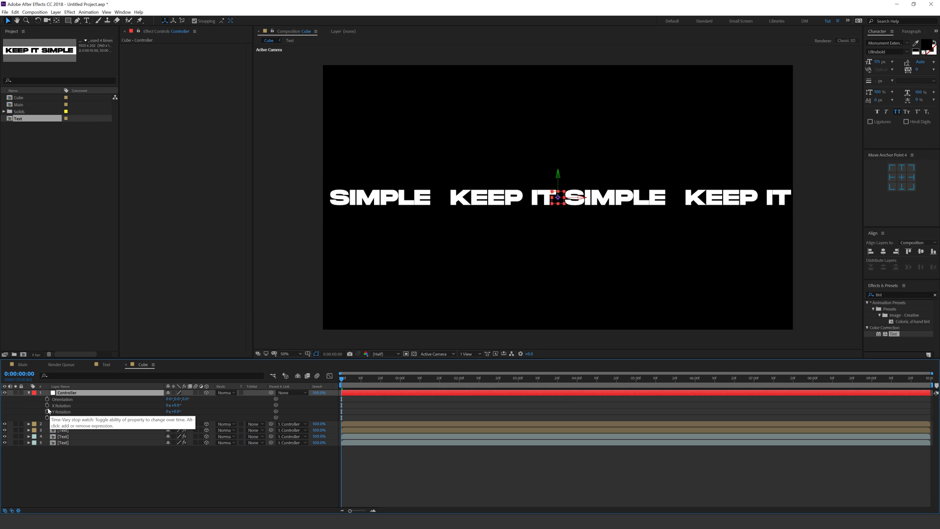
# - Give Controller's X Rotation a time*80 expression and preview the spinning band
pyautogui.keyDown('alt'); pyautogui.click(47, 411); pyautogui.keyUp('alt')
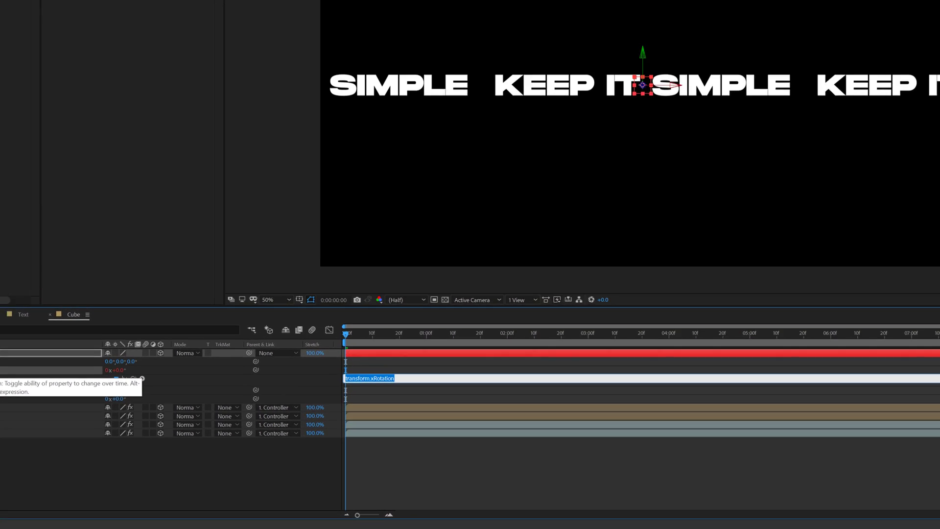
pyautogui.write('time')
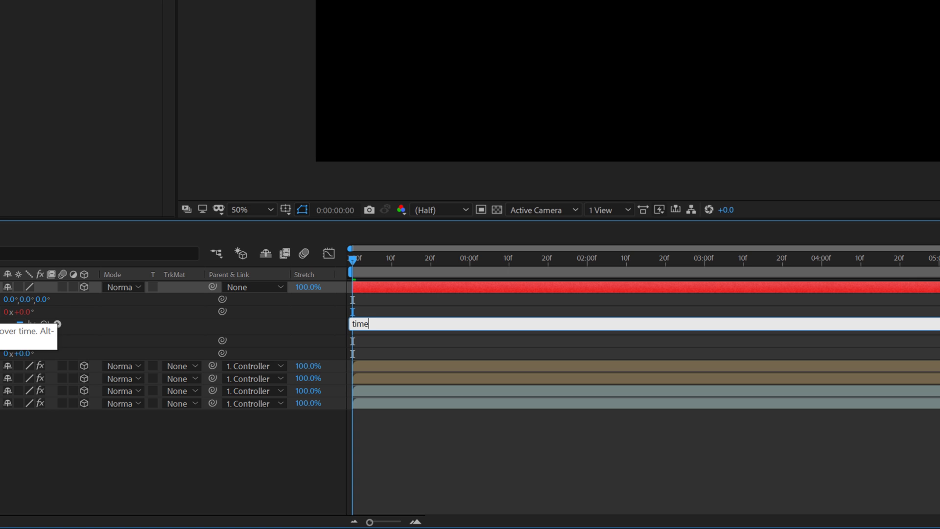
pyautogui.write('*80')
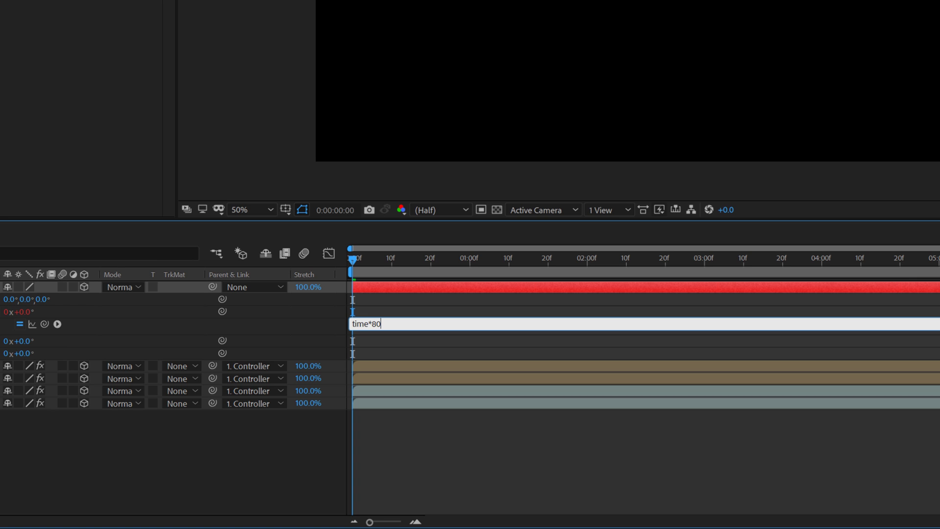
pyautogui.click(98, 440)
pyautogui.press('space')
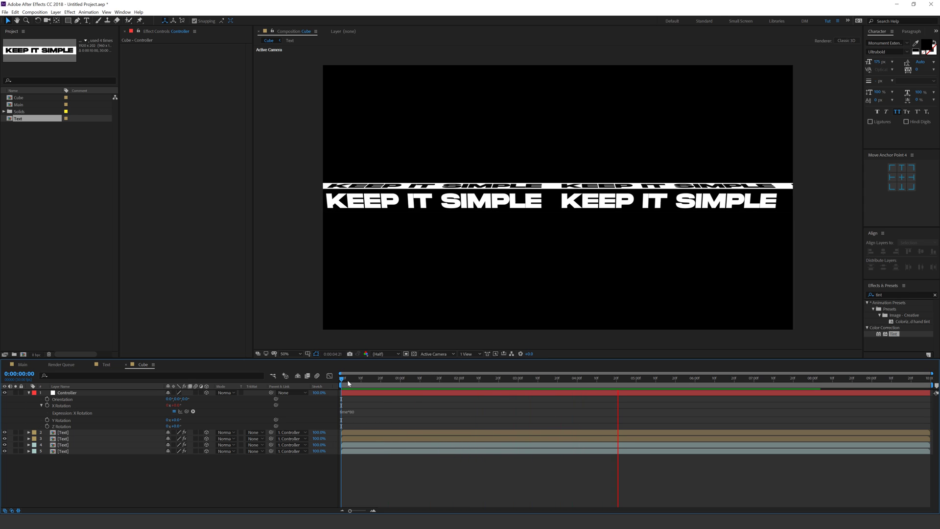
pyautogui.press('space')
# - Collapse Controller, close the Render Queue and switch to the Main composition
pyautogui.click(28, 393)
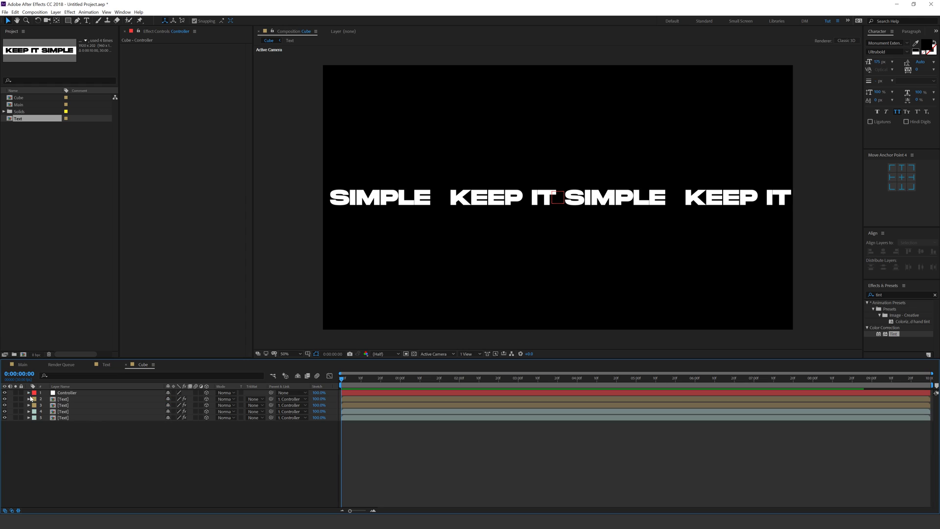
pyautogui.click(75, 271)
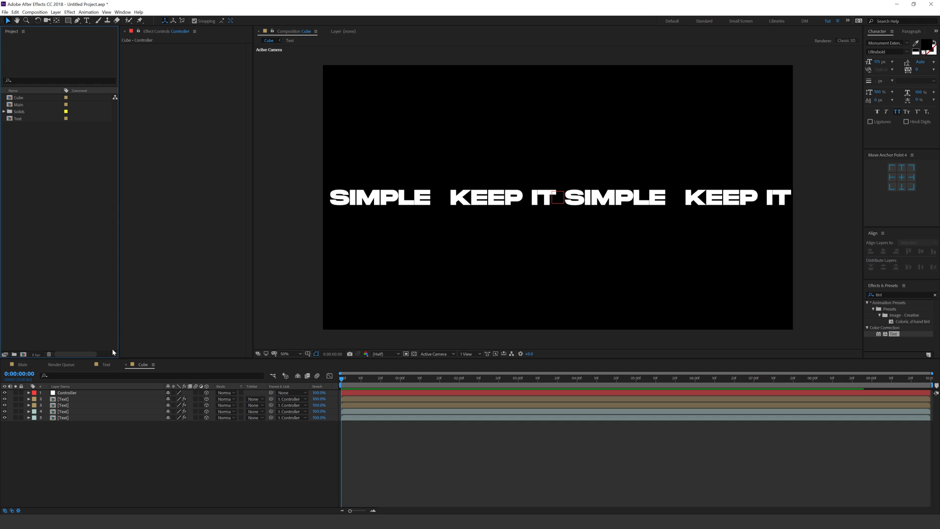
pyautogui.click(43, 365)
pyautogui.click(21, 365)
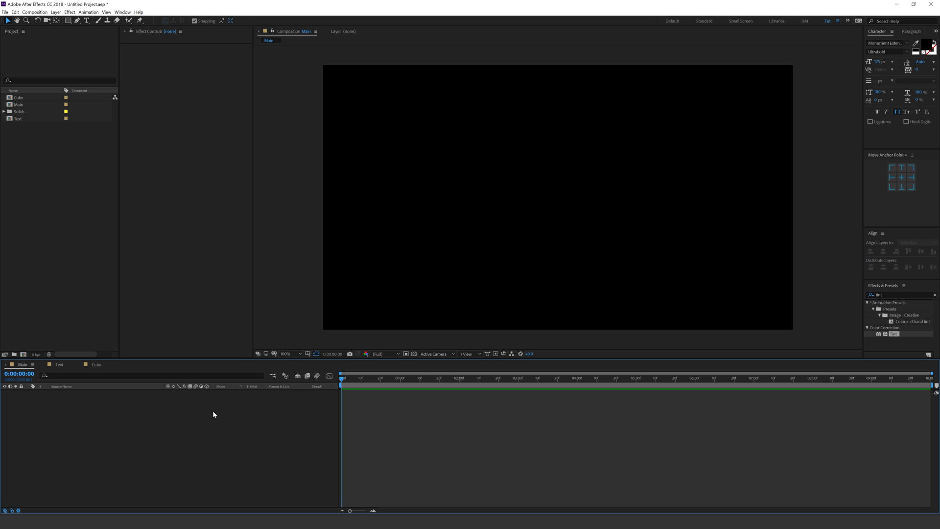
# - Add Cube to Main as a 3D layer with Collapse Transformations, scaled to about 57%
pyautogui.hotkey('ctrl', '0')
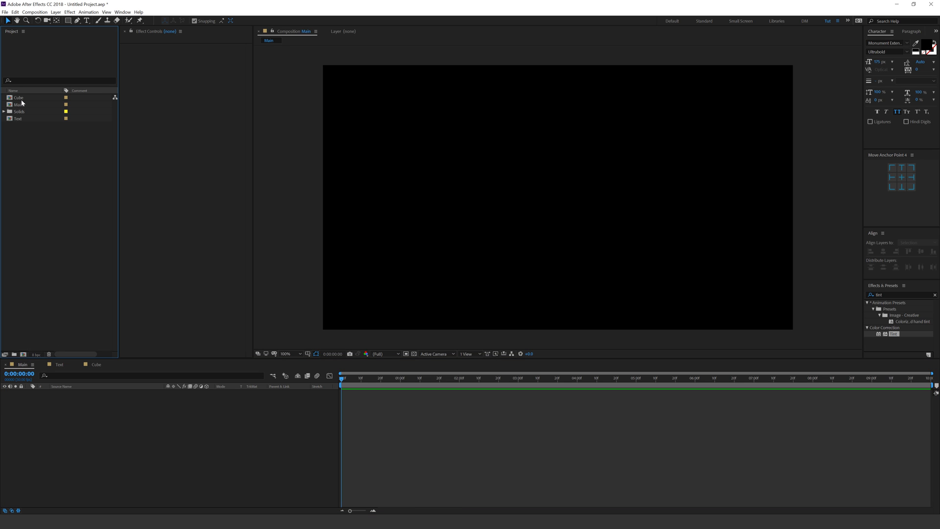
pyautogui.moveTo(21, 98); pyautogui.dragTo(128, 426)
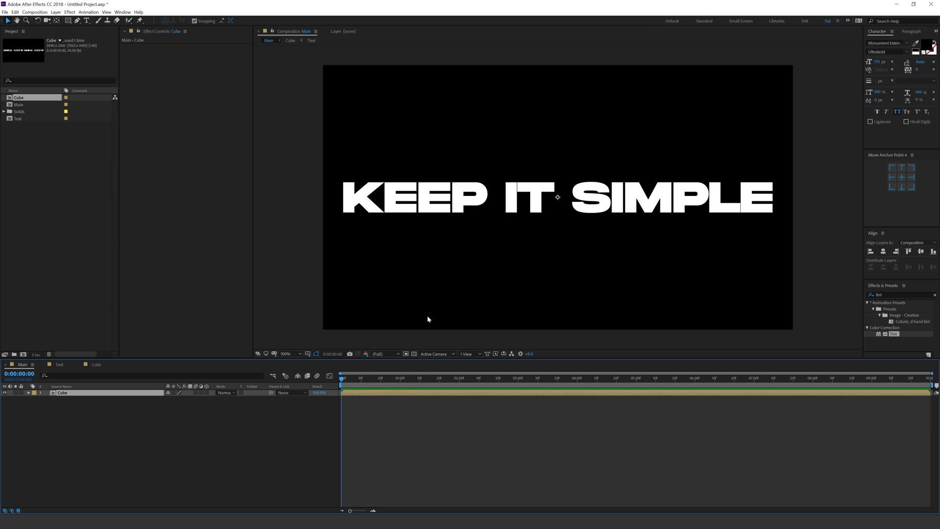
pyautogui.click(207, 392)
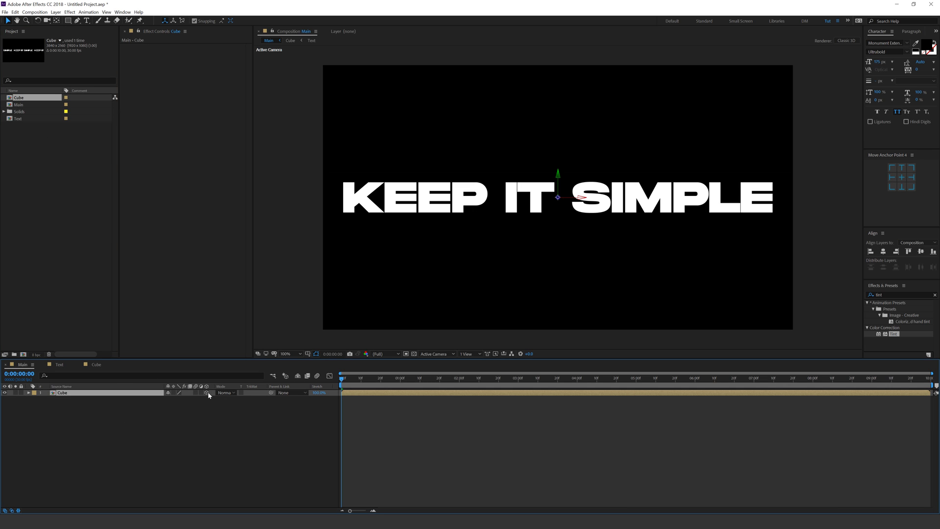
pyautogui.click(173, 393)
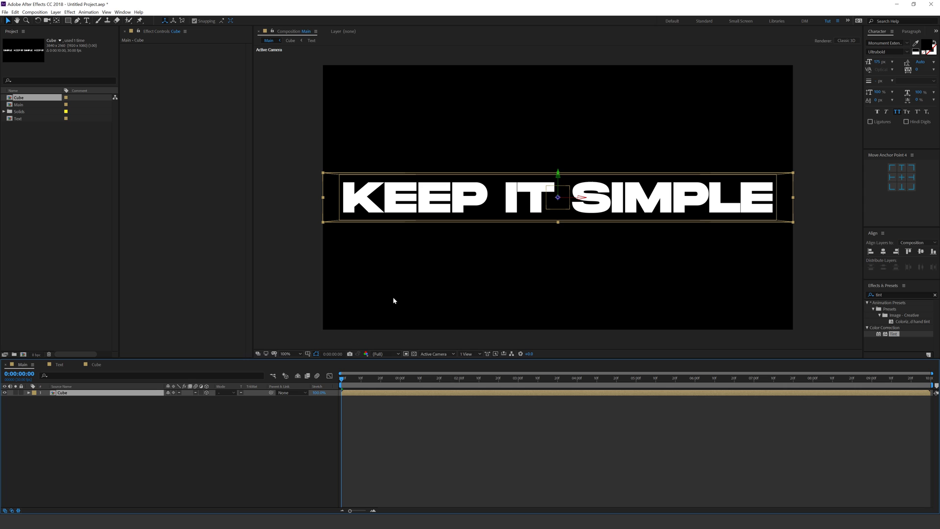
pyautogui.press('s')
pyautogui.moveTo(201, 398); pyautogui.dragTo(171, 399)
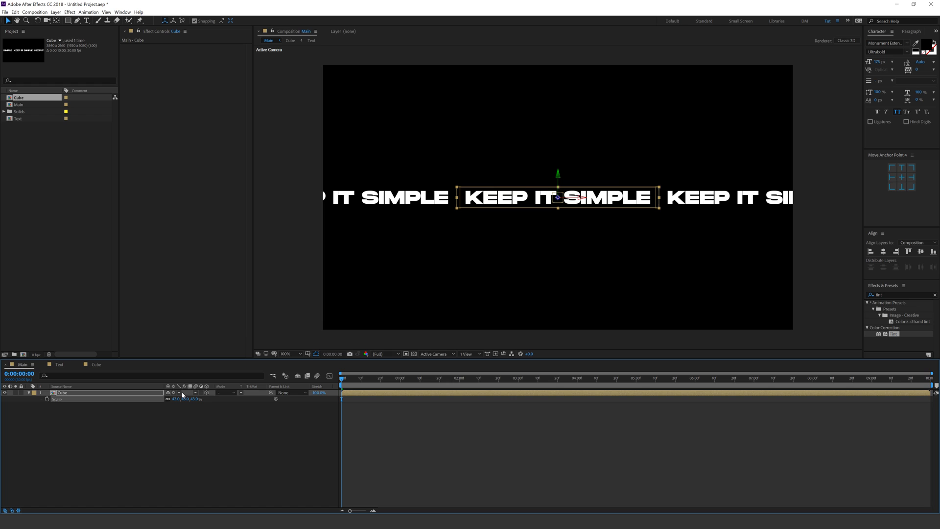
# - Tilt the Cube layer's Orientation diagonally with Z at 15 degrees, nudge it, and preview
pyautogui.click(123, 395)
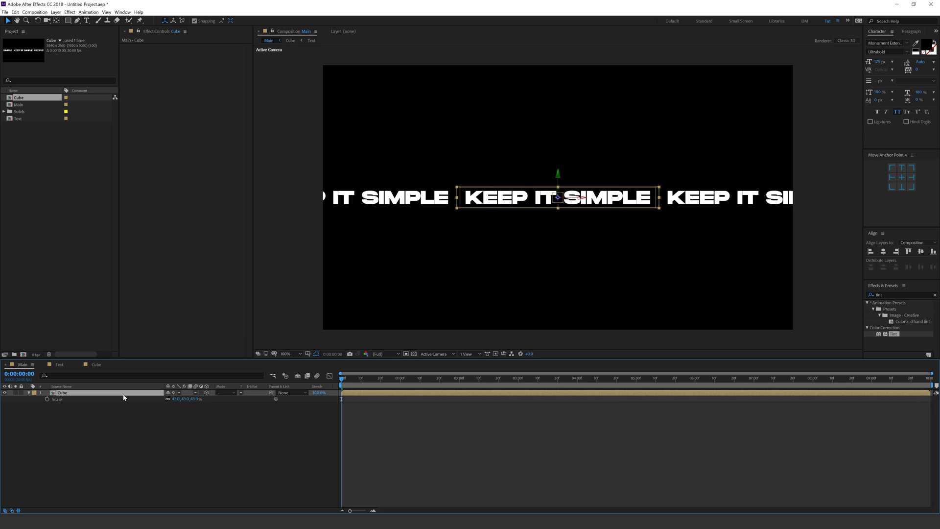
pyautogui.press('r')
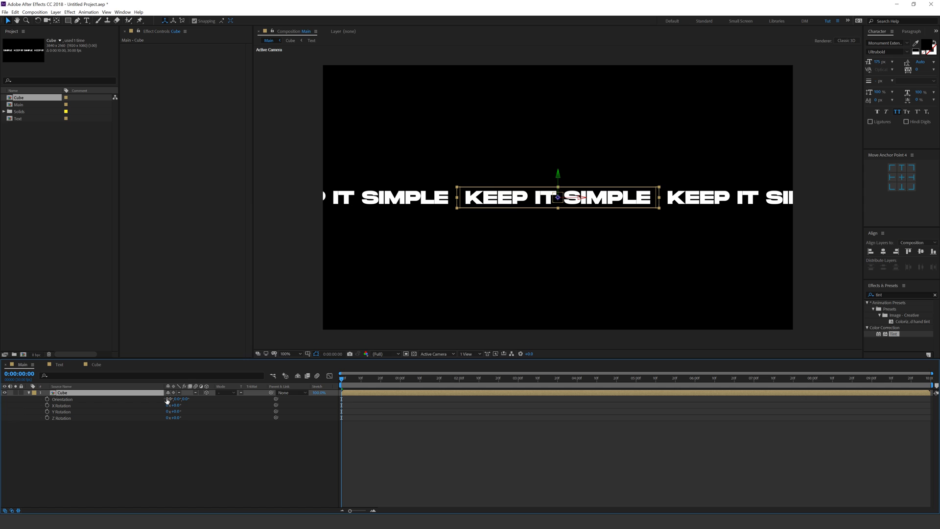
pyautogui.moveTo(167, 400)
pyautogui.mouseDown()
pyautogui.moveTo(208, 398)
pyautogui.moveTo(154, 398)
pyautogui.mouseUp()
pyautogui.click(85, 393)
pyautogui.press('s')
pyautogui.press('r')
pyautogui.click(102, 399)
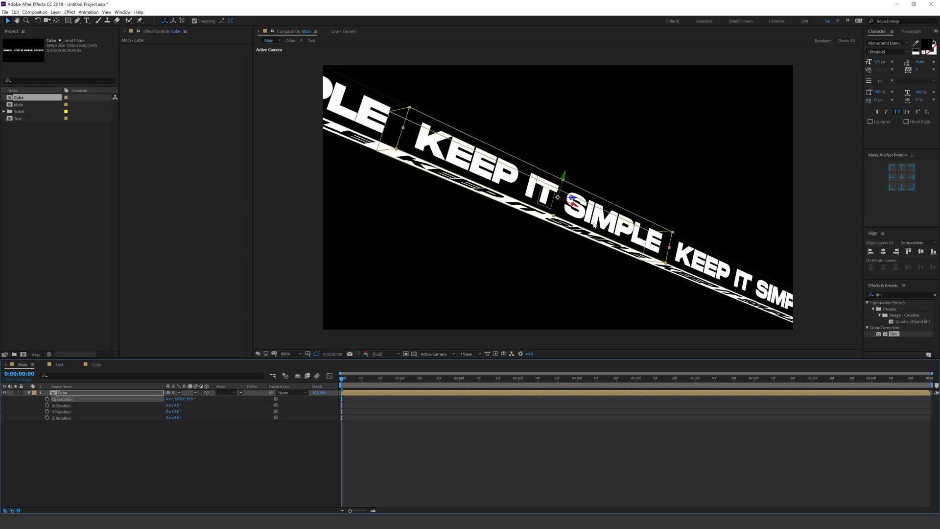
pyautogui.moveTo(593, 224); pyautogui.dragTo(603, 217)
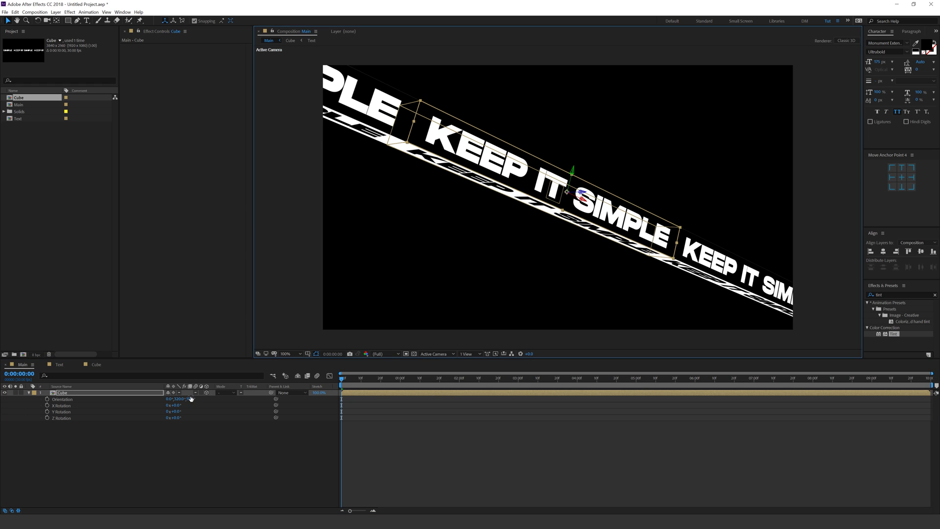
pyautogui.moveTo(191, 398); pyautogui.dragTo(194, 399)
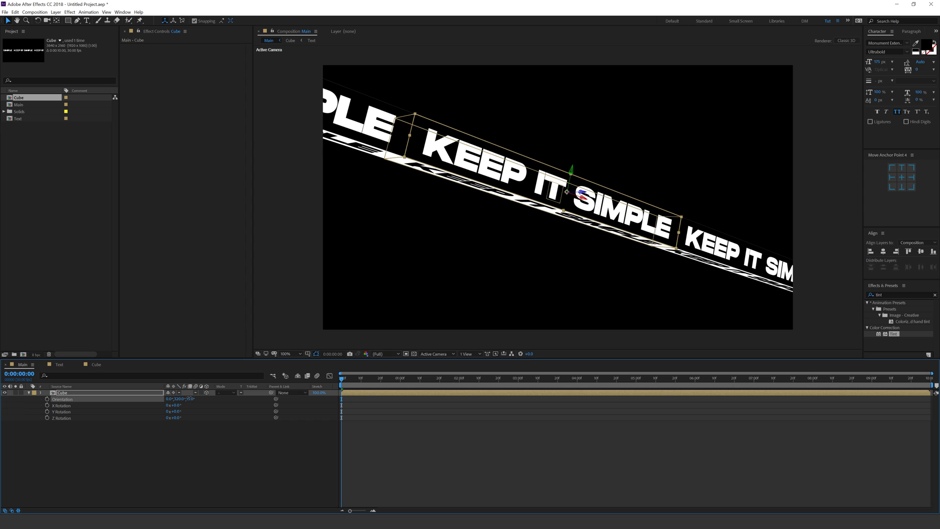
pyautogui.press('space')
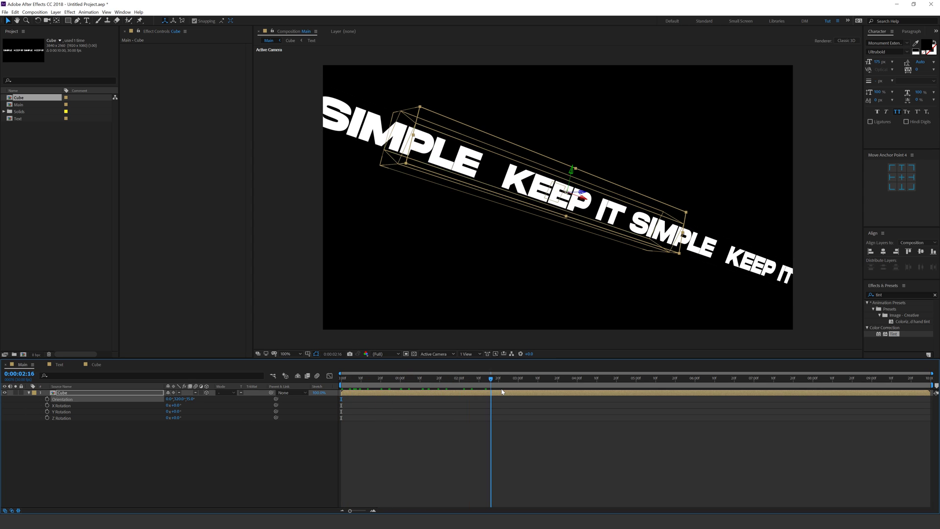
# - Duplicate the Cube layer, rotate the copy to cross the original, and shift it left
pyautogui.press('r')
pyautogui.click(70, 394)
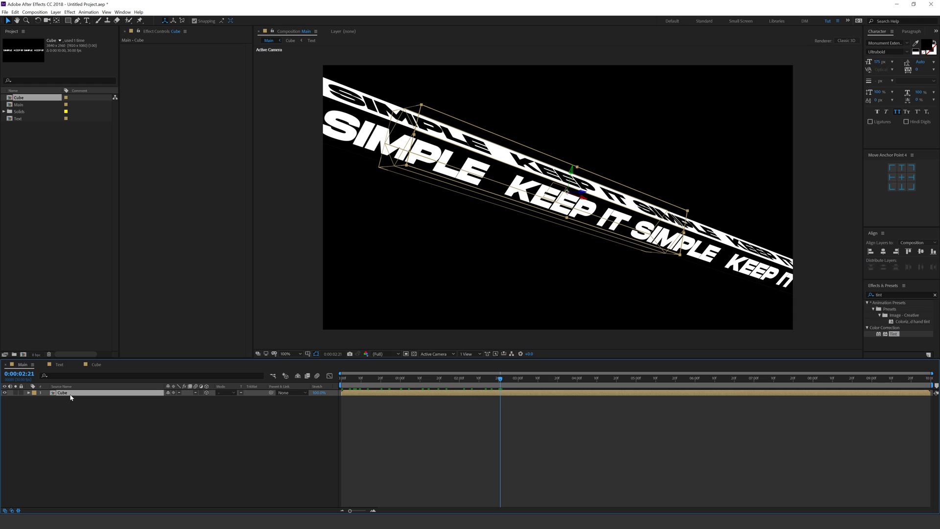
pyautogui.hotkey('ctrl', 'd')
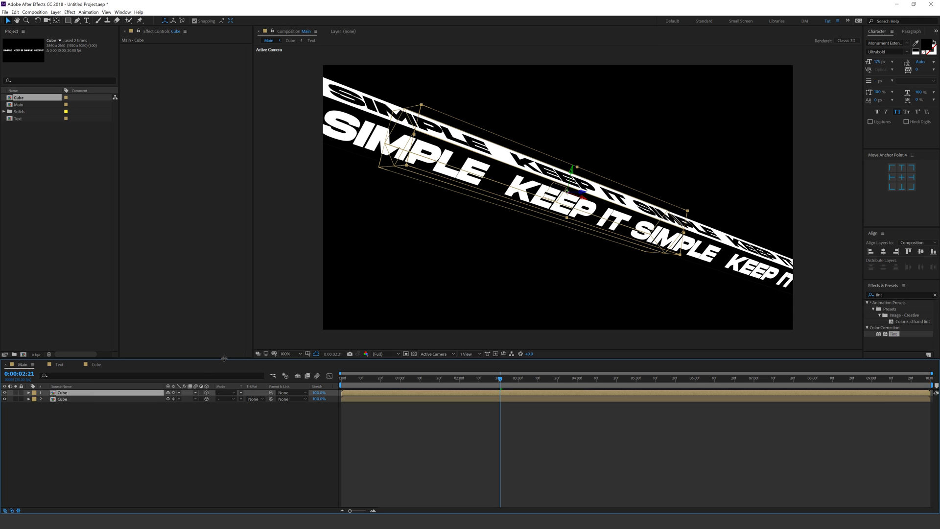
pyautogui.press('r')
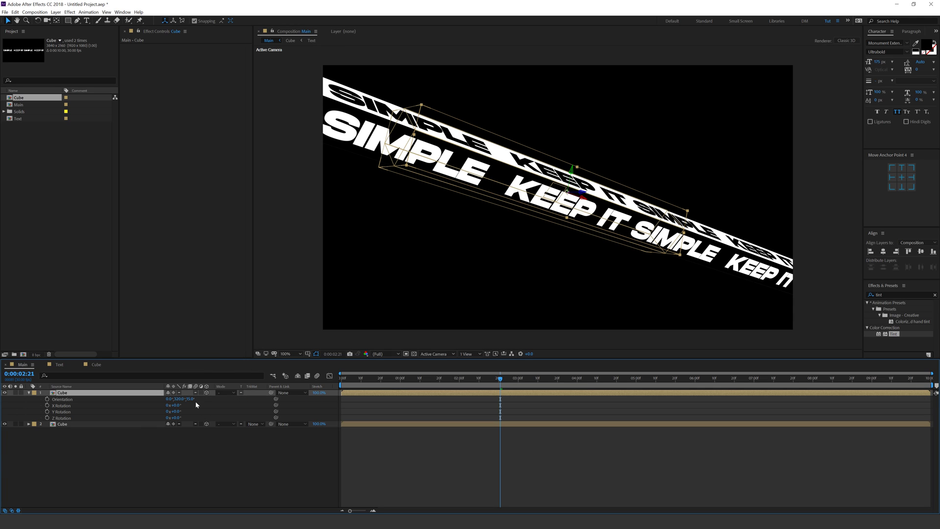
pyautogui.moveTo(192, 398); pyautogui.dragTo(162, 399)
pyautogui.click(70, 395)
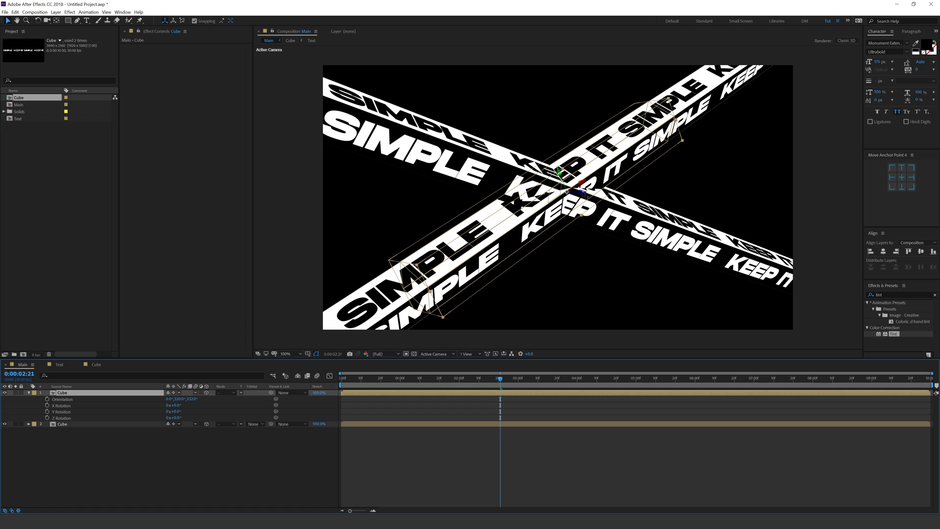
pyautogui.moveTo(581, 225); pyautogui.dragTo(436, 243)
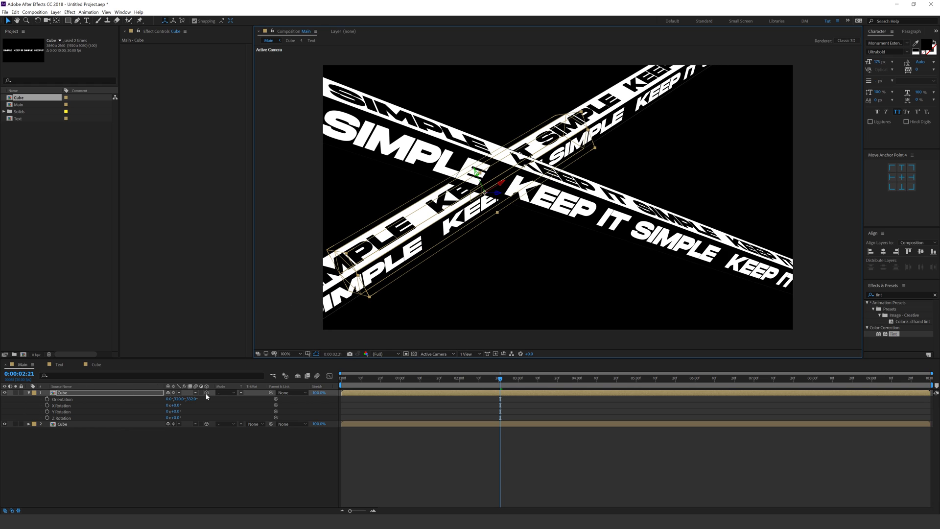
# - Adjust the top strip's orientation, scale and rotation so the bands form an X, then preview
pyautogui.press('r')
pyautogui.press('r')
pyautogui.moveTo(191, 399); pyautogui.dragTo(189, 398)
pyautogui.press('s')
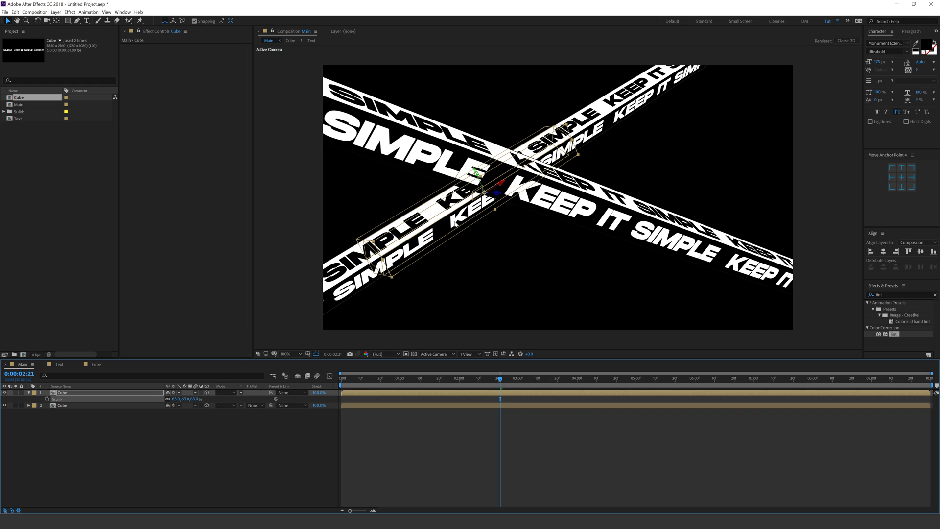
pyautogui.moveTo(455, 225); pyautogui.dragTo(372, 171)
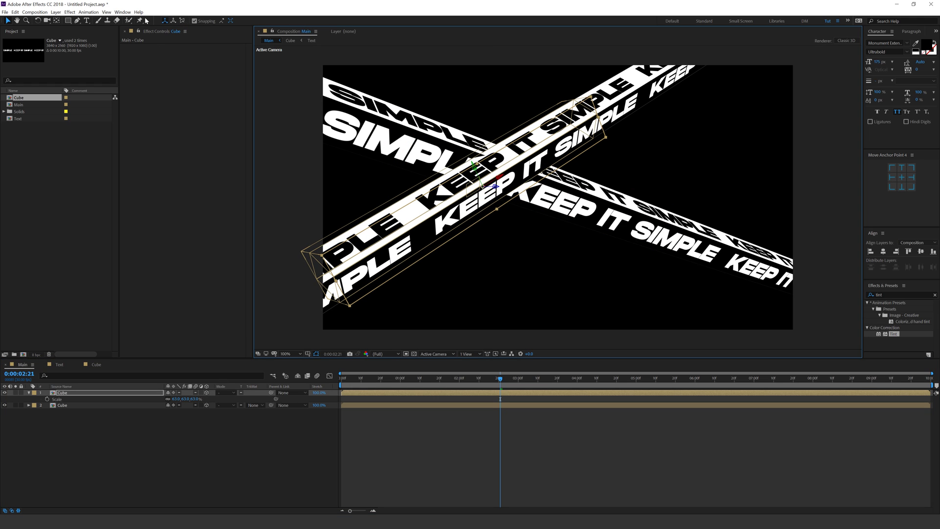
pyautogui.click(194, 21)
pyautogui.click(425, 215)
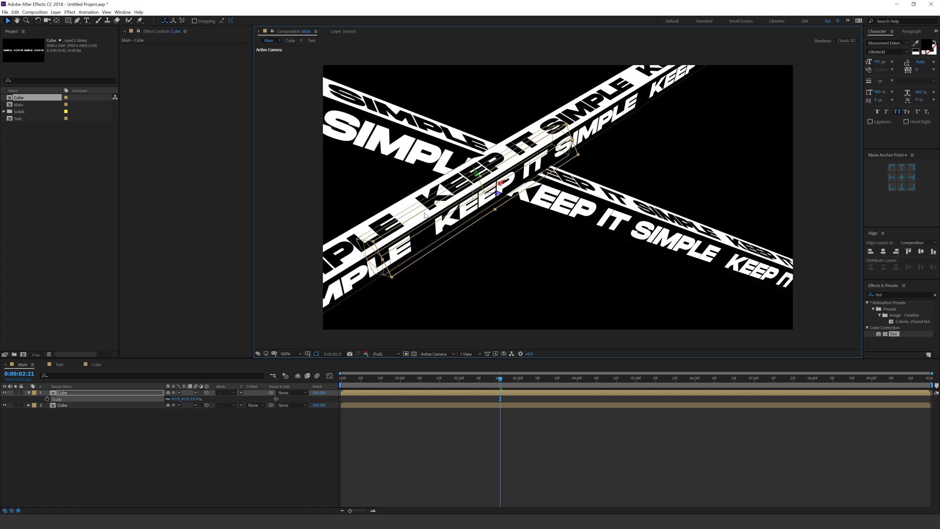
pyautogui.click(230, 449)
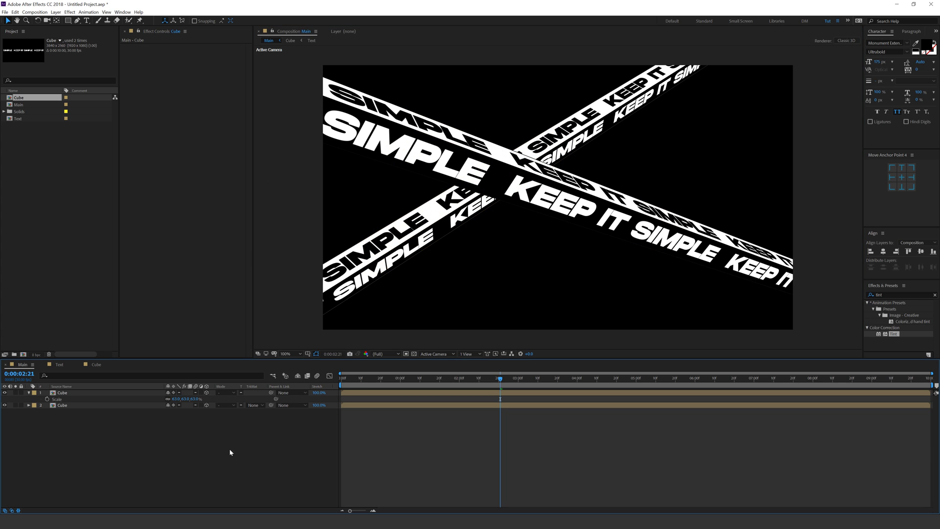
pyautogui.press('space')
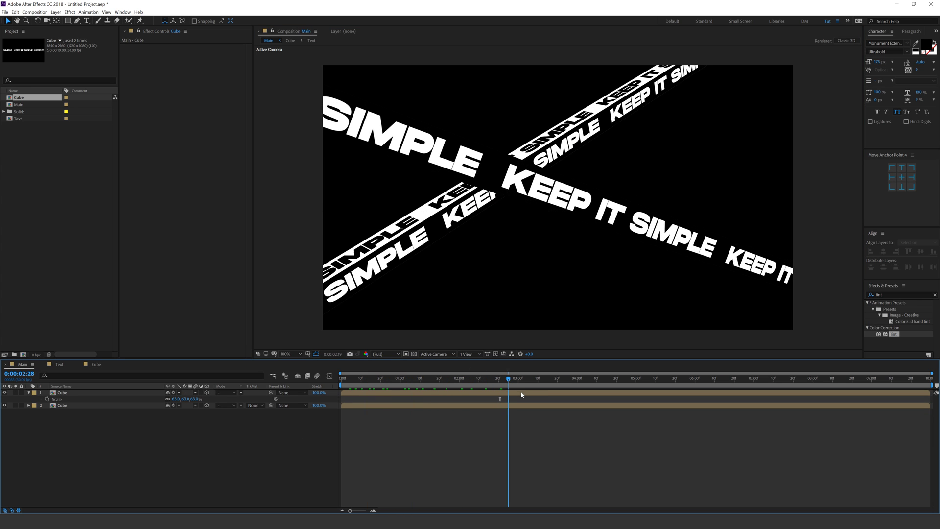
# - Duplicate the top strip, move the copy down-right, tilt it to 302° orientation, and preview
pyautogui.click(65, 396)
pyautogui.hotkey('ctrl', 'd')
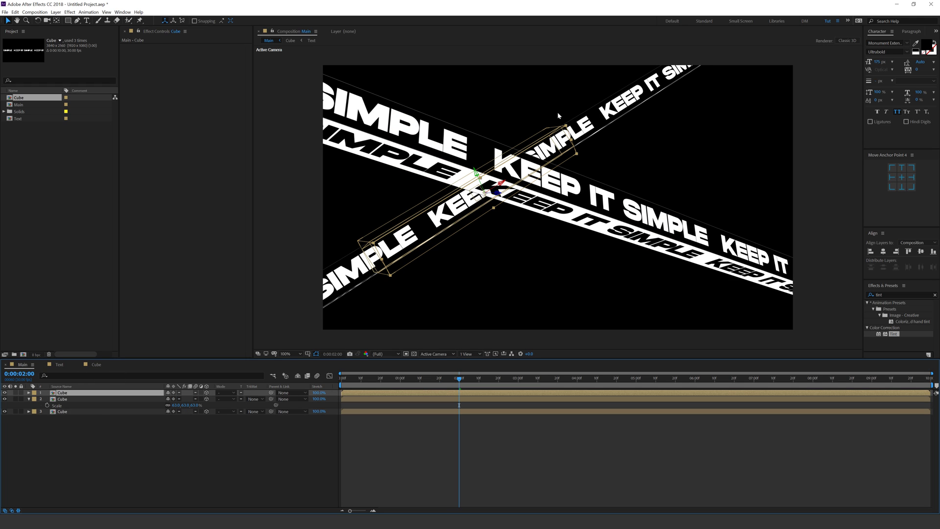
pyautogui.moveTo(560, 142); pyautogui.dragTo(622, 194)
pyautogui.press('r')
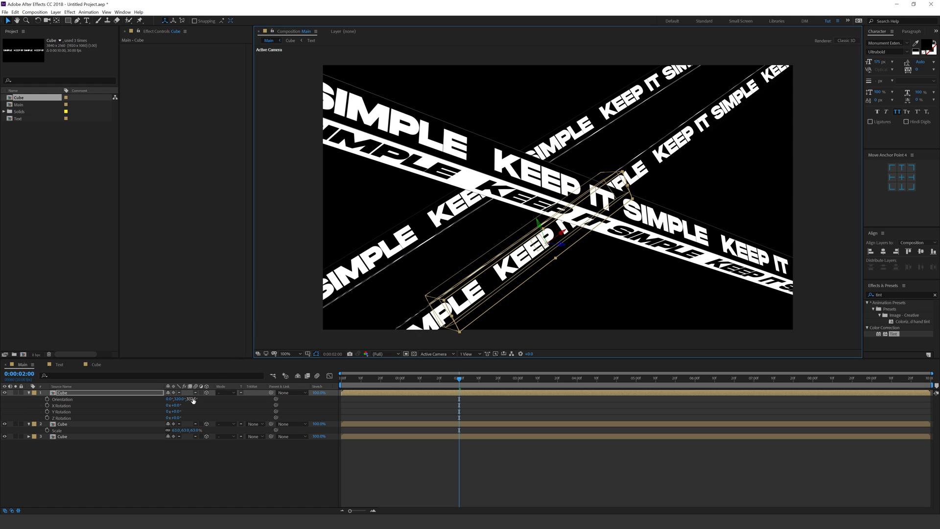
pyautogui.moveTo(192, 400); pyautogui.dragTo(178, 400)
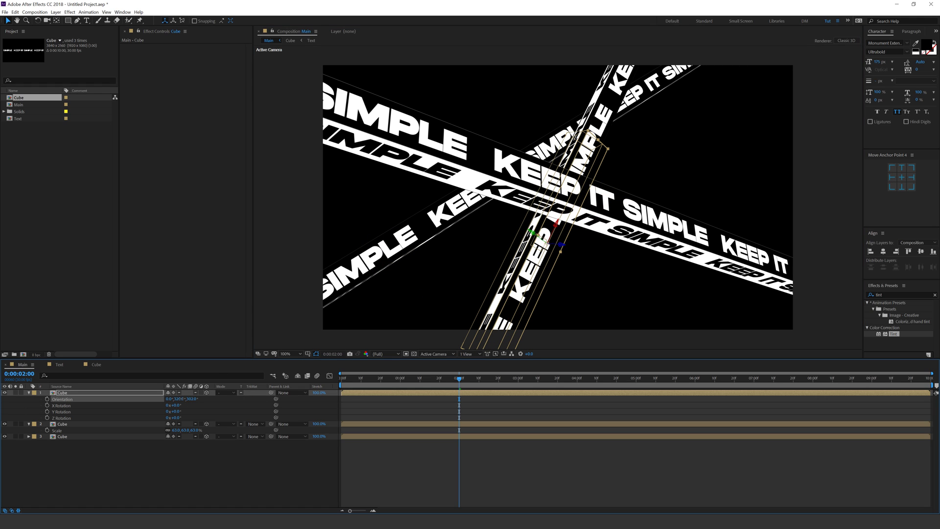
pyautogui.click(192, 477)
pyautogui.press('Home')
pyautogui.press('space')
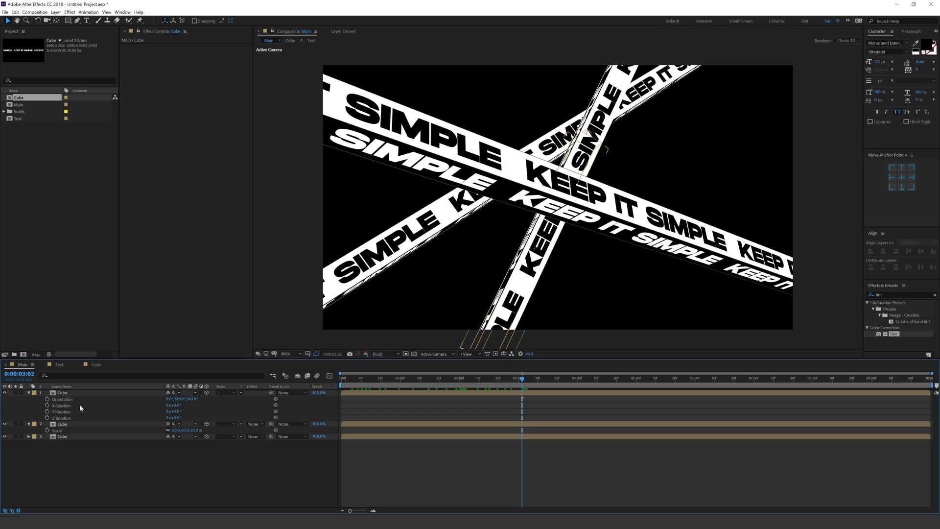
# - Add another copy rotated near-horizontal and moved down-left, then scrub through the animation
pyautogui.click(29, 392)
pyautogui.click(64, 393)
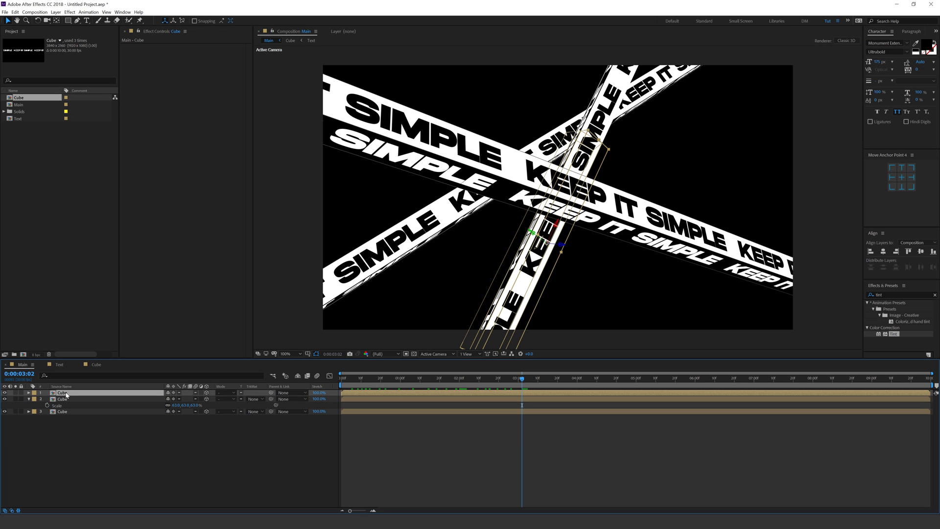
pyautogui.hotkey('ctrl', 'd')
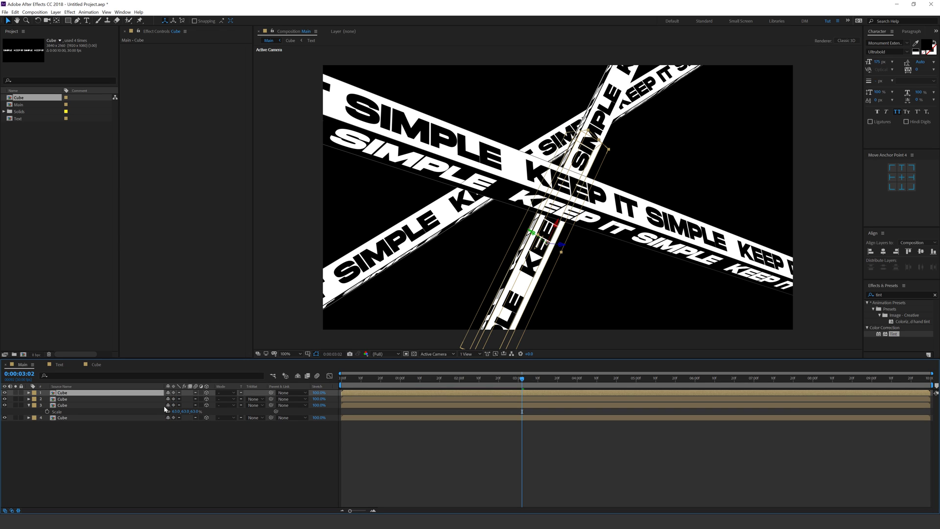
pyautogui.press('r')
pyautogui.moveTo(190, 399); pyautogui.dragTo(230, 402)
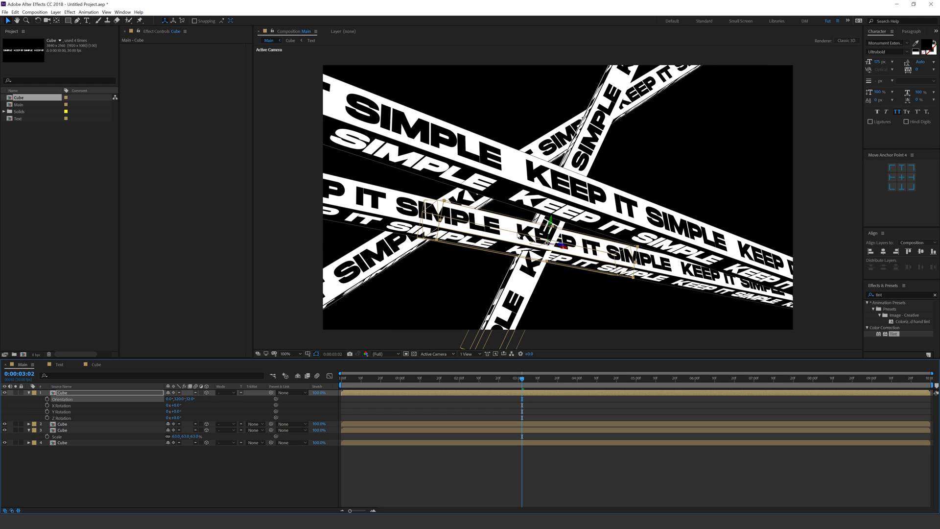
pyautogui.moveTo(518, 235); pyautogui.dragTo(467, 243)
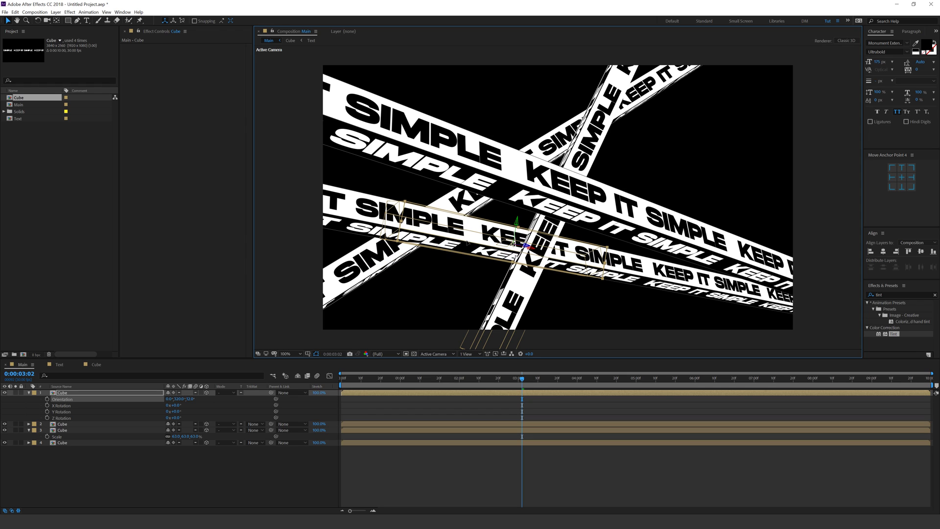
pyautogui.click(29, 393)
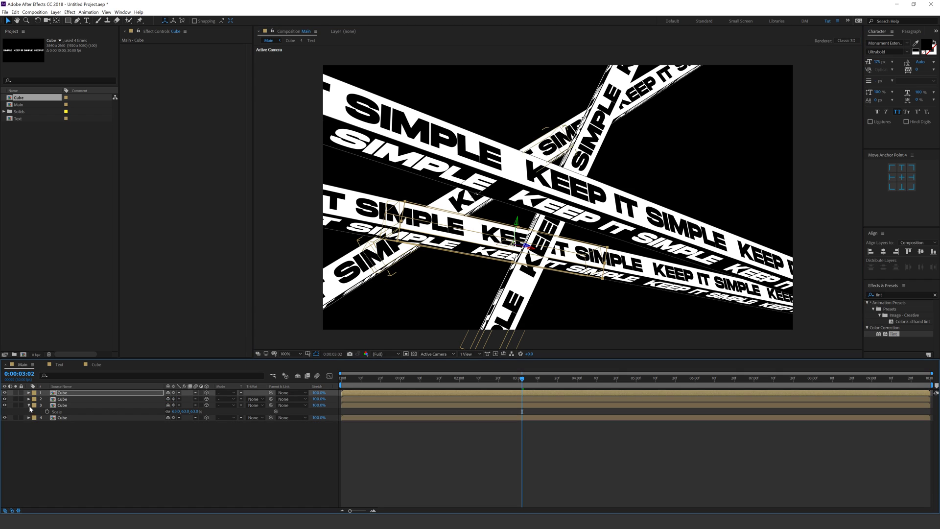
pyautogui.click(29, 406)
pyautogui.click(80, 436)
pyautogui.moveTo(347, 379); pyautogui.dragTo(590, 384)
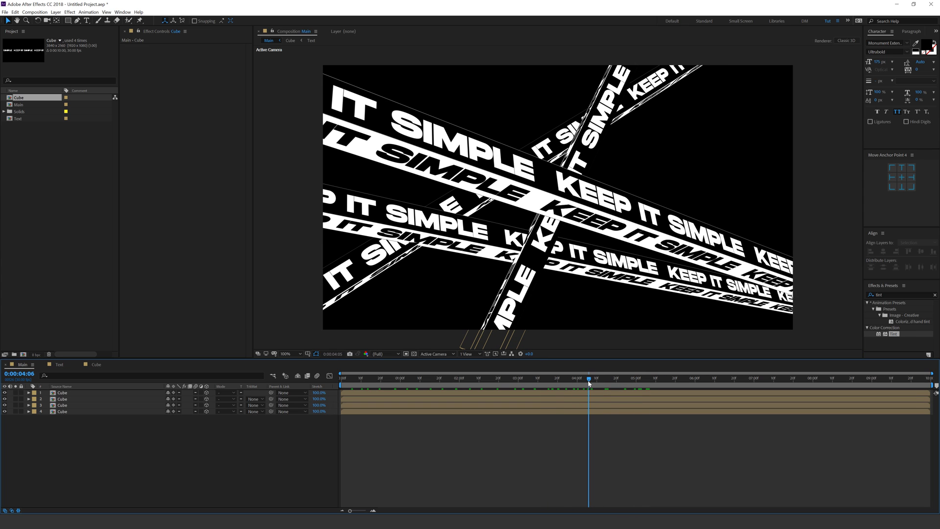
# - At 0:00:04:06, move the bottom strip to the top of the stack and the vertical strip up one place
pyautogui.click(563, 190)
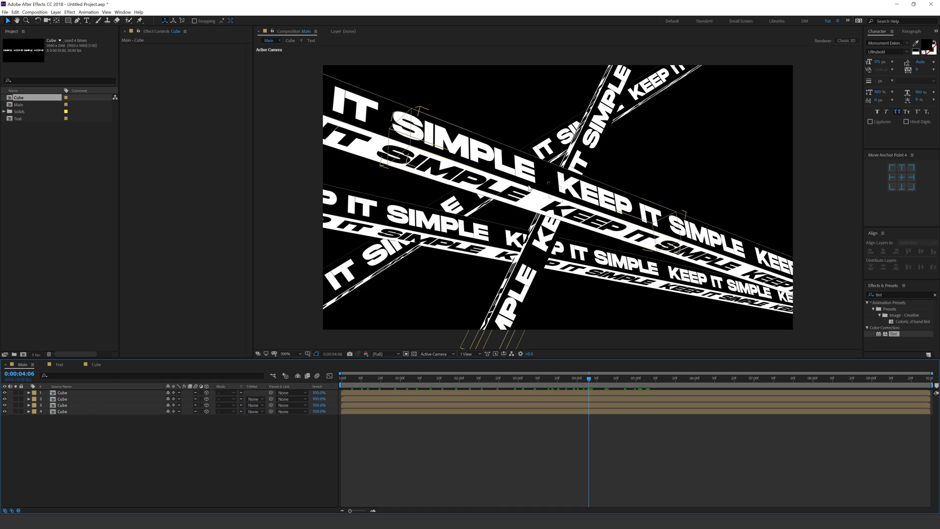
pyautogui.click(564, 186)
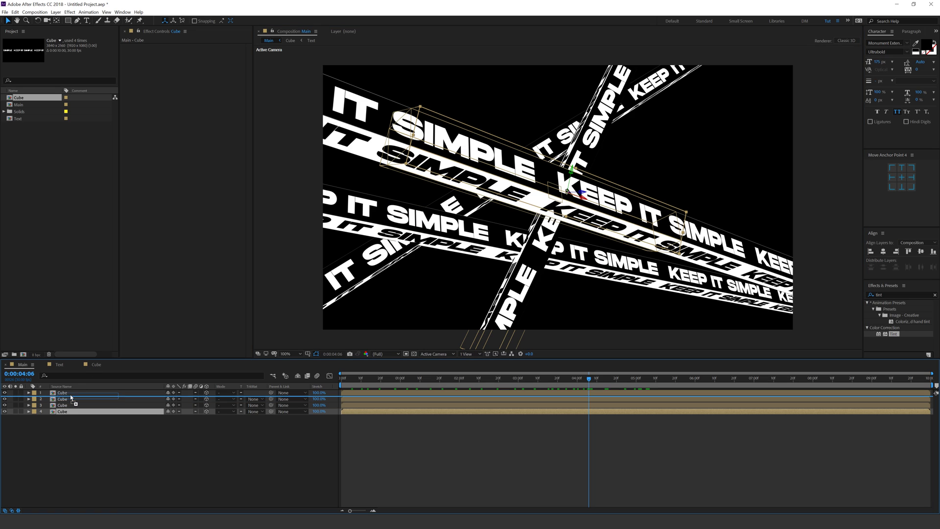
pyautogui.moveTo(64, 414); pyautogui.dragTo(59, 391)
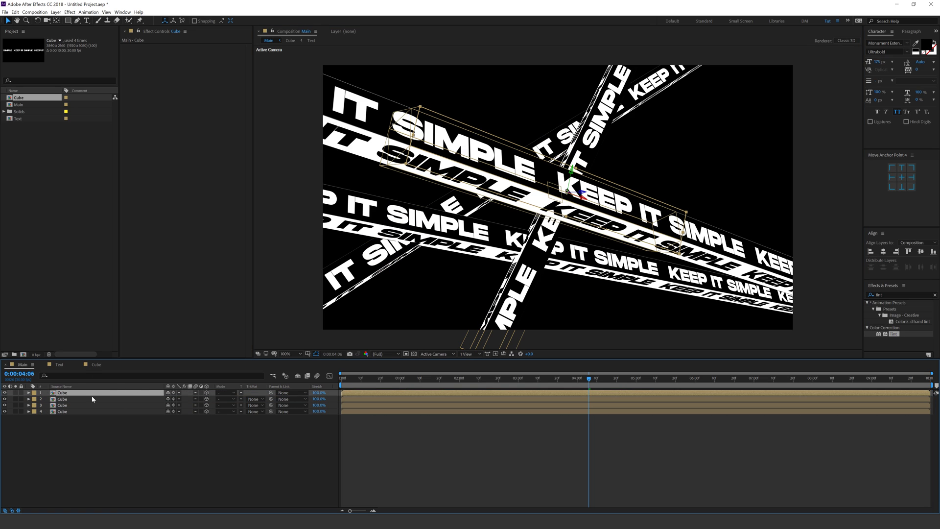
pyautogui.click(64, 399)
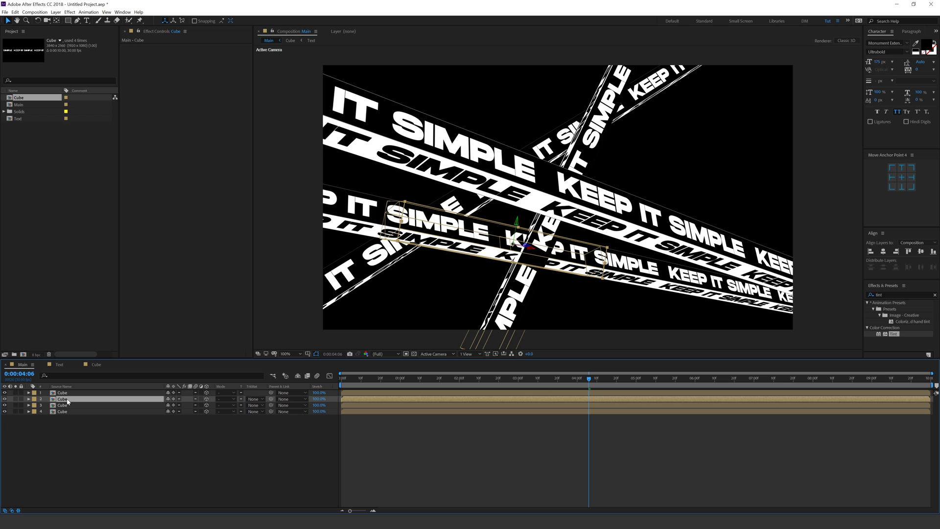
pyautogui.click(509, 327)
pyautogui.moveTo(64, 408); pyautogui.dragTo(61, 401)
pyautogui.click(440, 247)
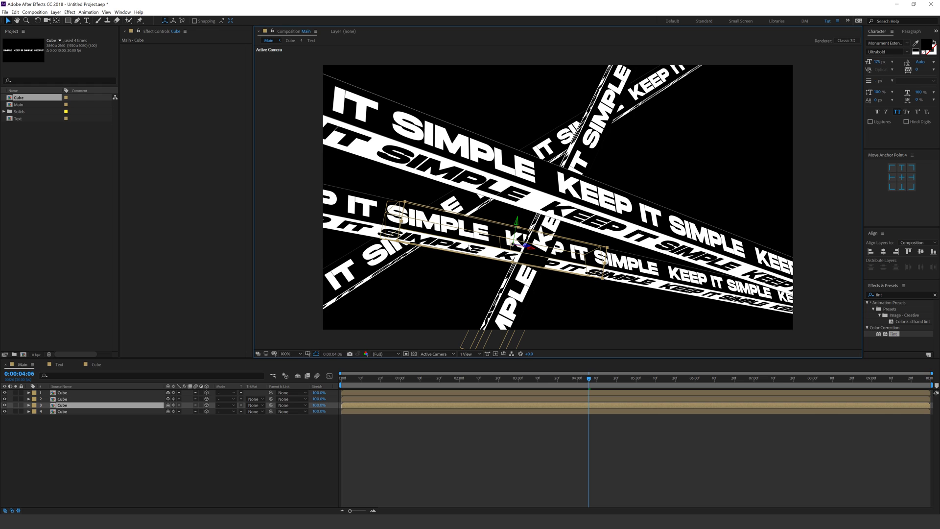
pyautogui.click(62, 412)
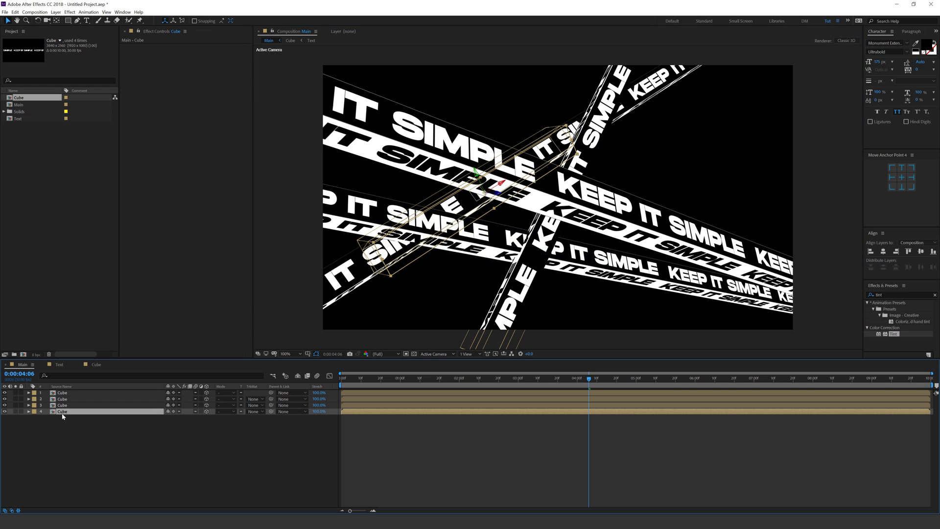
pyautogui.hotkey('ctrl', 'Up')
pyautogui.hotkey('ctrl', 'Up')
pyautogui.hotkey('ctrl', 'Up')
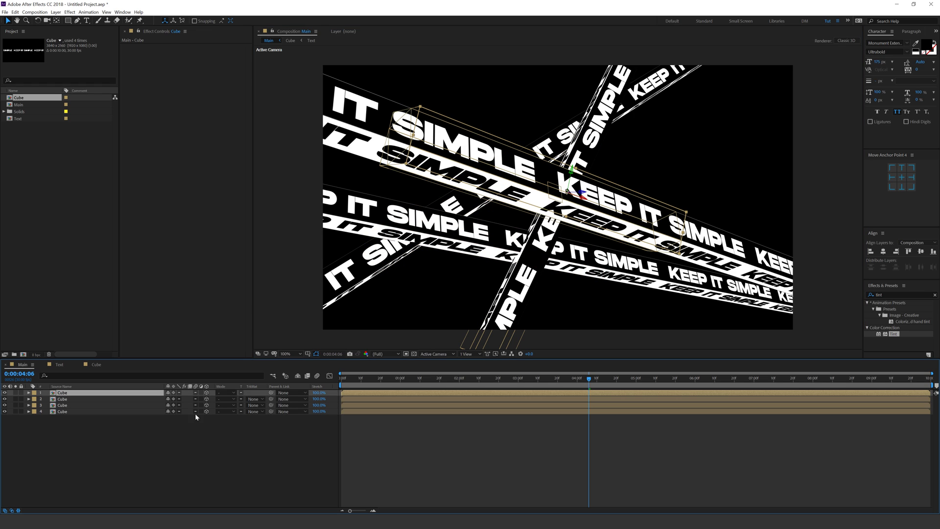
# - Apply the Drop Shadow effect to the selected top strip
pyautogui.click(882, 295)
pyautogui.write('dro')
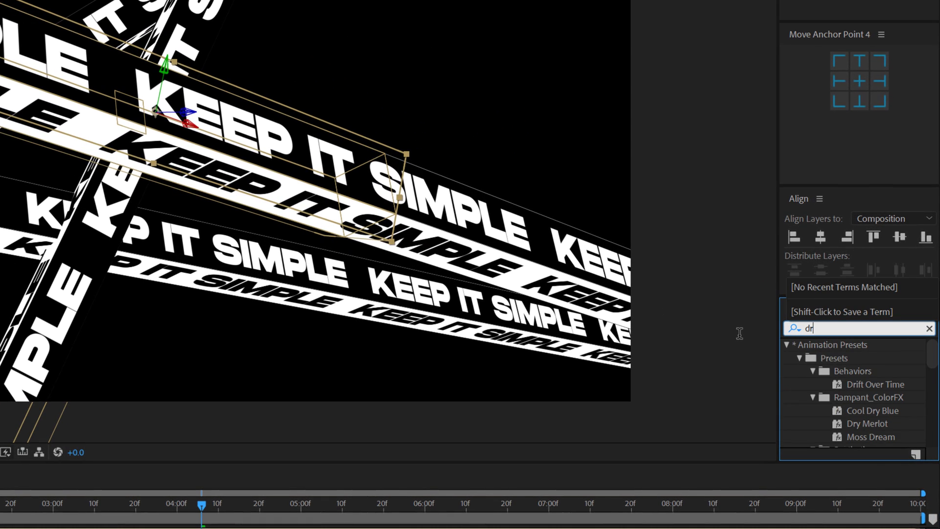
pyautogui.write('p')
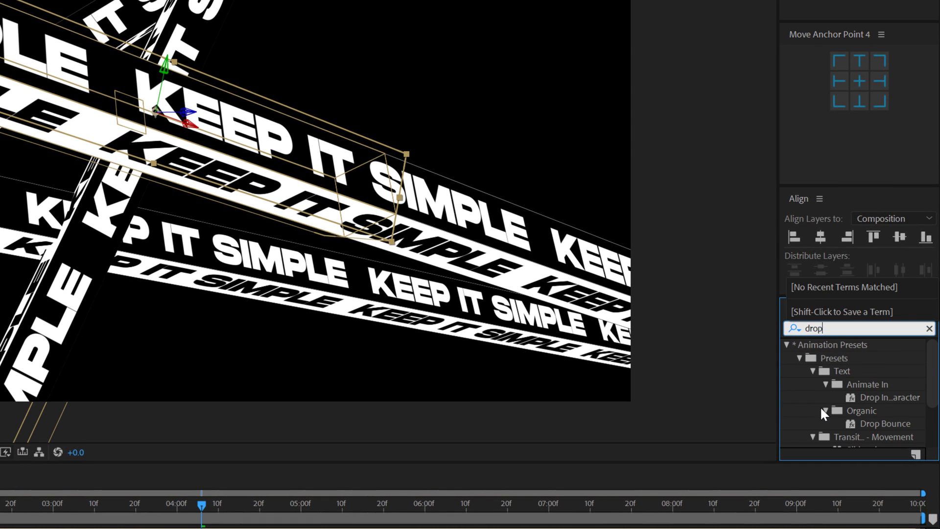
pyautogui.scroll(-2, 863, 404)
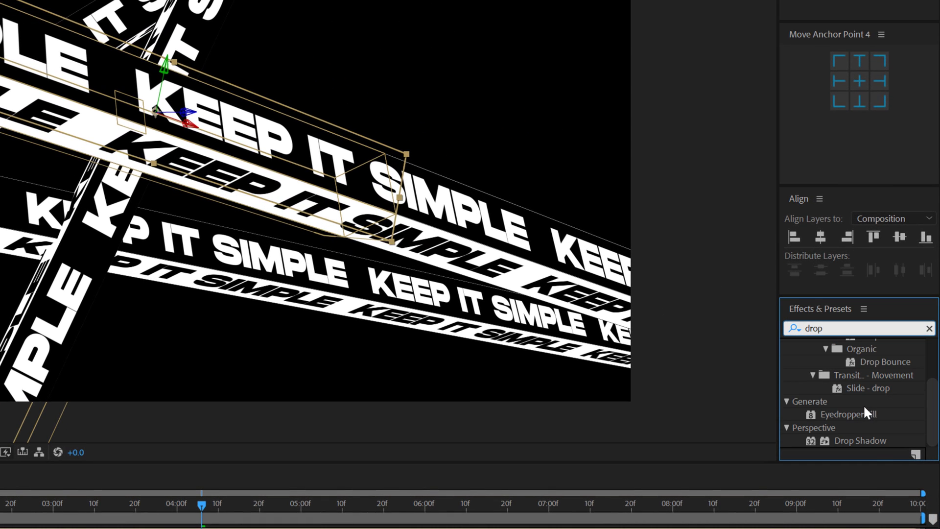
pyautogui.doubleClick(851, 442)
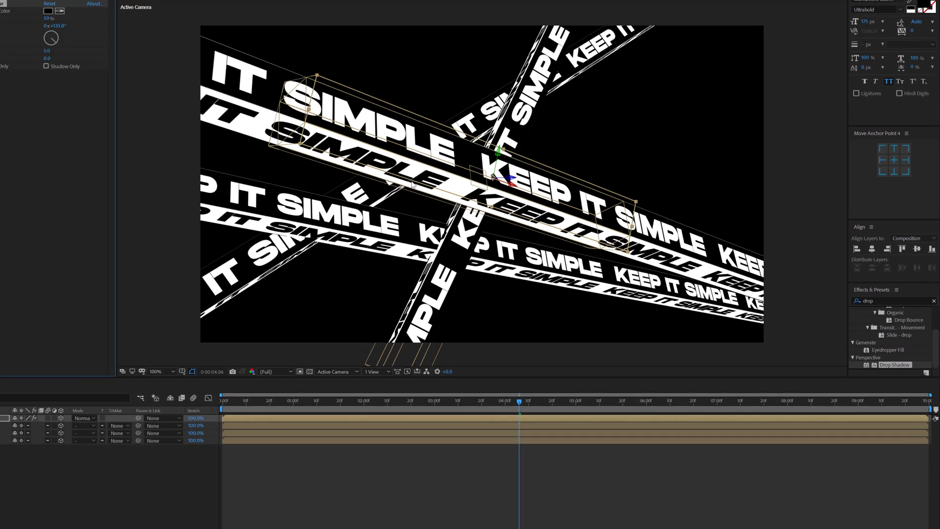
pyautogui.scroll(2, 411, 185)
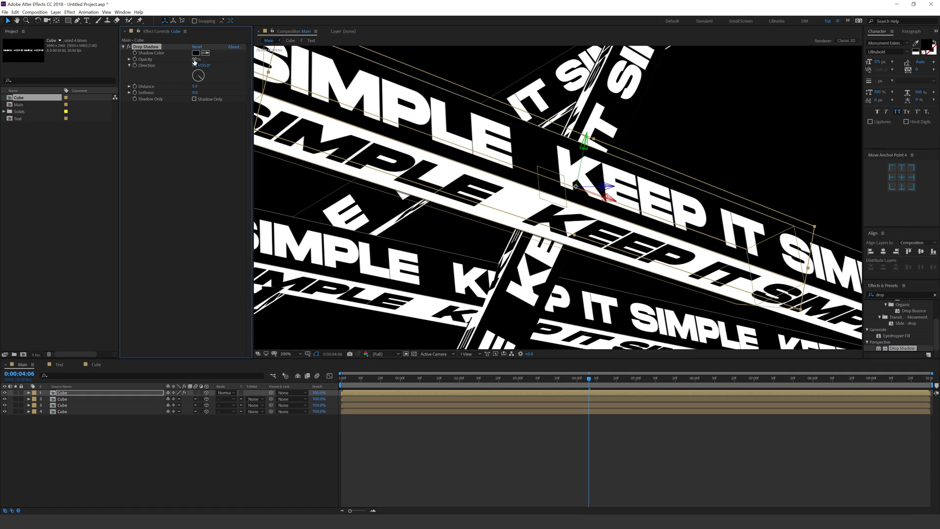
# - Set the shadow to distance 55, direction 197°, softness 203 and 89% opacity
pyautogui.click(195, 86)
pyautogui.write('55')
pyautogui.press('Return')
pyautogui.moveTo(202, 65); pyautogui.dragTo(229, 62)
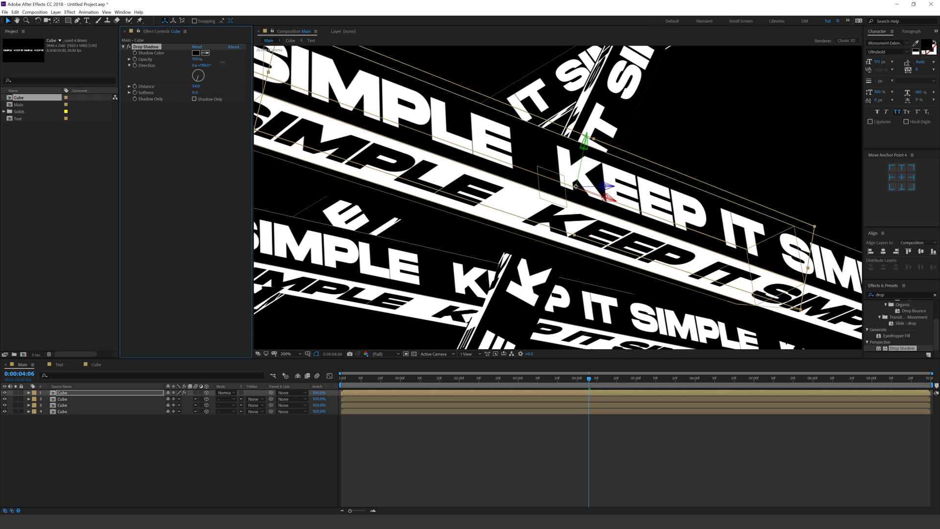
pyautogui.moveTo(231, 60); pyautogui.dragTo(181, 61)
pyautogui.moveTo(196, 93); pyautogui.dragTo(225, 93)
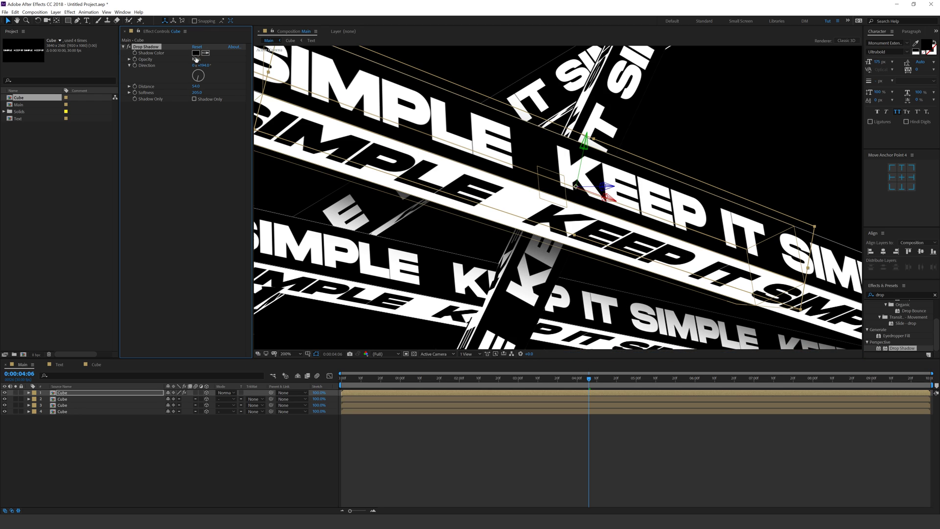
pyautogui.moveTo(196, 59); pyautogui.dragTo(201, 60)
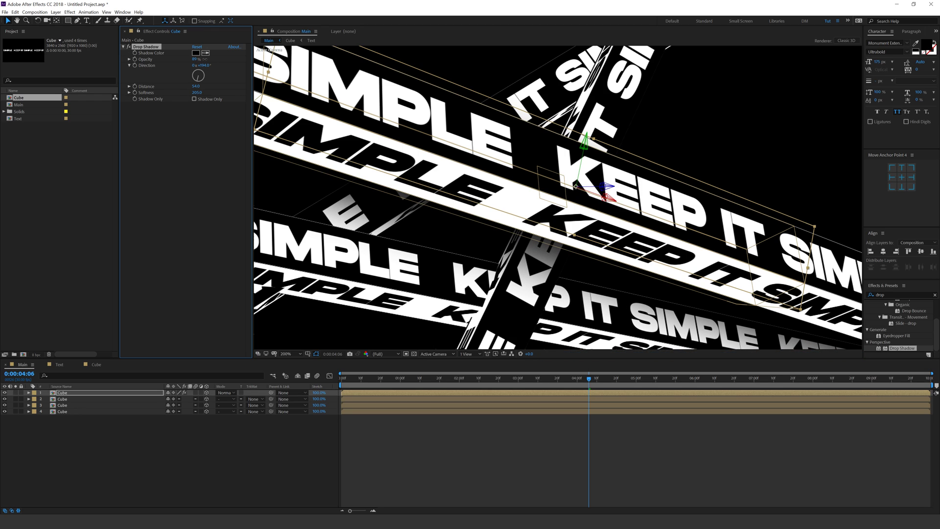
# - Preview the shadows, then lower the drop shadow opacity to 70%
pyautogui.click(220, 423)
pyautogui.scroll(-1, 465, 313)
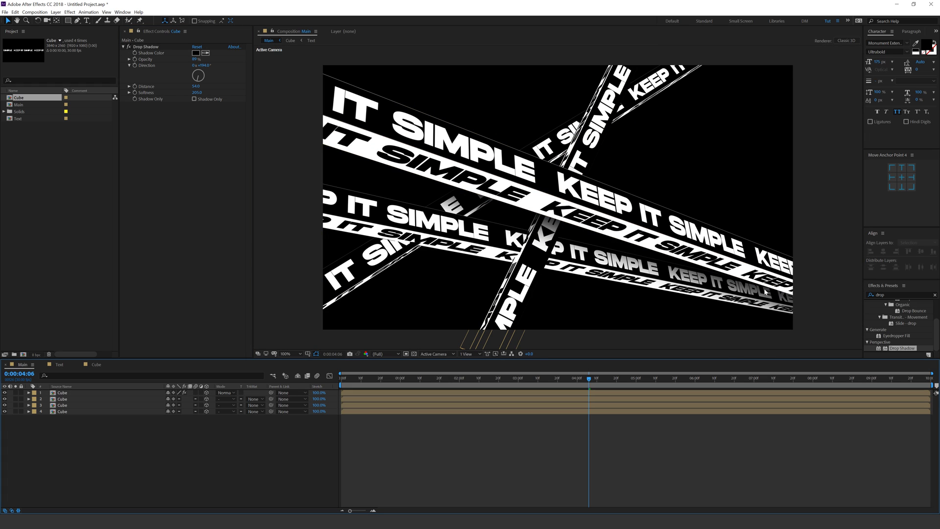
pyautogui.press('space')
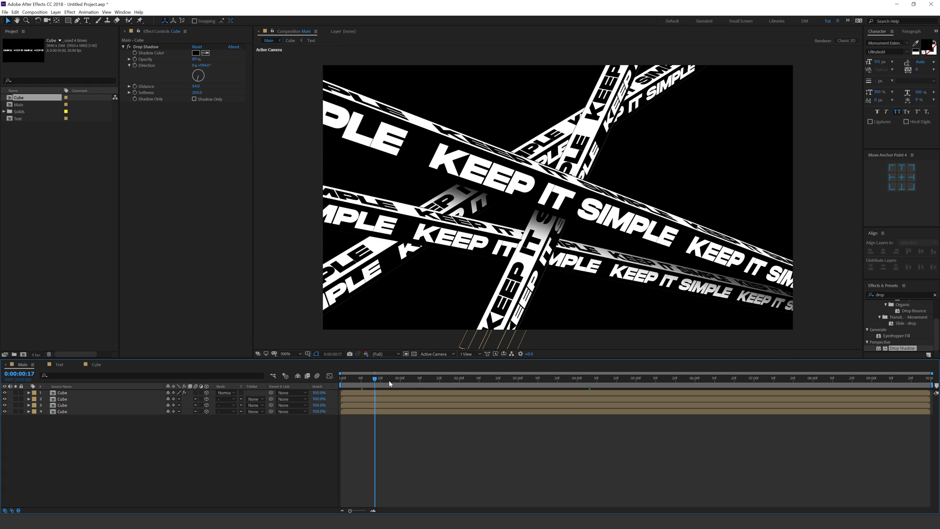
pyautogui.press('space')
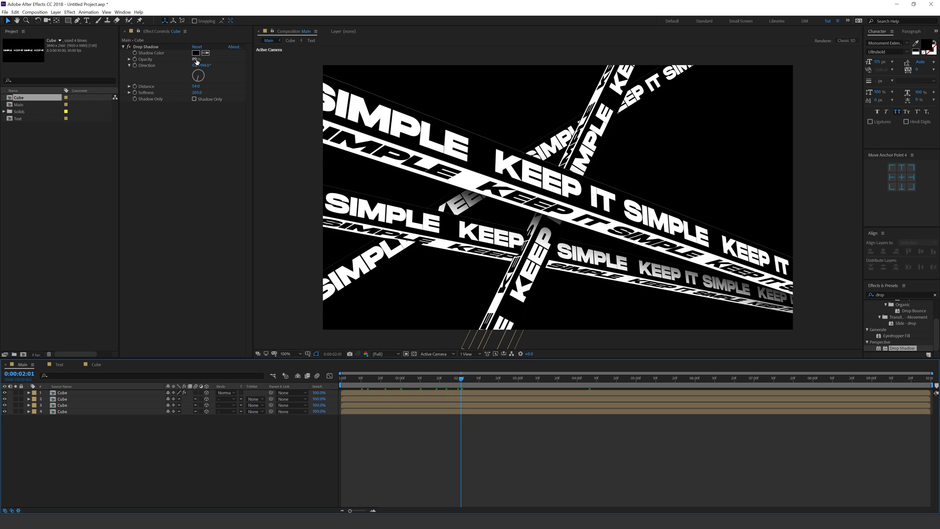
pyautogui.click(196, 59)
pyautogui.write('70')
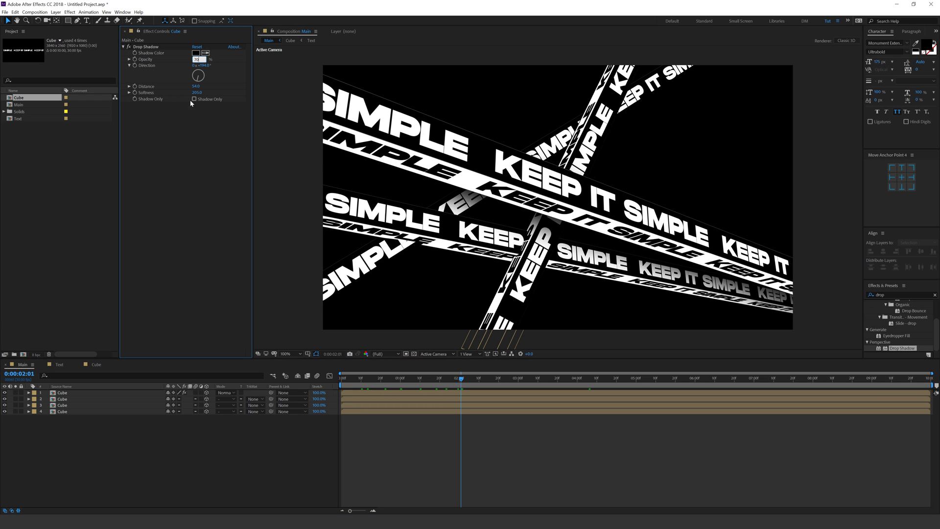
pyautogui.click(179, 138)
# - Paste the Drop Shadow onto the second Cube strip and turn its direction to 241°
pyautogui.click(145, 48)
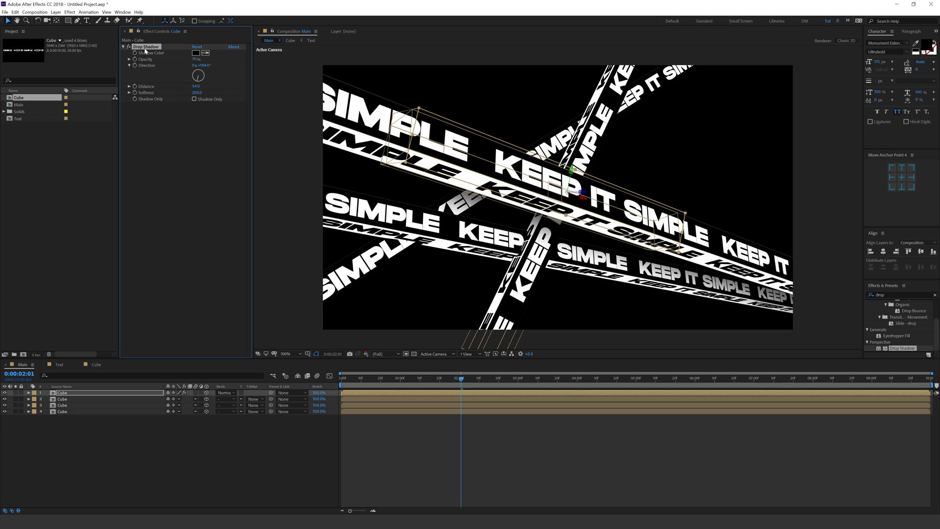
pyautogui.click(67, 399)
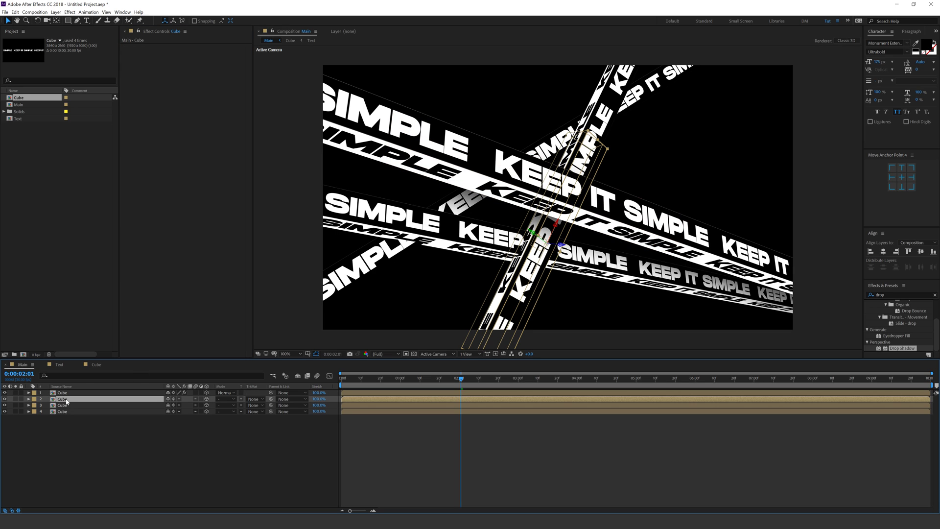
pyautogui.hotkey('ctrl', 'v')
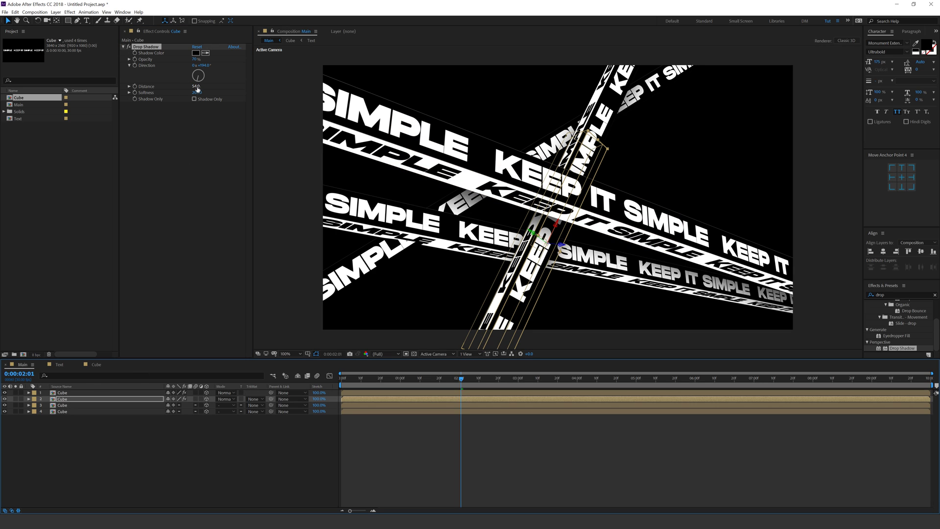
pyautogui.moveTo(203, 65); pyautogui.dragTo(230, 64)
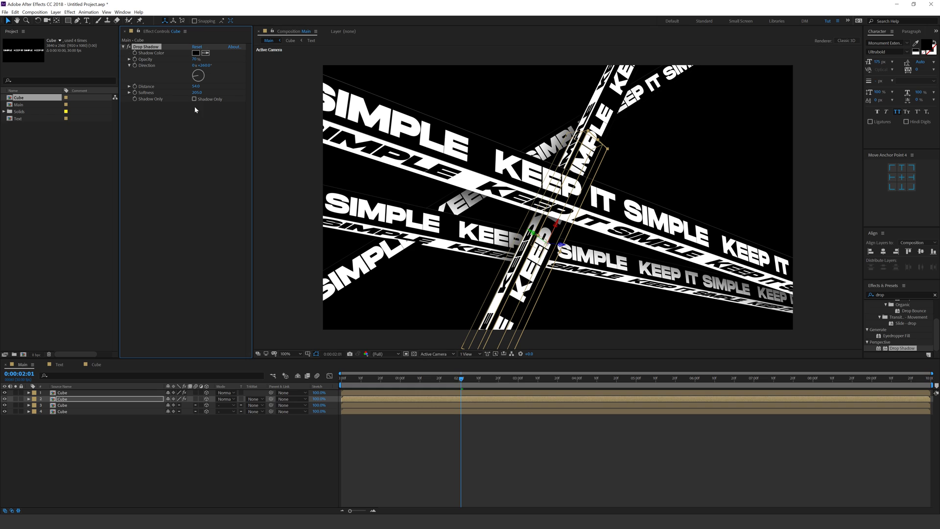
# - Paste the shadow onto the third strip at 237° direction, then scrub and preview
pyautogui.click(66, 406)
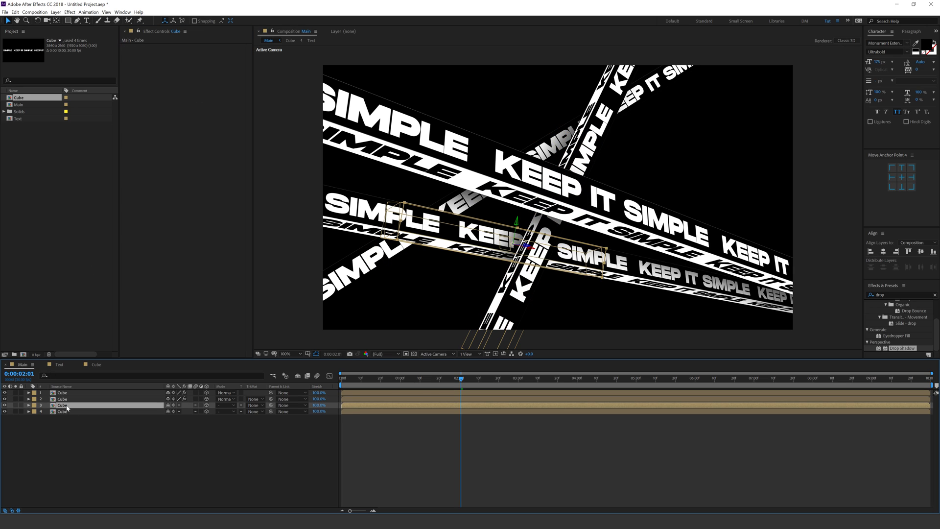
pyautogui.hotkey('ctrl', 'v')
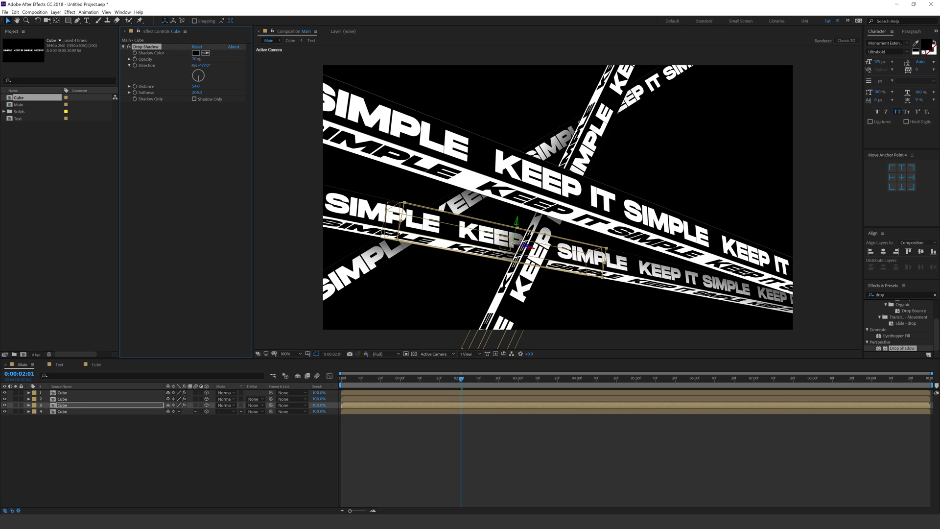
pyautogui.moveTo(193, 65); pyautogui.dragTo(212, 75)
pyautogui.click(165, 496)
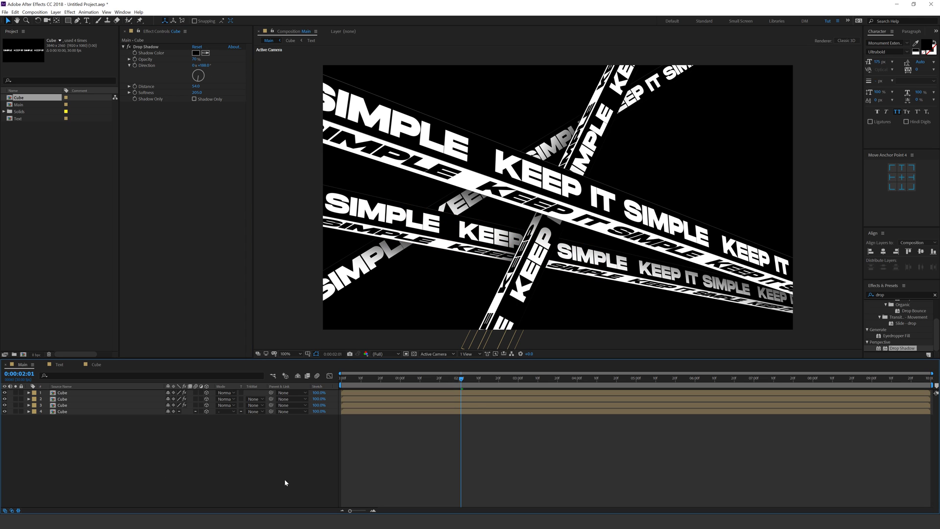
pyautogui.moveTo(359, 377); pyautogui.dragTo(598, 431)
pyautogui.press('space')
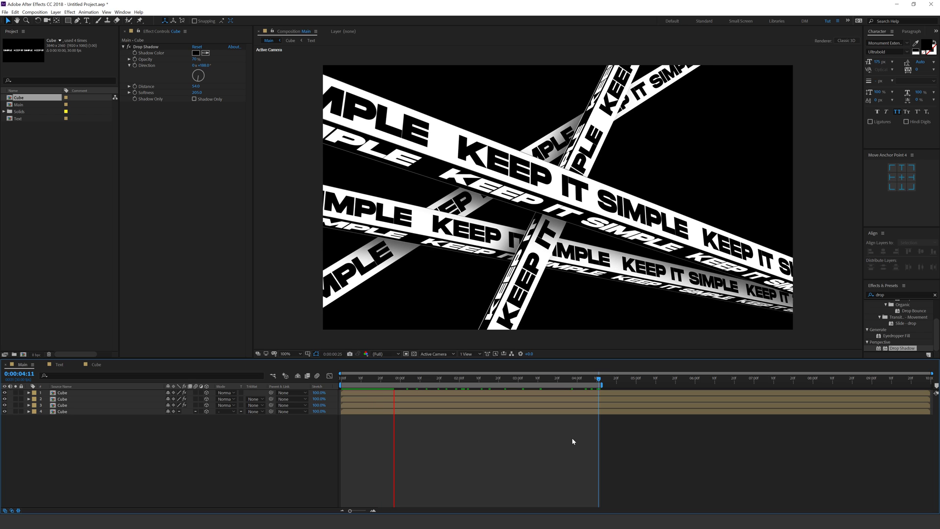
# - Retype the Text comp's KEEP IT SIMPLE layer as 'SALE IS ON!' and check it in Main
pyautogui.click(465, 379)
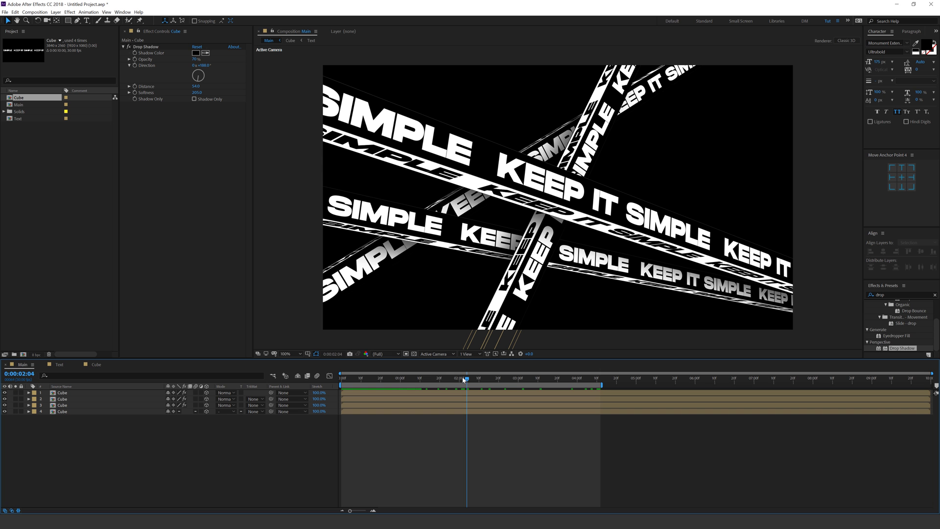
pyautogui.click(89, 365)
pyautogui.click(63, 364)
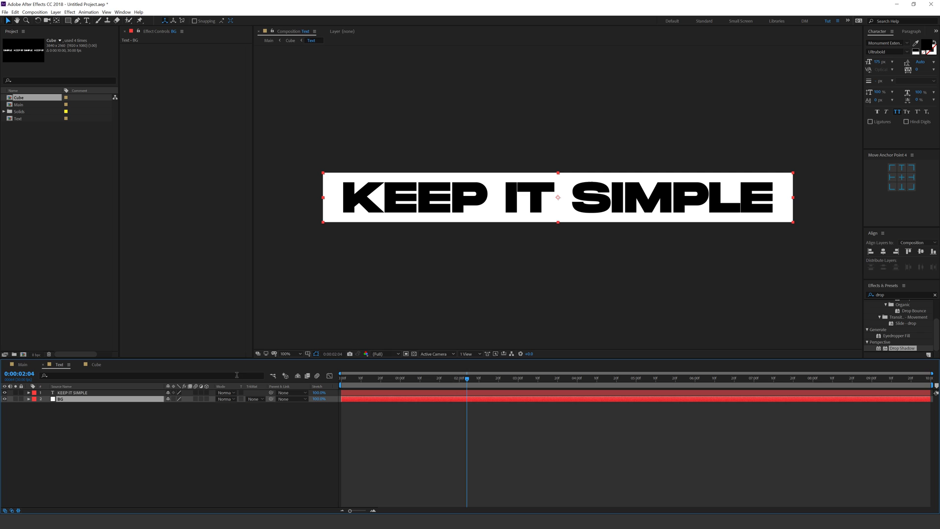
pyautogui.doubleClick(68, 393)
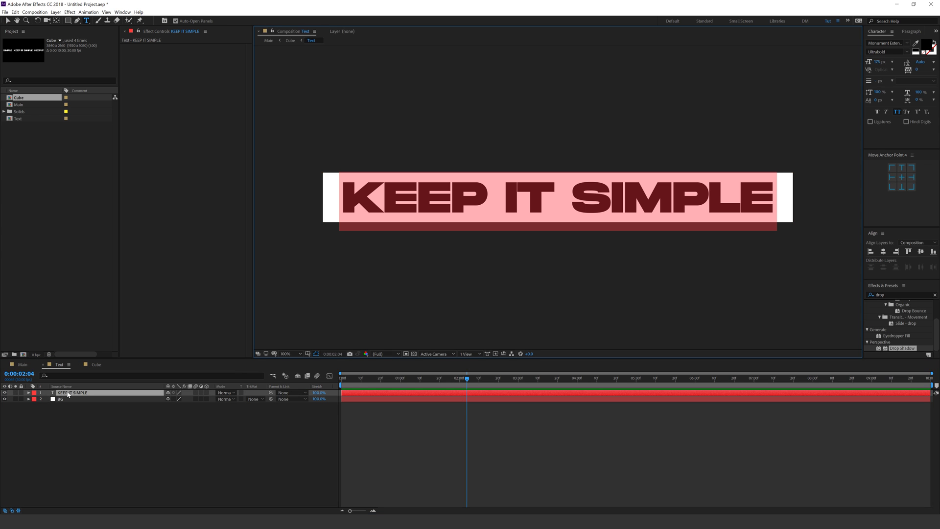
pyautogui.write('SALE IS ')
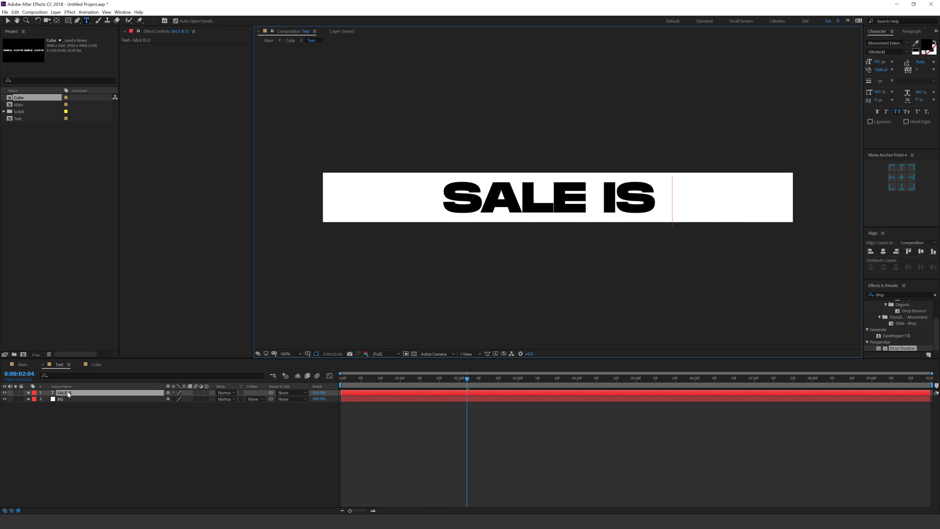
pyautogui.write('ON!')
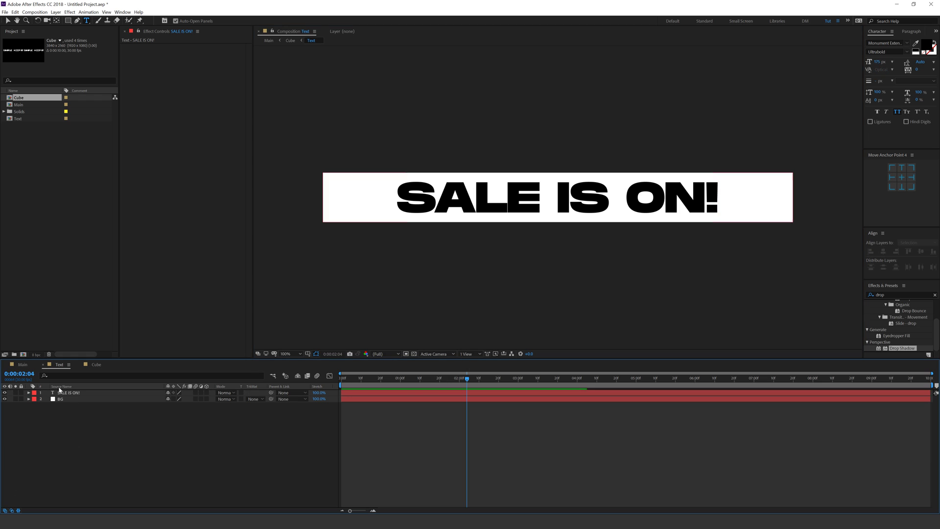
pyautogui.click(23, 364)
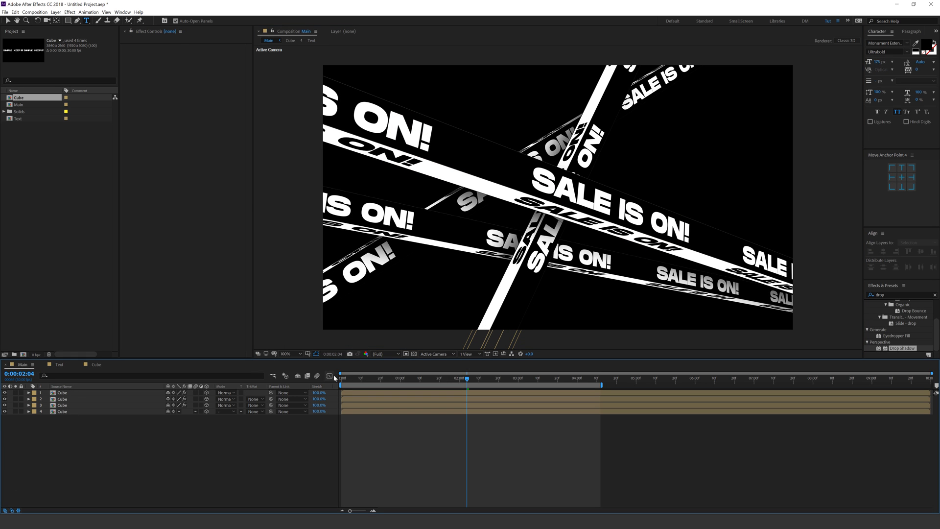
pyautogui.moveTo(355, 378); pyautogui.dragTo(459, 389)
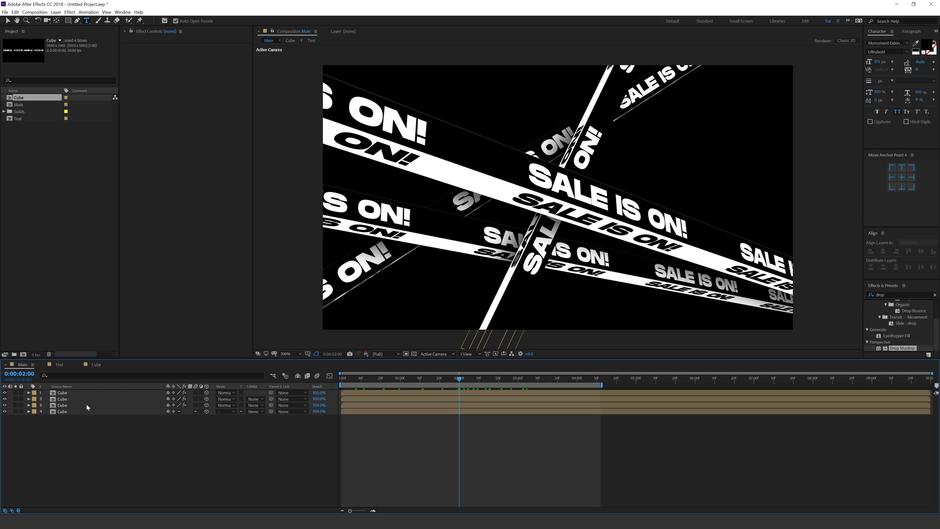
# - Apply Warp to the first Cube strip and reduce its arc bend from 50 to 18
pyautogui.click(62, 392)
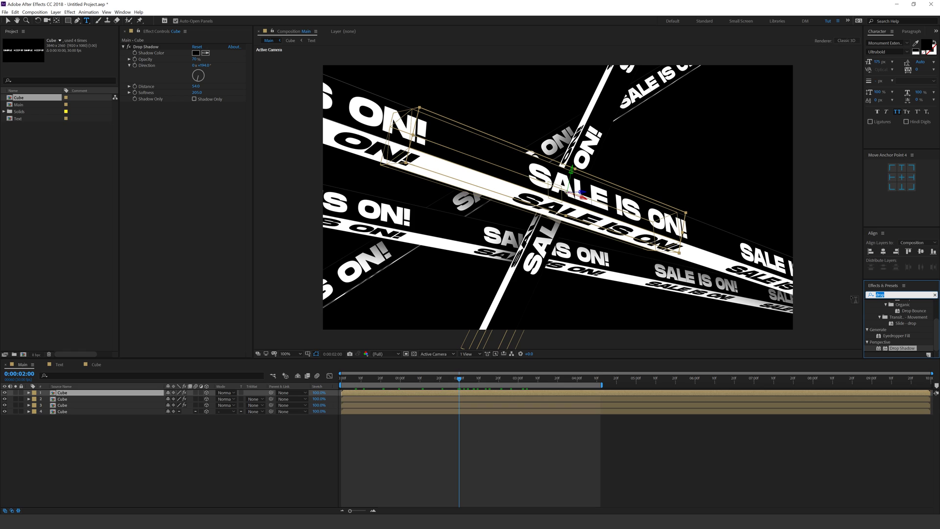
pyautogui.click(881, 295)
pyautogui.write('warp')
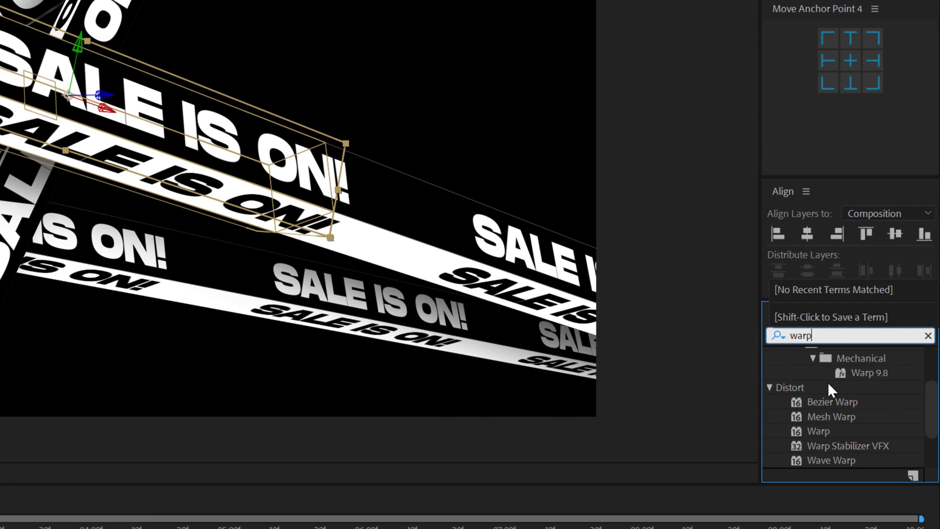
pyautogui.click(824, 430)
pyautogui.doubleClick(822, 431)
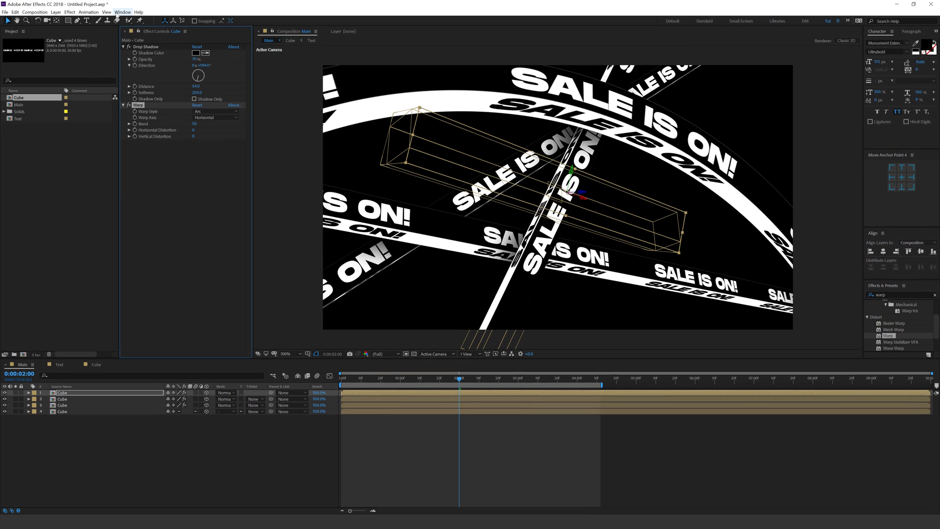
pyautogui.moveTo(195, 125)
pyautogui.mouseDown()
pyautogui.moveTo(186, 125)
pyautogui.moveTo(214, 132)
pyautogui.moveTo(198, 133)
pyautogui.mouseUp()
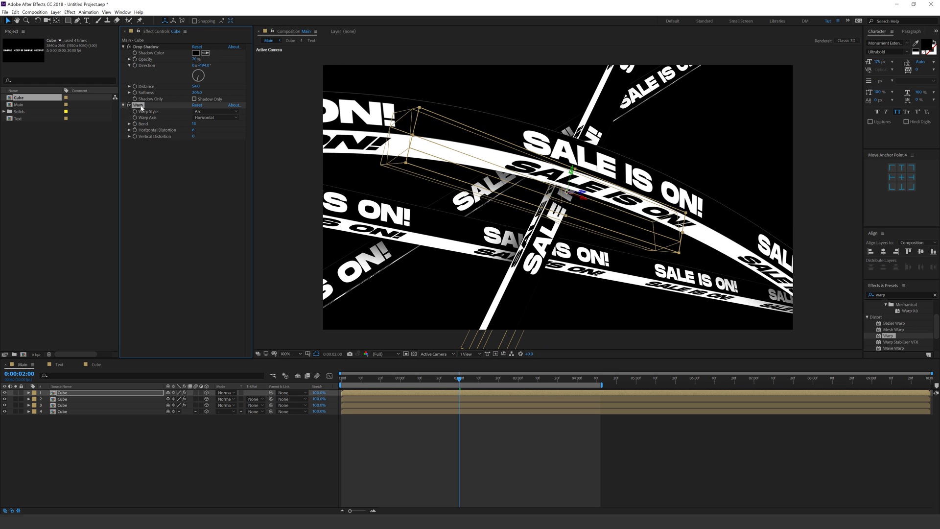
# - Skew and nearly flatten the second strip's warp; paste Warp onto the third with bend 19
pyautogui.click(61, 400)
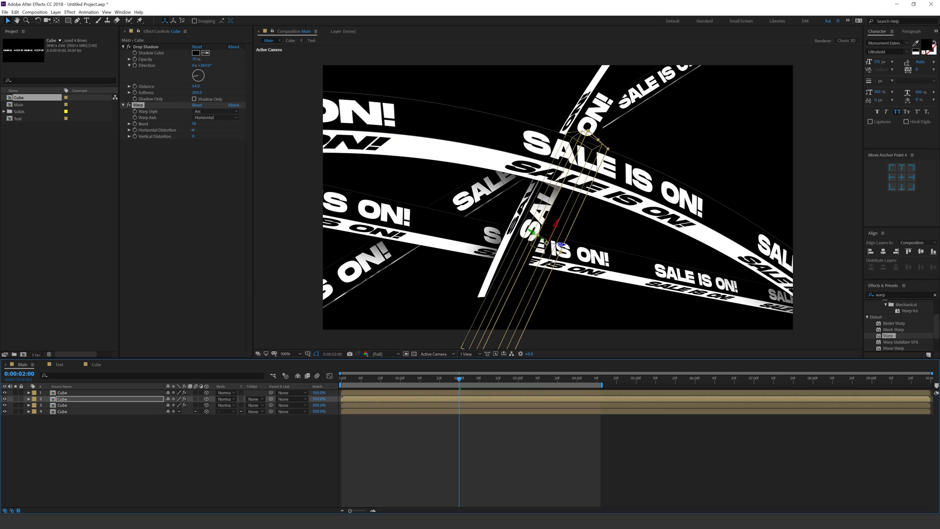
pyautogui.moveTo(193, 130); pyautogui.dragTo(273, 142)
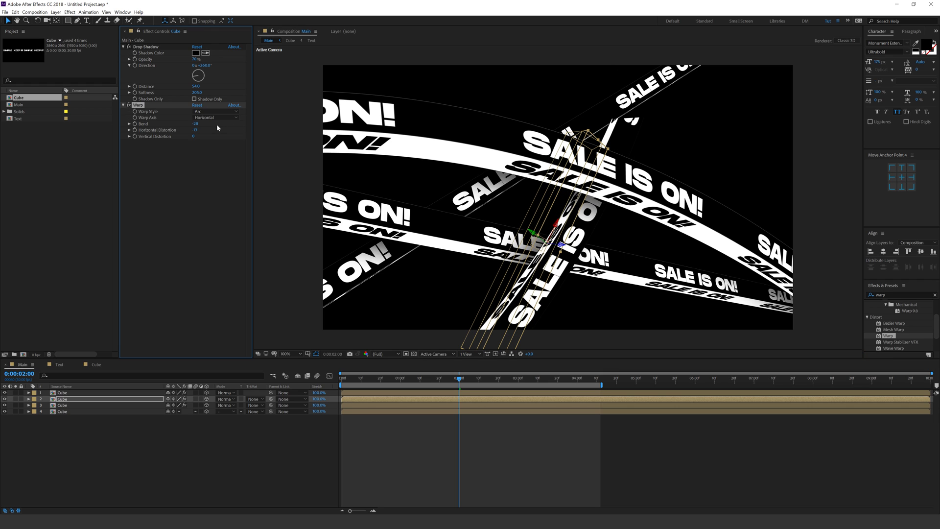
pyautogui.moveTo(198, 125); pyautogui.dragTo(185, 126)
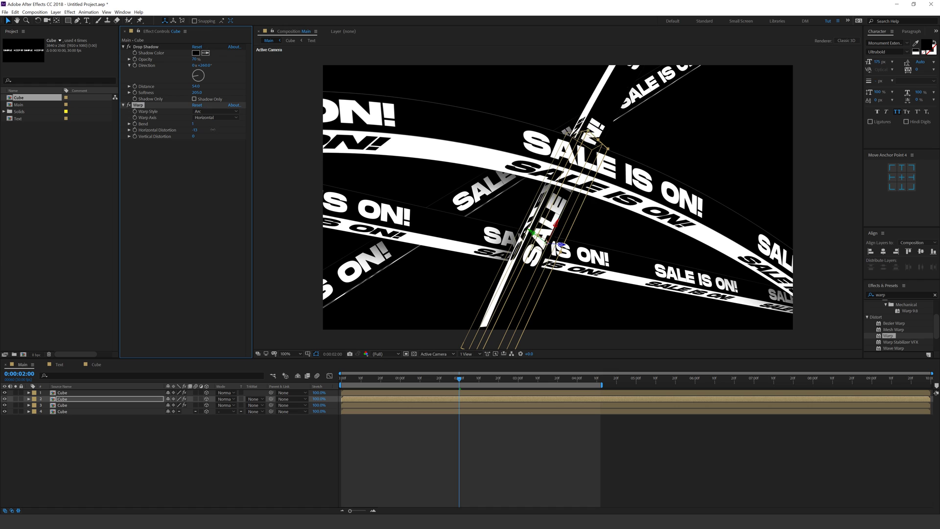
pyautogui.click(63, 405)
pyautogui.hotkey('ctrl', 'alt', 'shift', 'e')
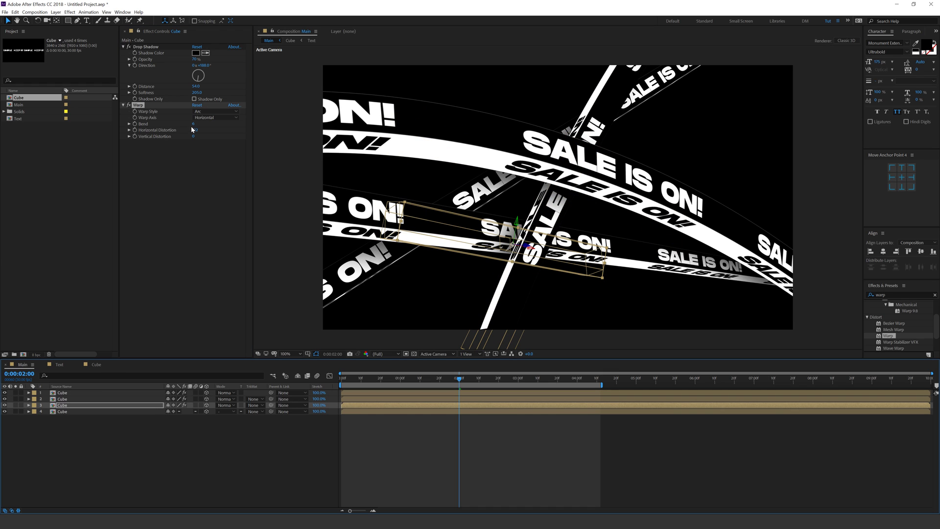
pyautogui.moveTo(200, 122); pyautogui.dragTo(198, 123)
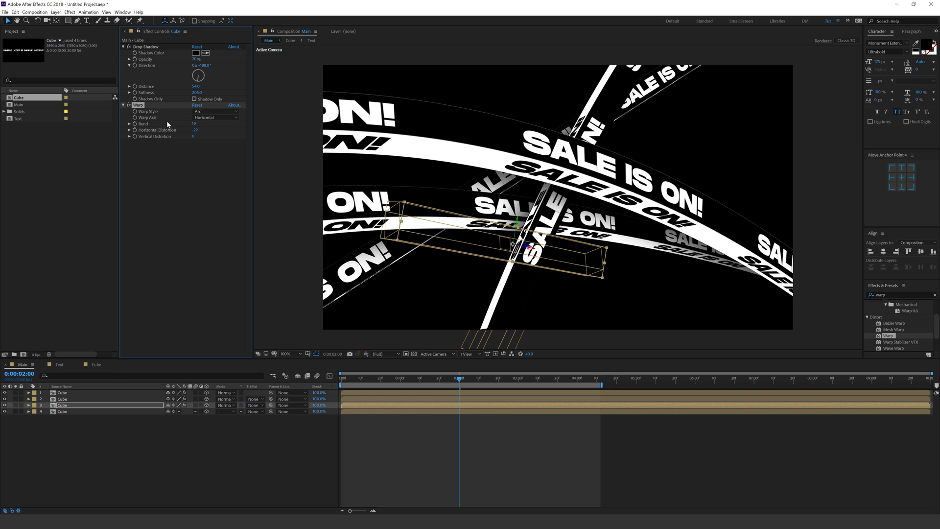
pyautogui.click(63, 411)
pyautogui.click(255, 439)
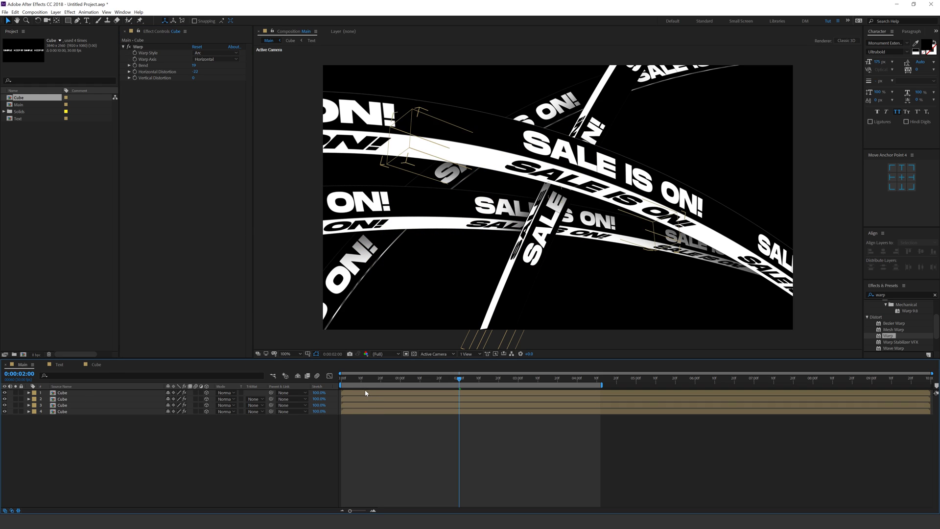
pyautogui.moveTo(353, 381); pyautogui.dragTo(440, 378)
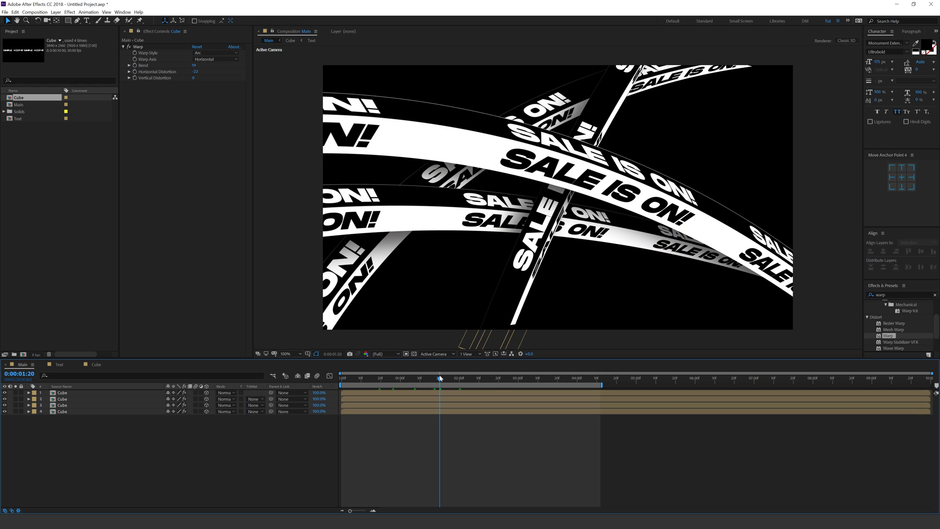